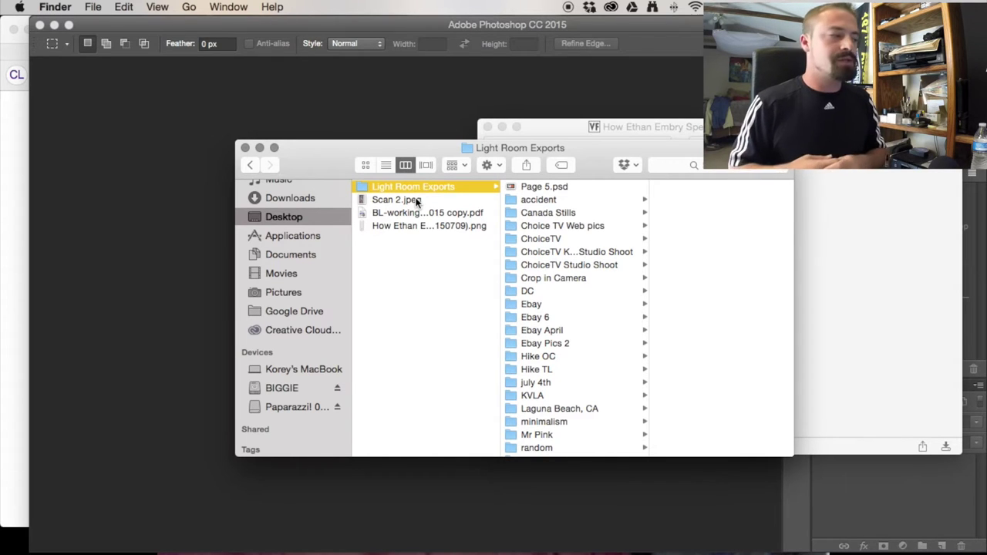
# Switch to Finder and select Scan 2.jpeg on the Desktop to view its preview.
pyautogui.click(441, 114)
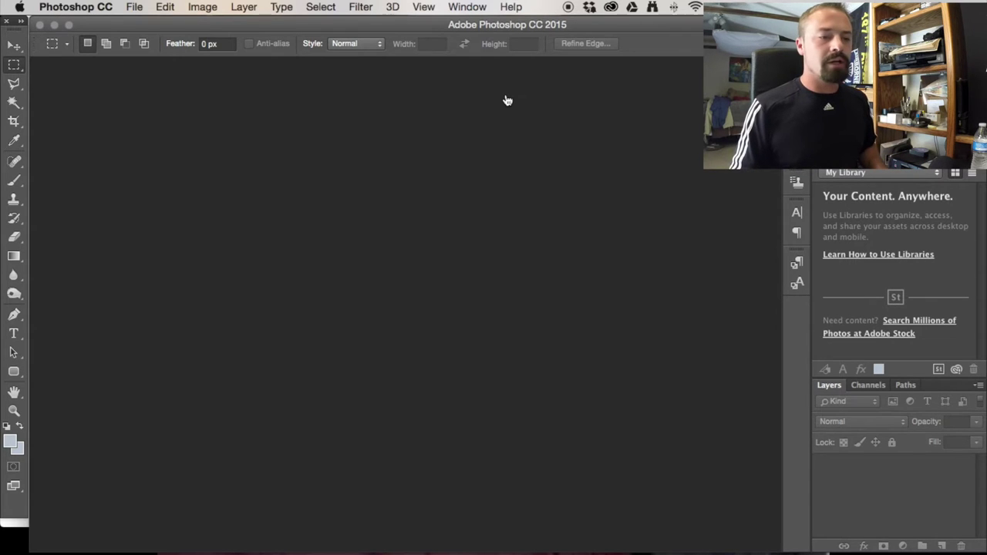
pyautogui.press('super+Tab')
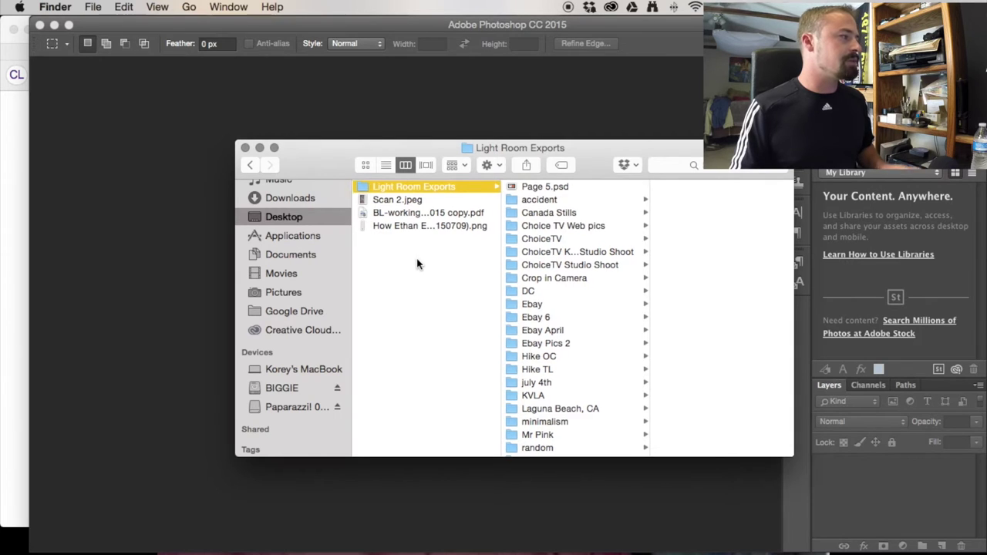
pyautogui.click(396, 199)
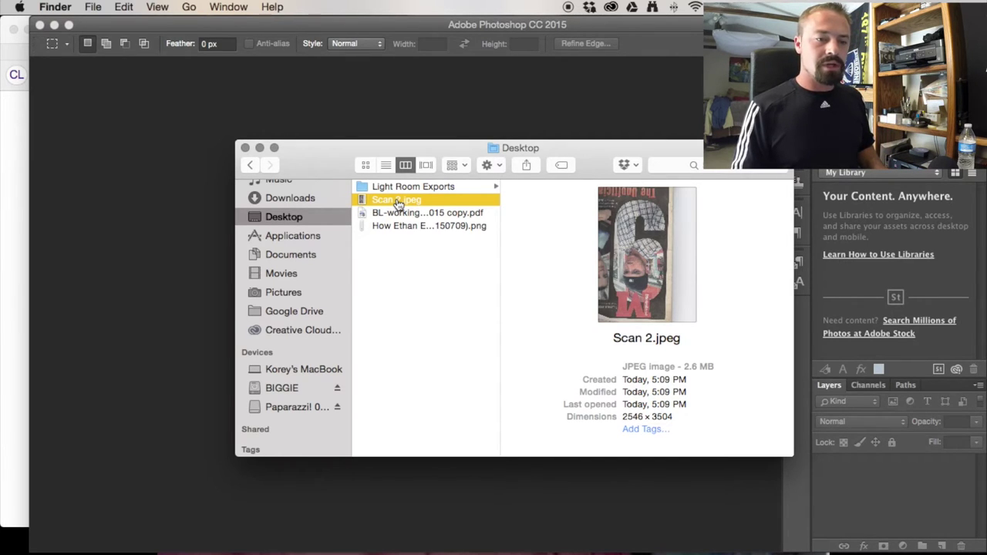
# Switch to Safari and take a screenshot of just the area containing the "Crash Course in Photoshop" Craigslist post.
pyautogui.press('super+Tab')
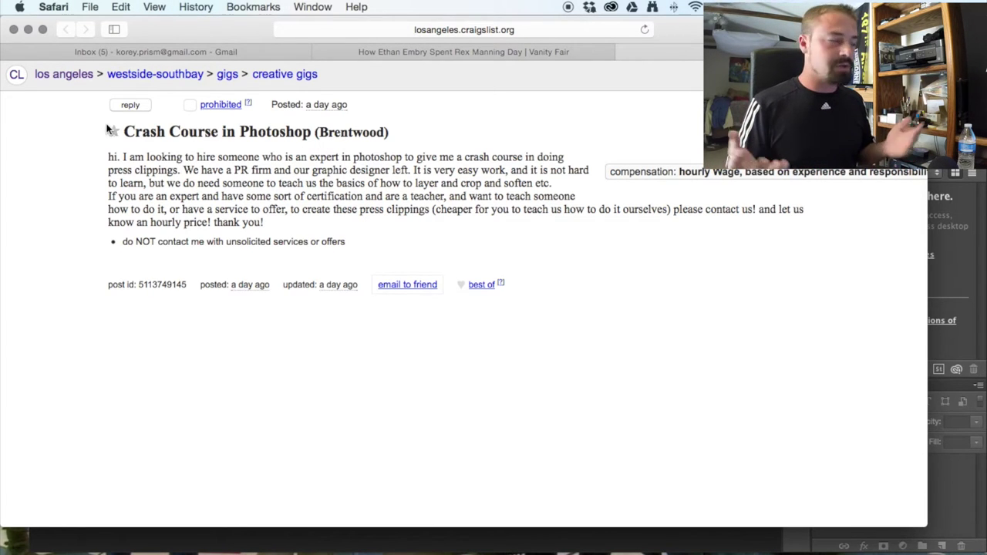
pyautogui.press('super+shift+4')
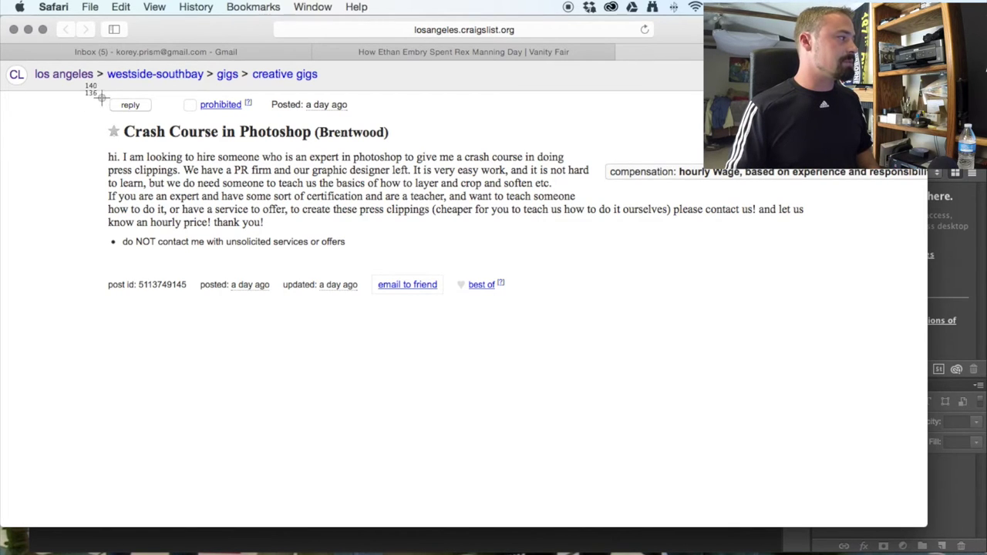
pyautogui.moveTo(93, 94); pyautogui.dragTo(851, 340)
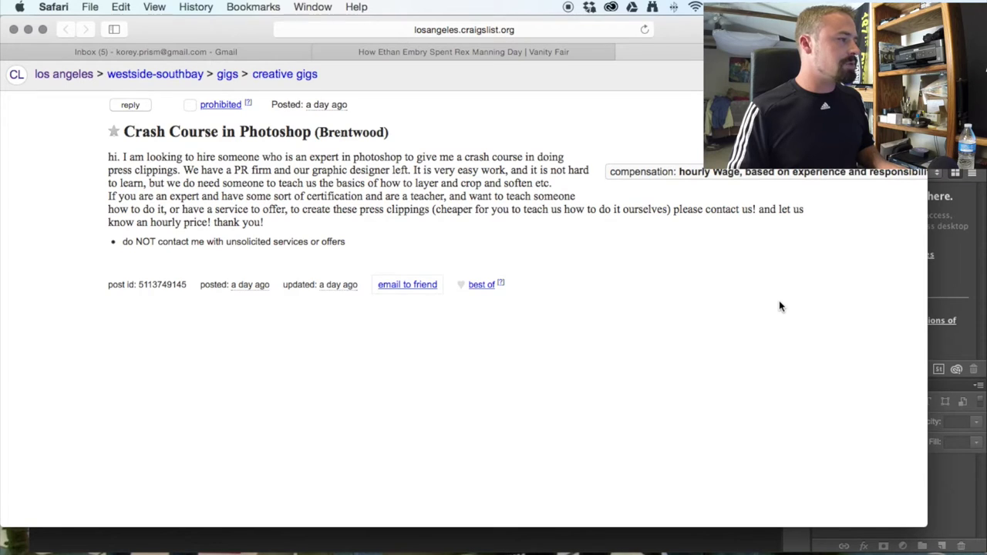
# Switch to Finder and preview the full-screen screenshot "5.19.59 PM (2)" and the cropped screenshot "5.20.05 PM" at full size.
pyautogui.press('super+Tab')
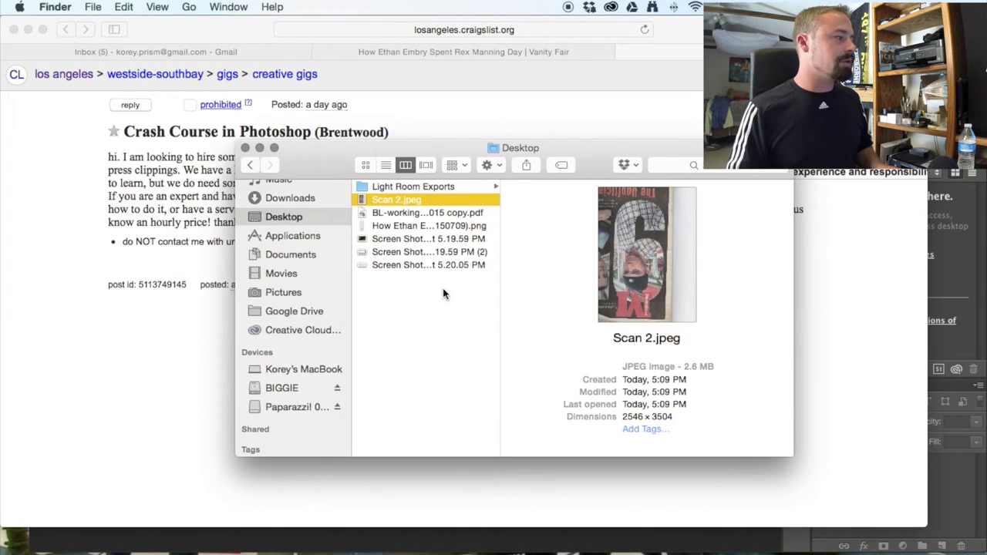
pyautogui.click(420, 252)
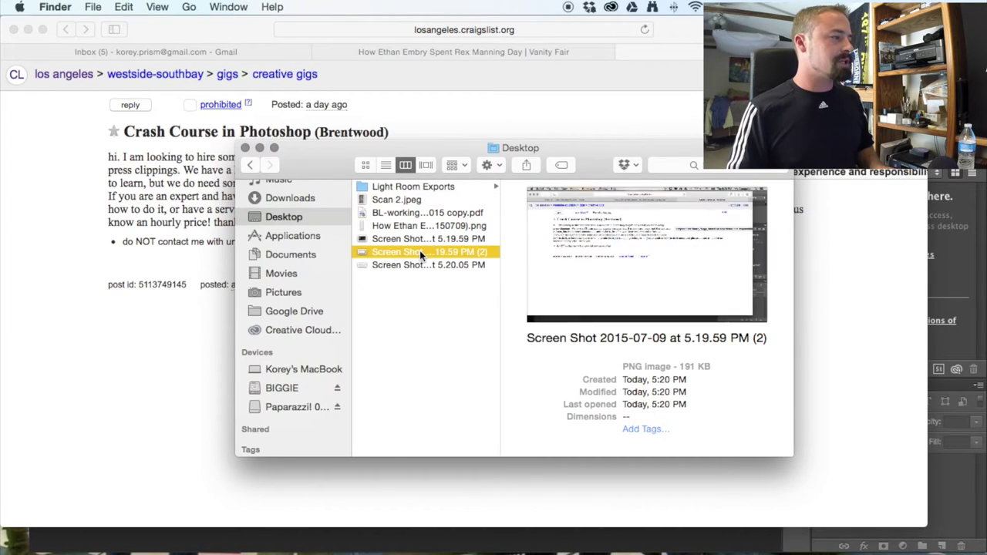
pyautogui.press('space')
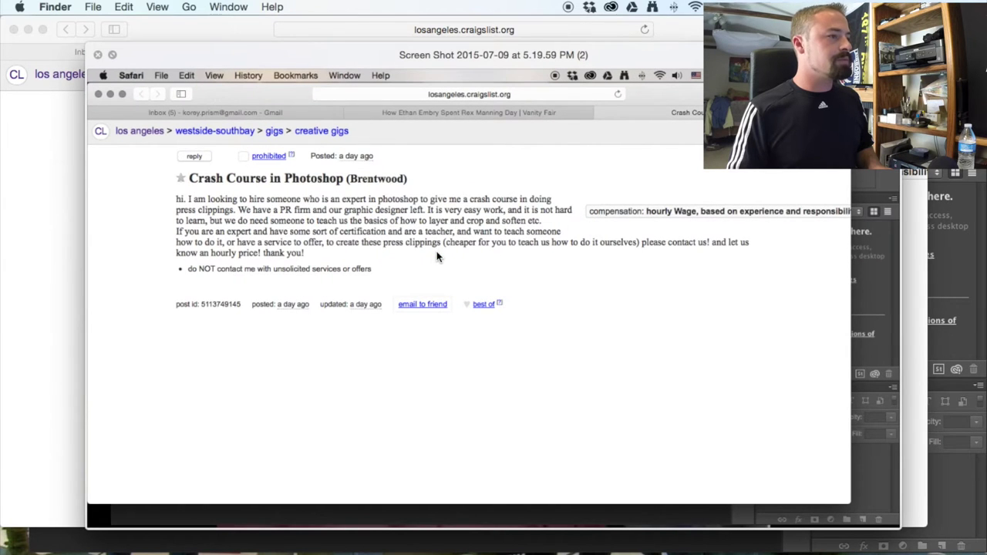
pyautogui.press('space')
pyautogui.click(430, 264)
pyautogui.press('space')
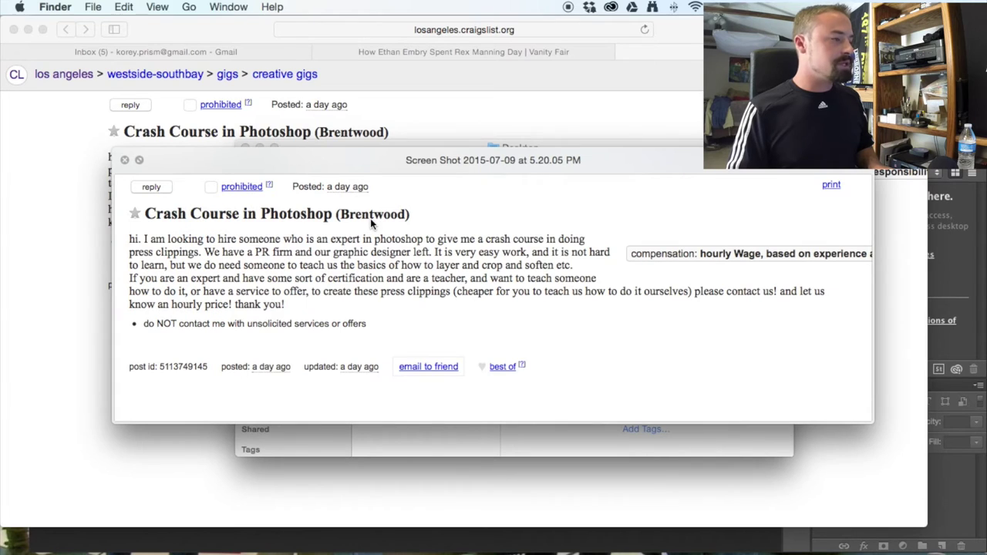
pyautogui.press('space')
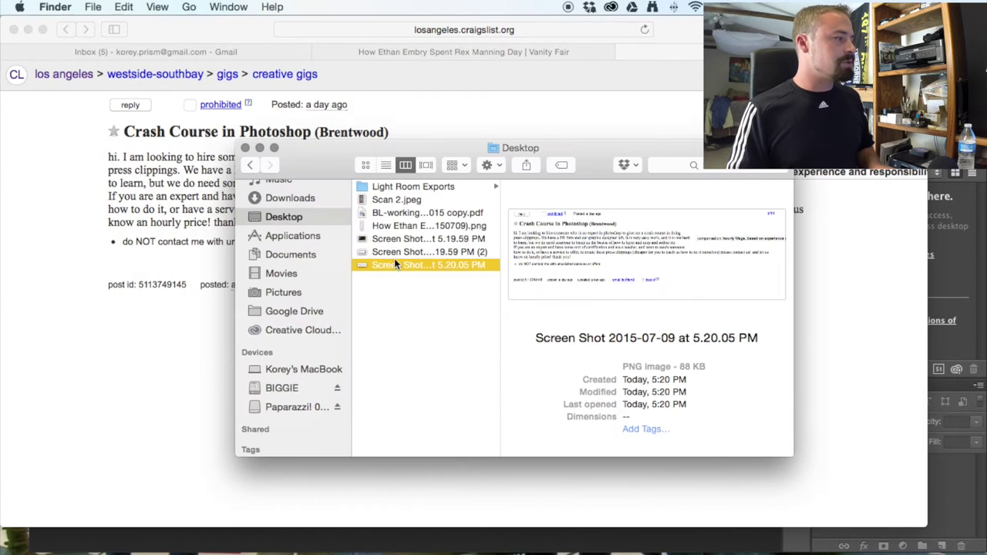
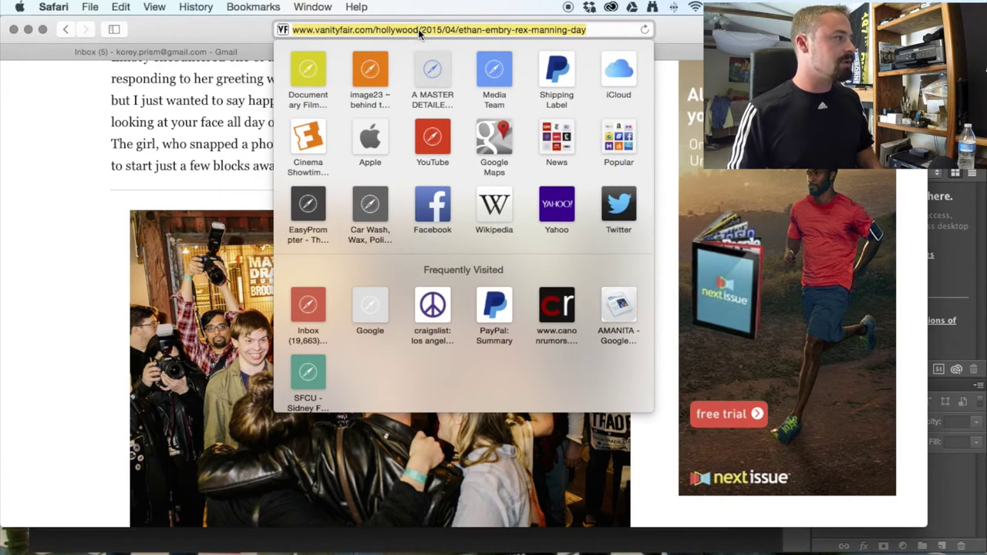
pyautogui.press('super+Tab')
pyautogui.doubleClick(372, 141)
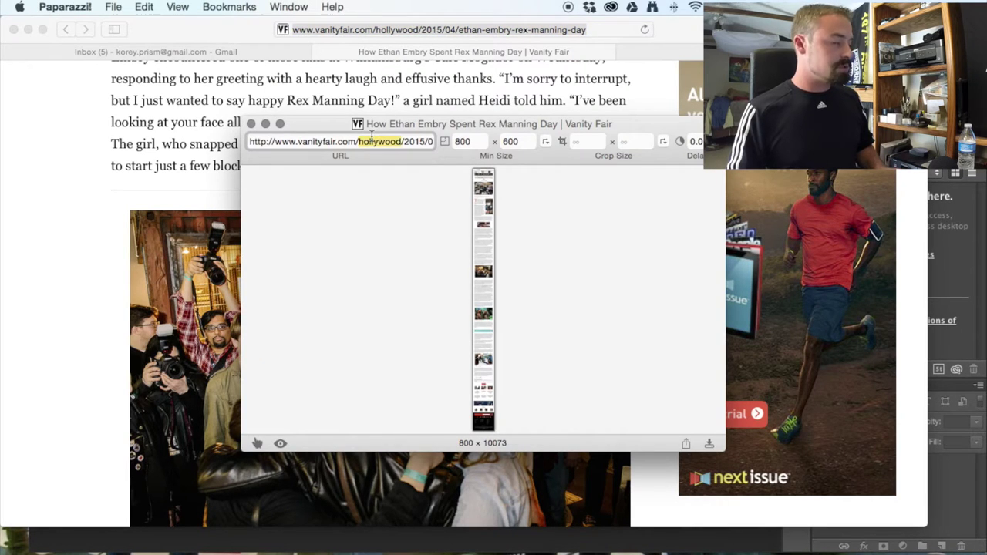
pyautogui.tripleClick(371, 141)
pyautogui.write('http://www.vanityfair.com/hollywood/2015/04/ethan-embry-rex-manning-day')
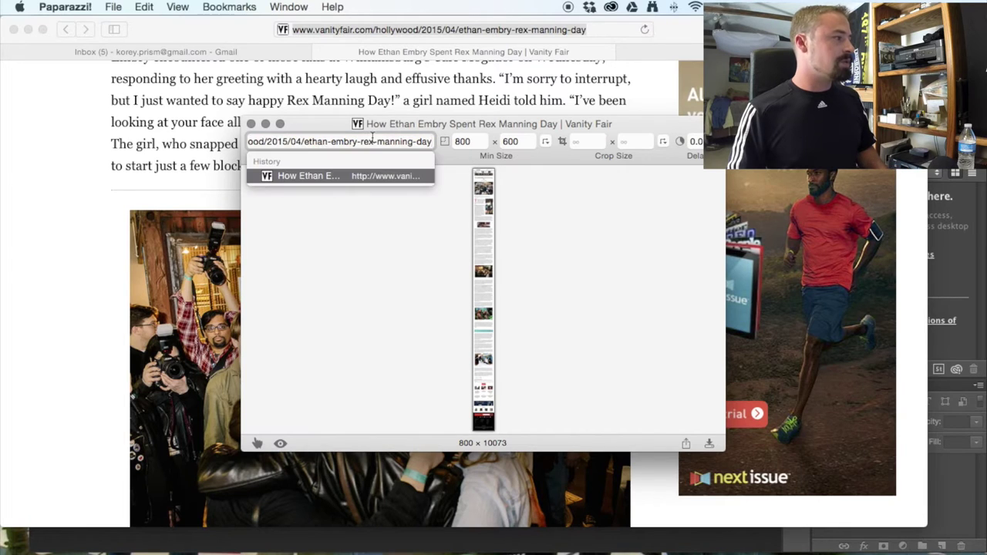
pyautogui.click(358, 175)
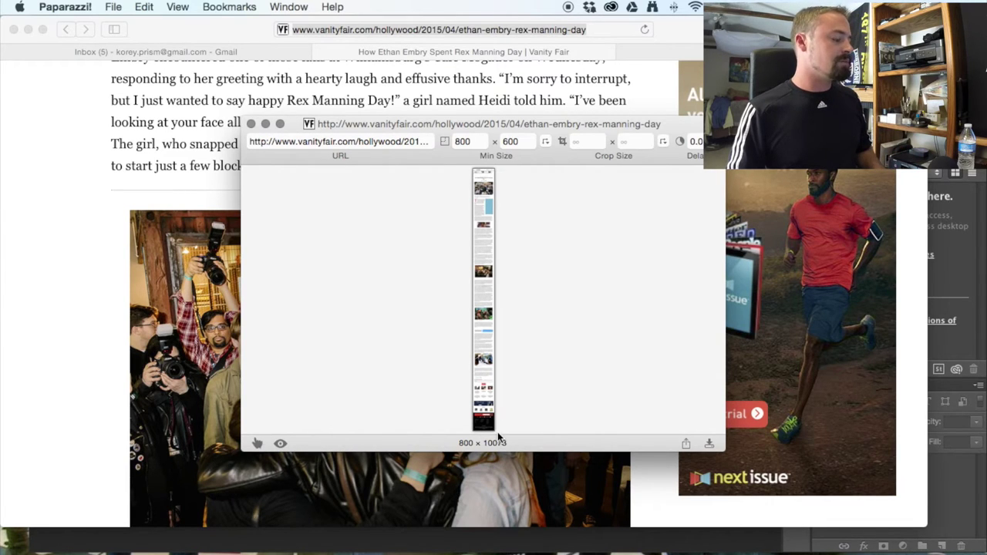
pyautogui.press('super+s')
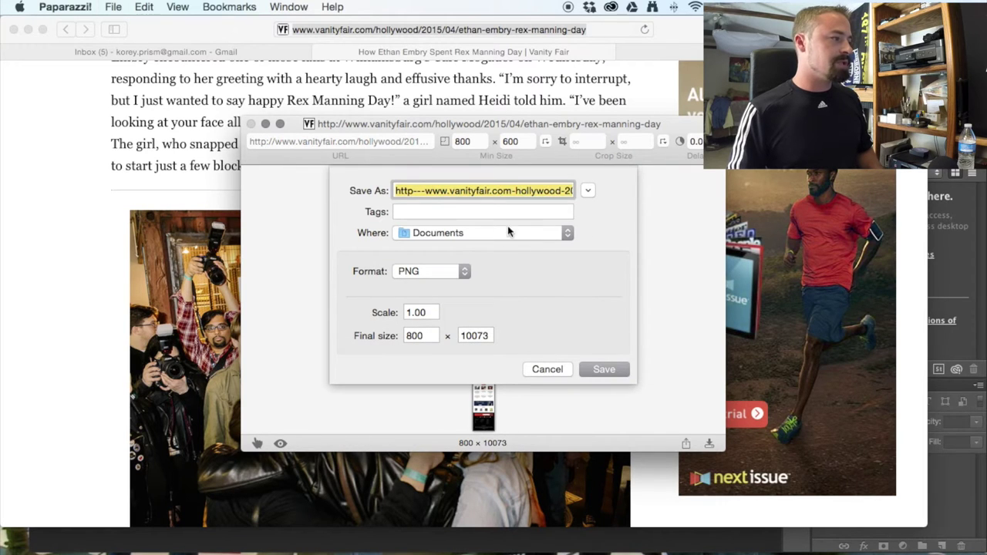
pyautogui.click(551, 369)
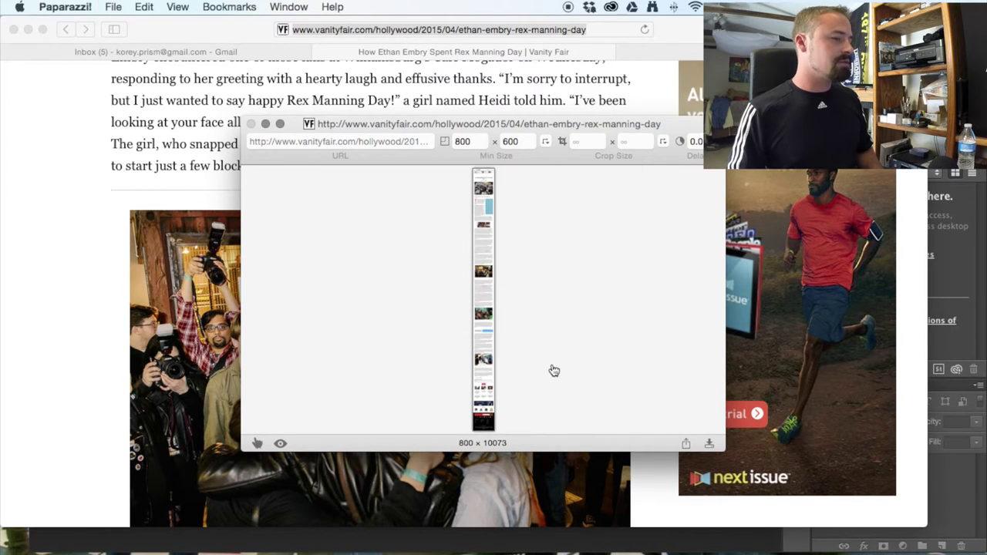
# Switch to Finder and preview "How Ethan Embry Spent Rex Manning Day | Vanity Fair (20150709).png" from the Desktop.
pyautogui.press('super+Tab')
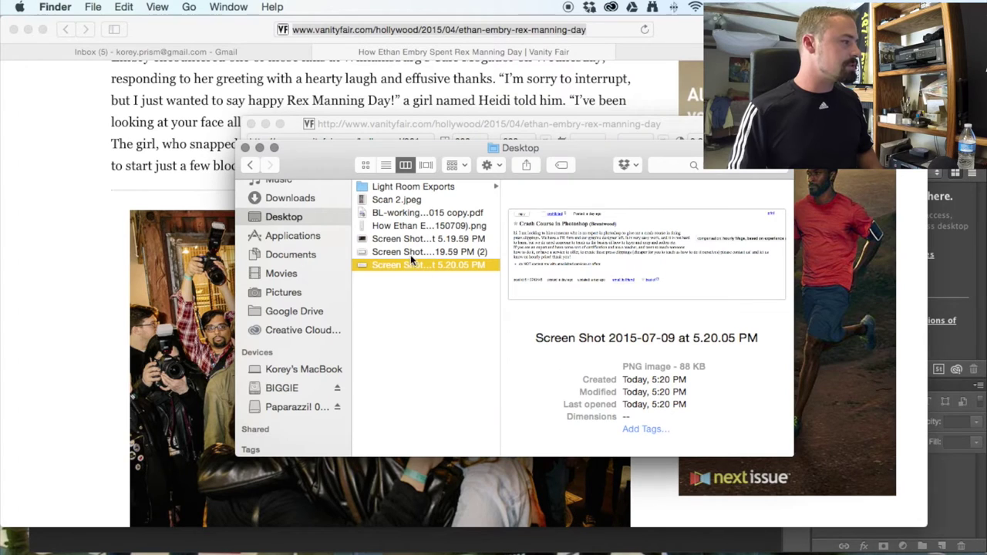
pyautogui.click(408, 226)
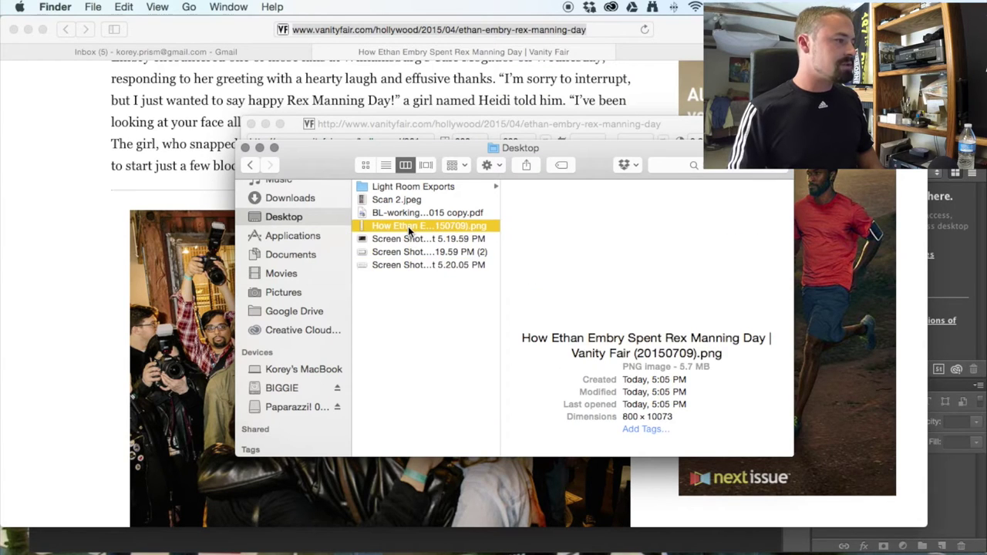
pyautogui.press('space')
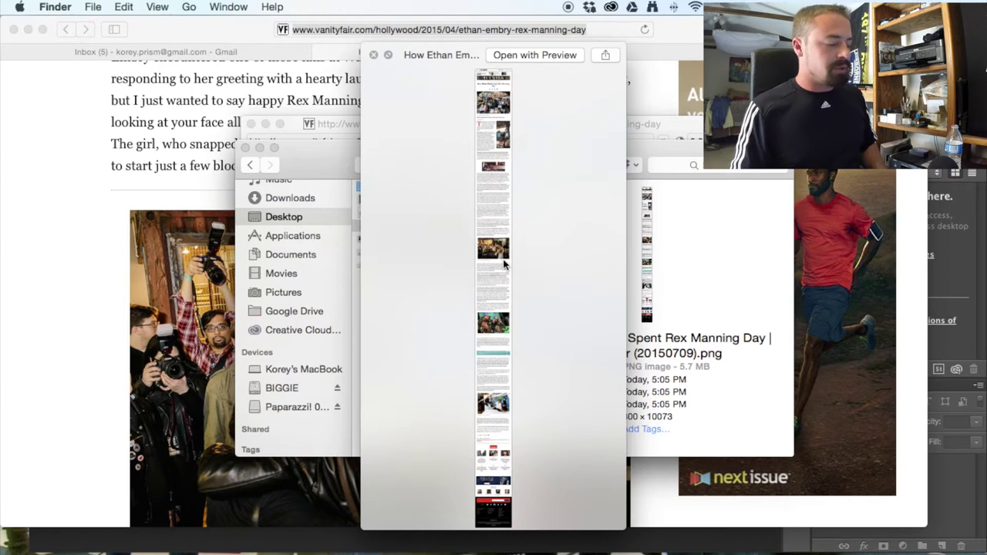
# Switch to Safari and load google.com in a new browser tab.
pyautogui.press('super+Tab')
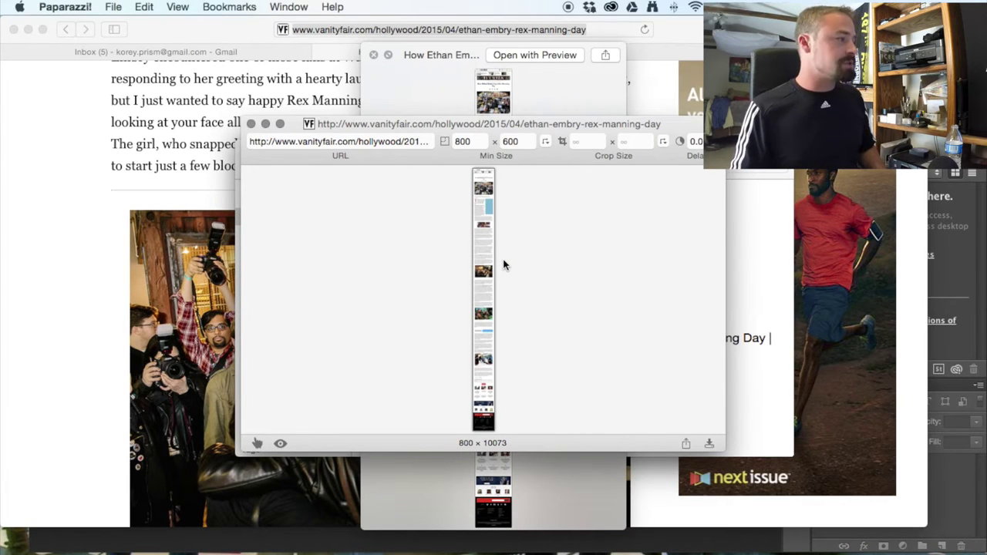
pyautogui.press('super+Tab')
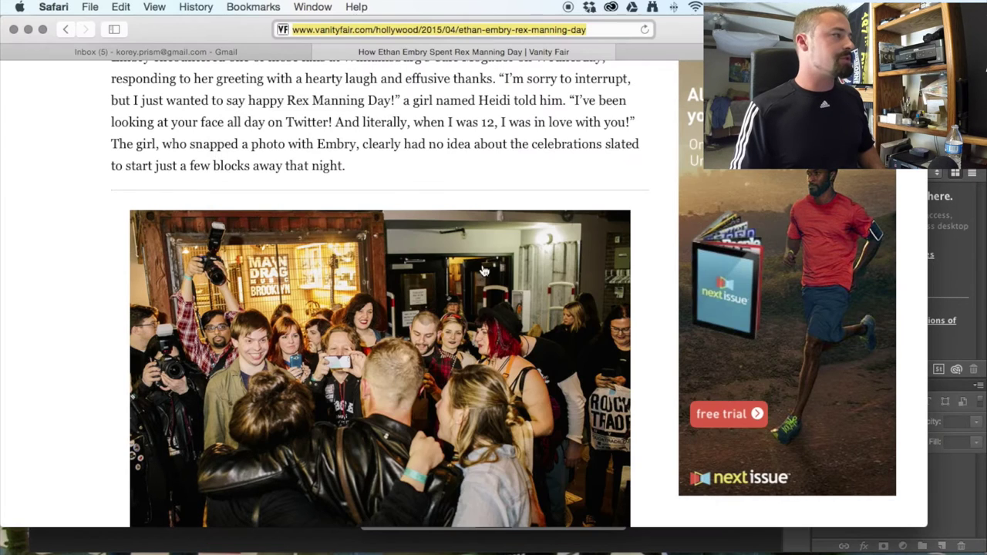
pyautogui.click(658, 52)
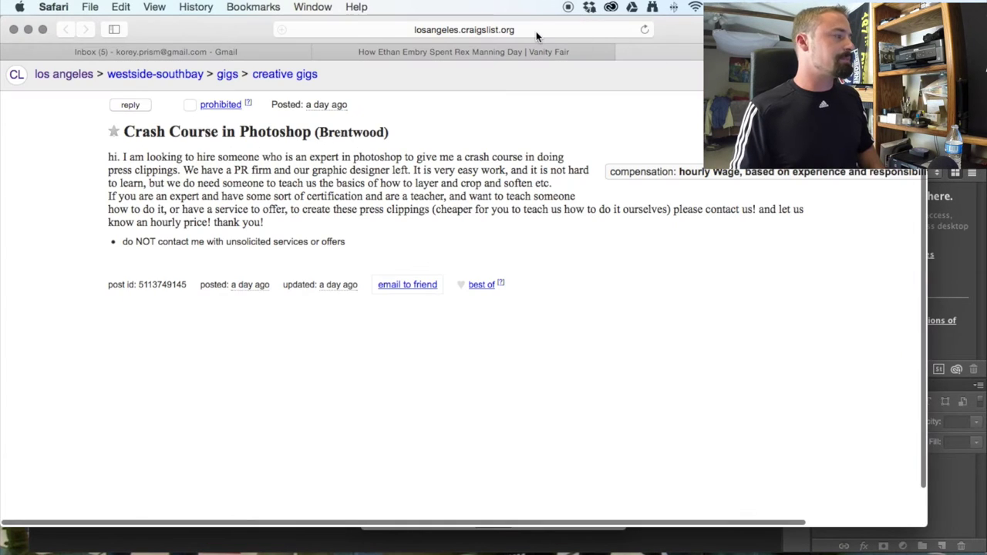
pyautogui.press('super+p')
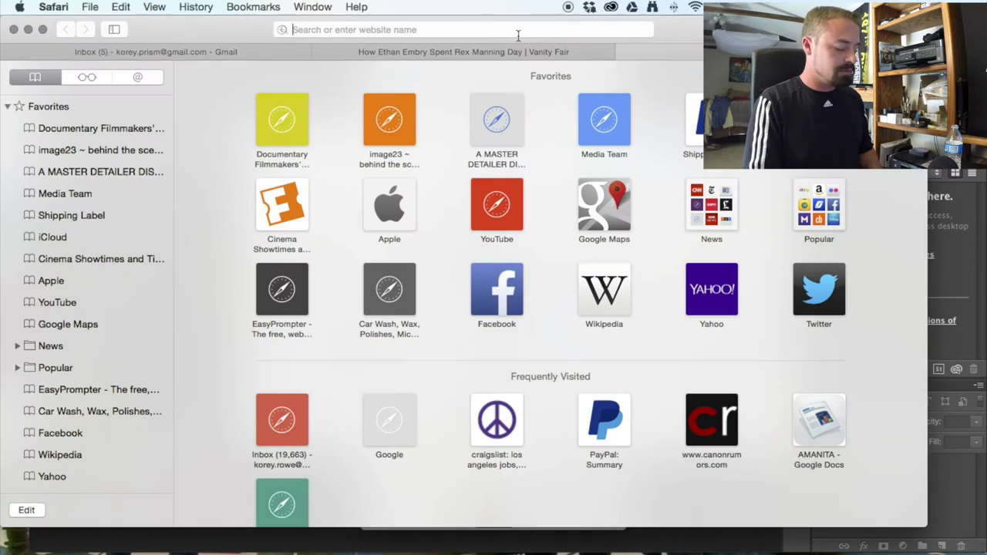
pyautogui.write('google.com')
pyautogui.press('Return')
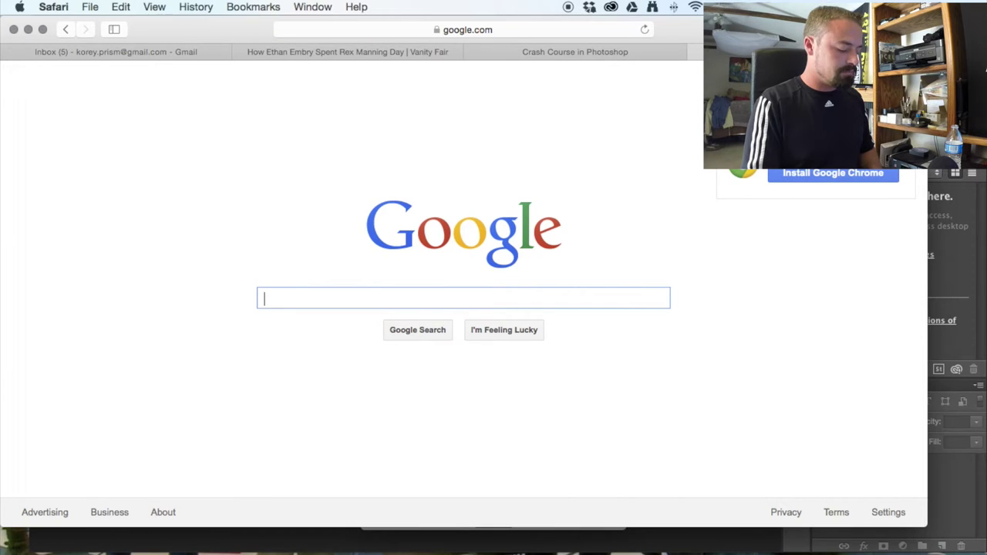
# Search Google for "peanut butter" and show the image results.
pyautogui.write('pea')
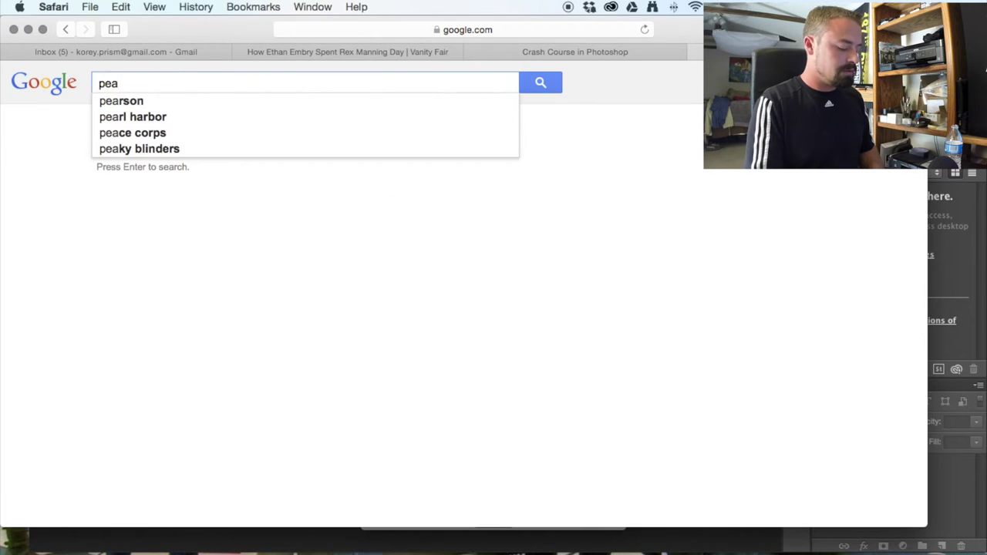
pyautogui.write('nut butter')
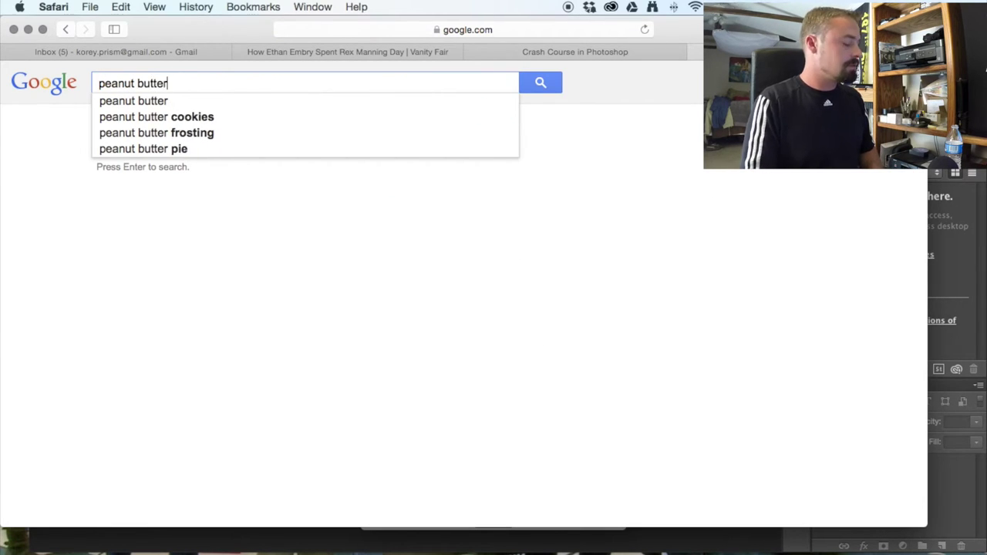
pyautogui.press('Return')
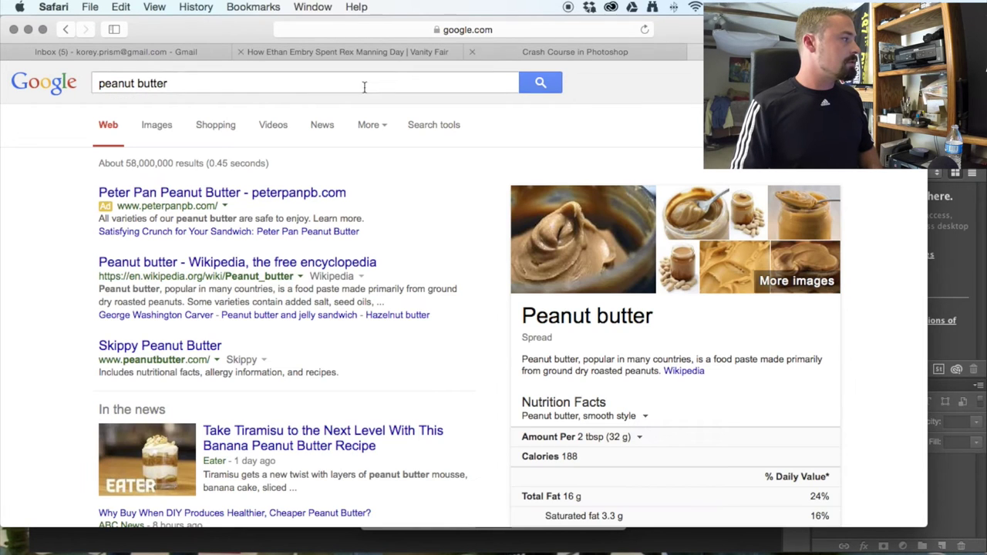
pyautogui.click(171, 125)
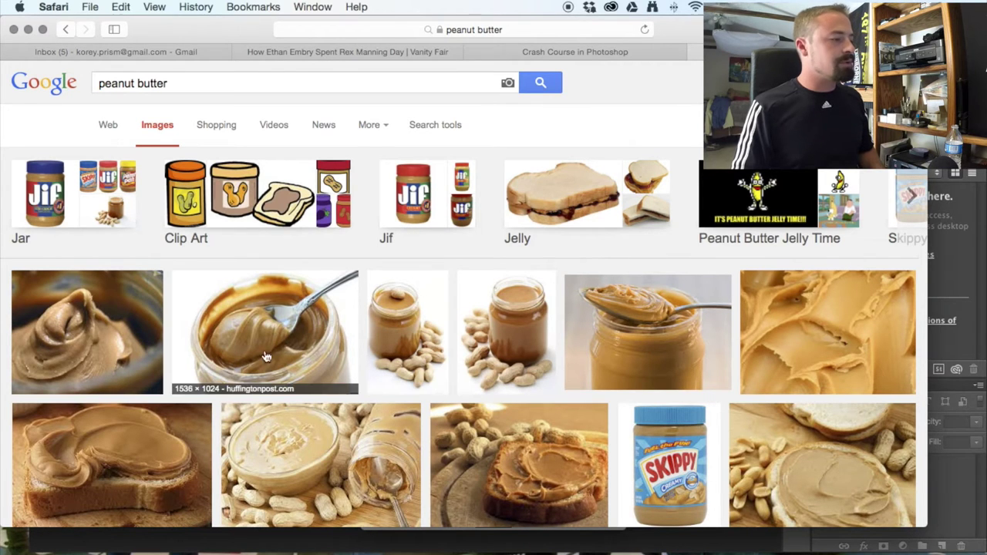
# Filter the peanut butter image results to show only large images.
pyautogui.scroll(-3, 551, 343)
pyautogui.scroll(2, 551, 343)
pyautogui.scroll(2, 550, 342)
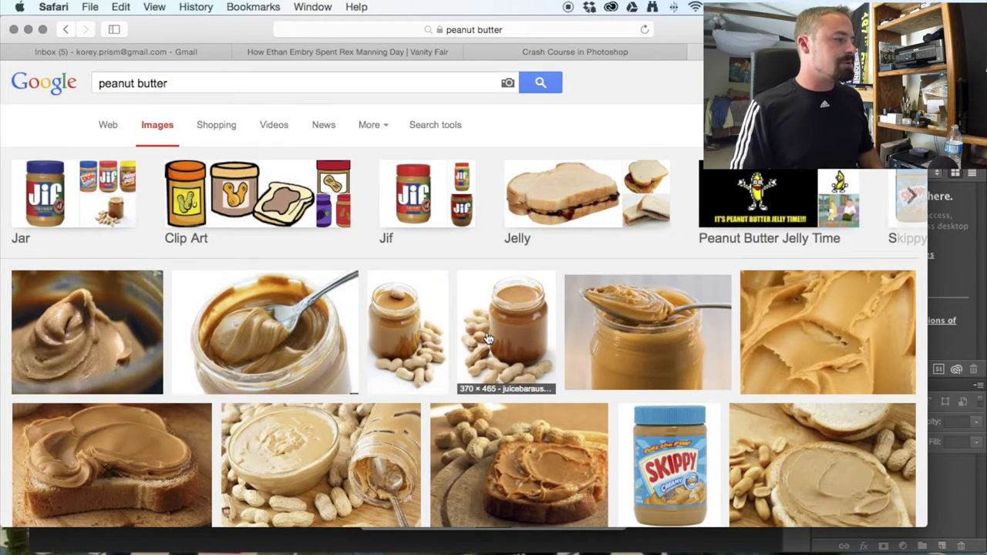
pyautogui.scroll(-2, 488, 339)
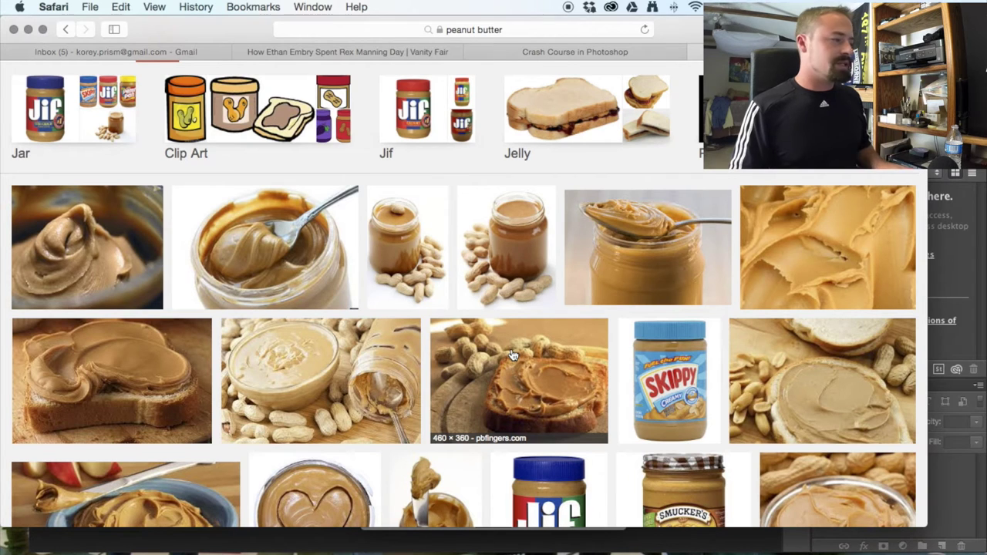
pyautogui.scroll(1, 513, 355)
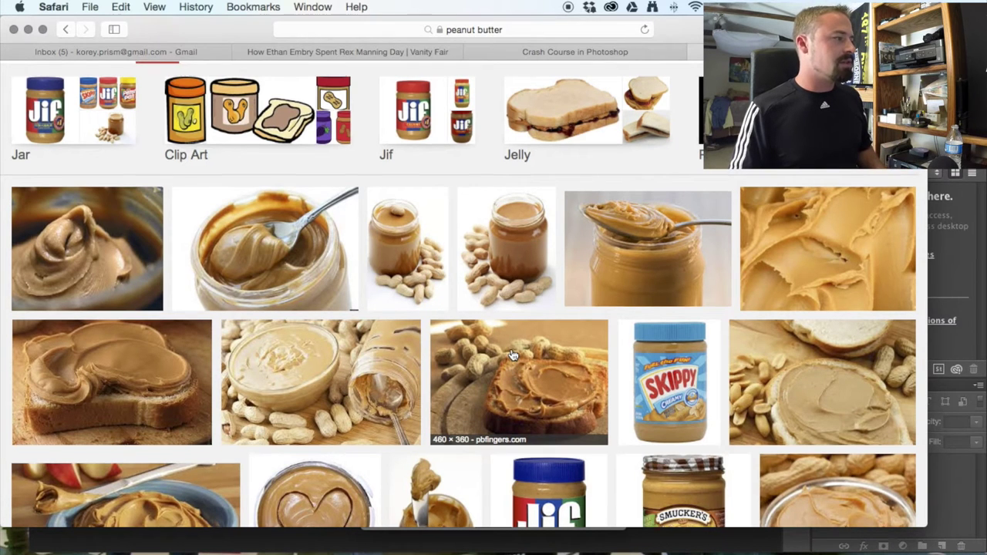
pyautogui.scroll(3, 513, 354)
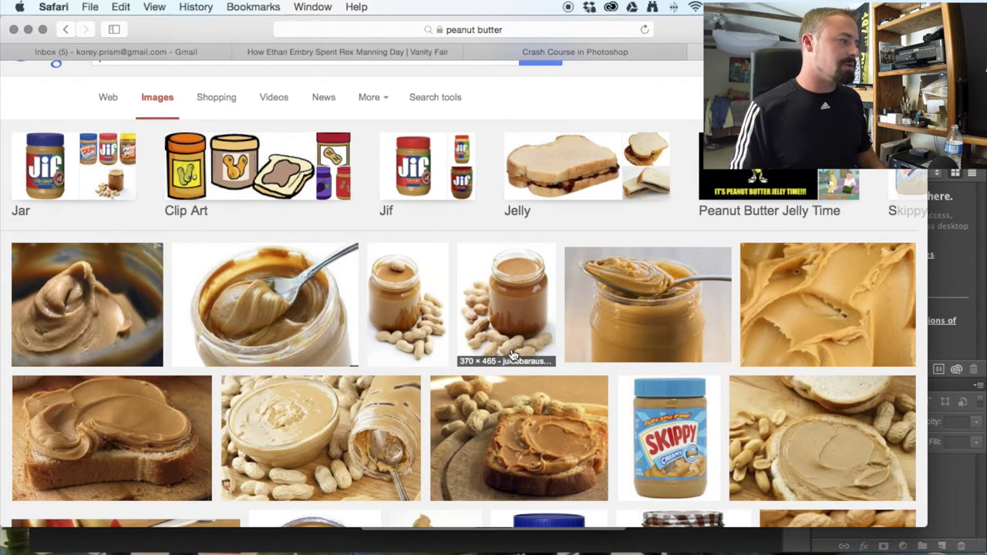
pyautogui.click(446, 101)
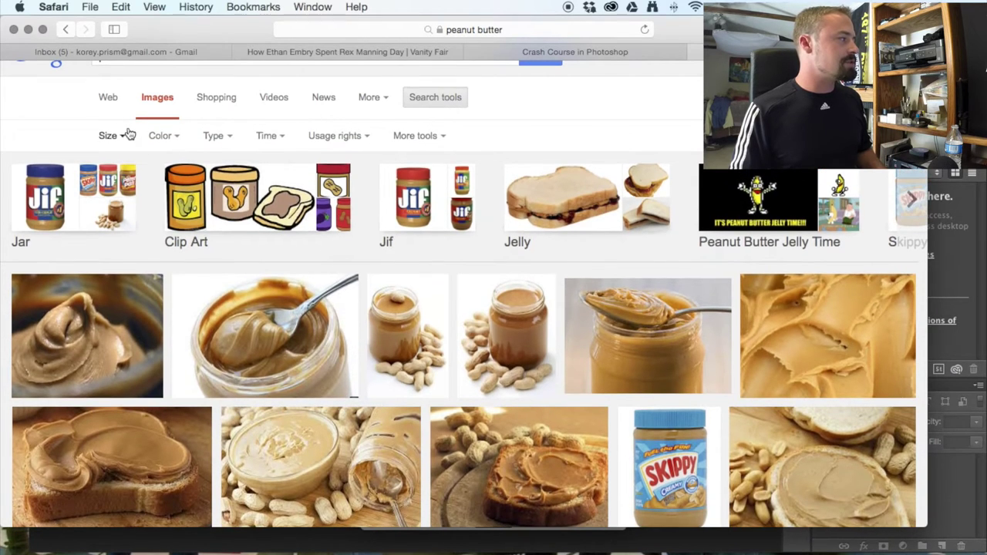
pyautogui.click(121, 138)
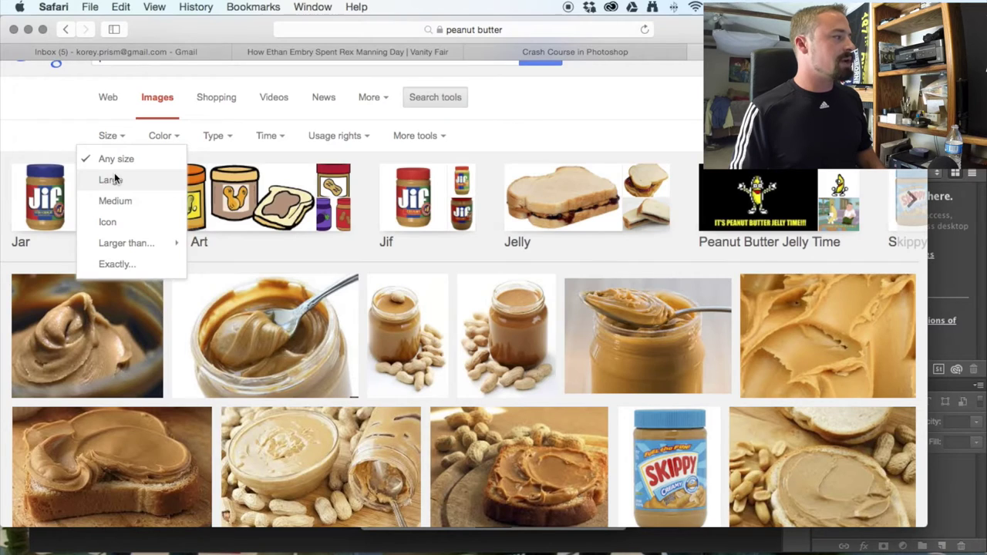
pyautogui.click(112, 179)
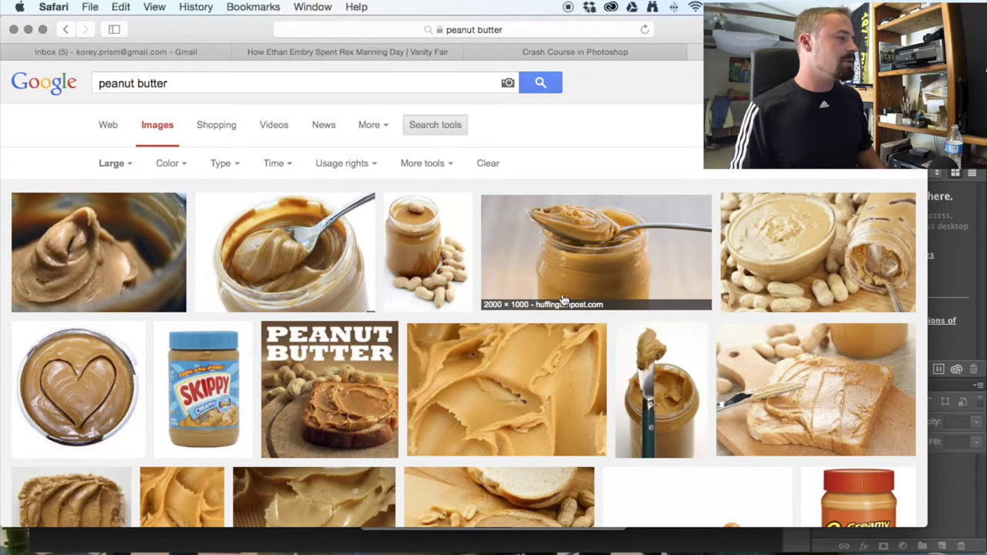
# Change the image search to "peanut butter logos", keeping the large size filter.
pyautogui.scroll(-2, 549, 323)
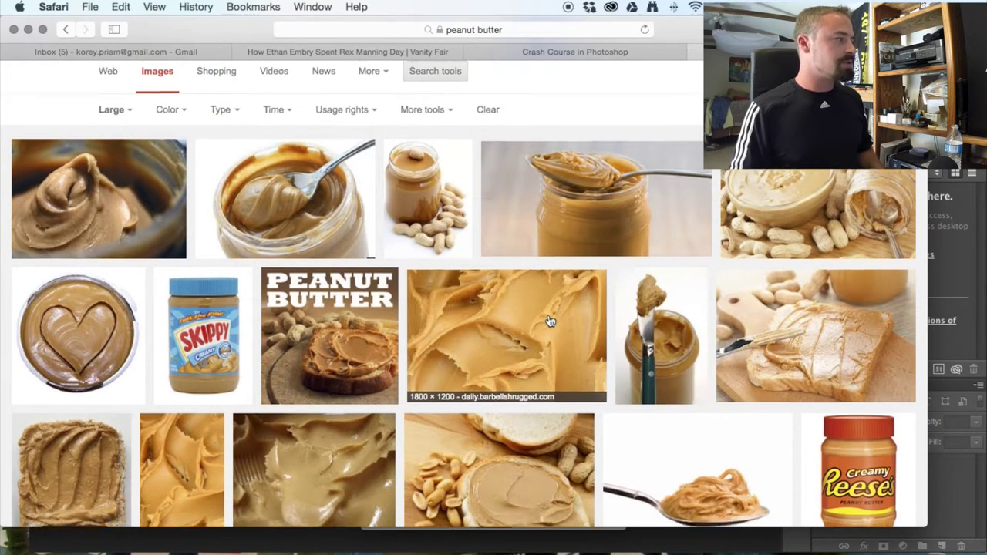
pyautogui.scroll(2, 549, 322)
pyautogui.click(267, 84)
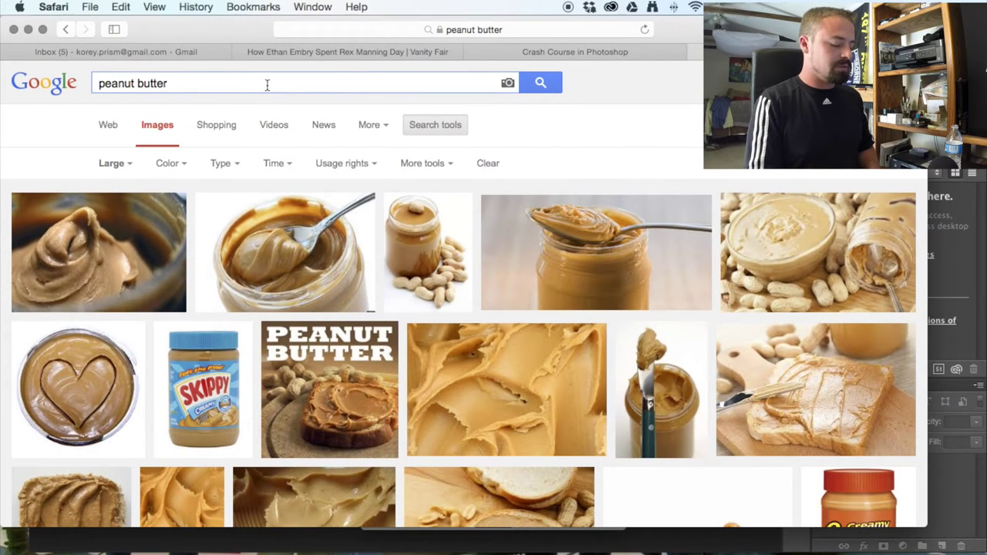
pyautogui.write('lgo')
pyautogui.press('BackSpace')
pyautogui.press('BackSpace')
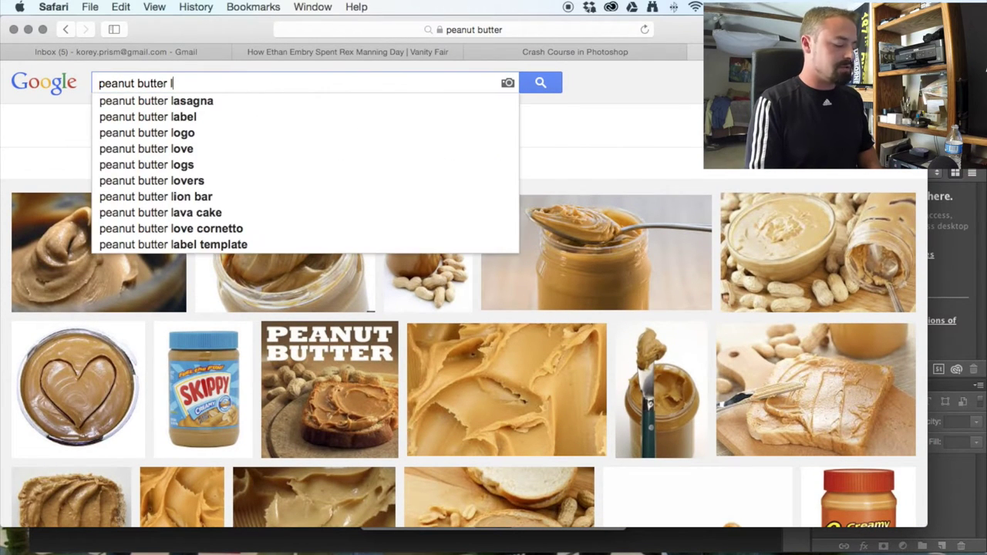
pyautogui.write('ogos')
pyautogui.press('Return')
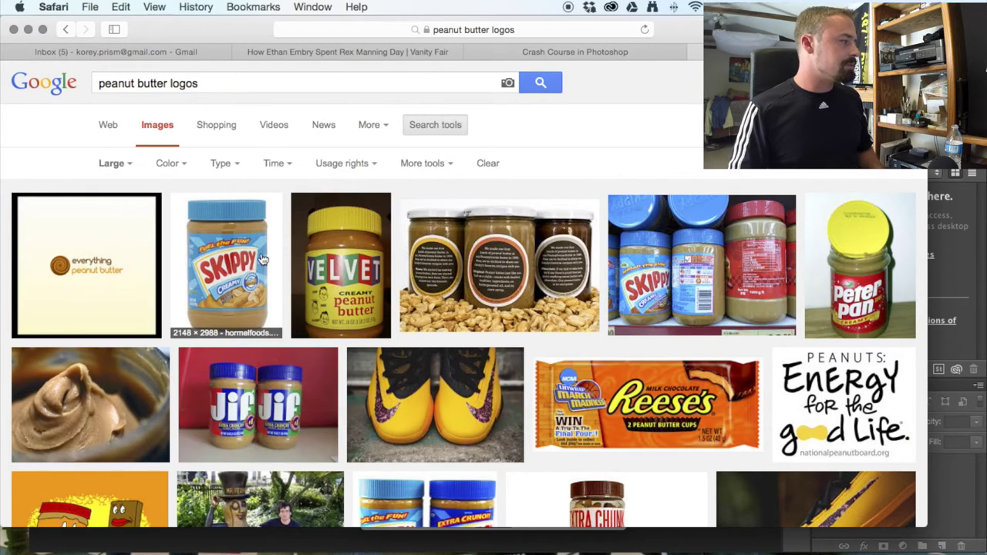
# Browse the logo results and open the larger view of the oval orange Reese's logo.
pyautogui.scroll(-3, 278, 266)
pyautogui.scroll(-10, 348, 342)
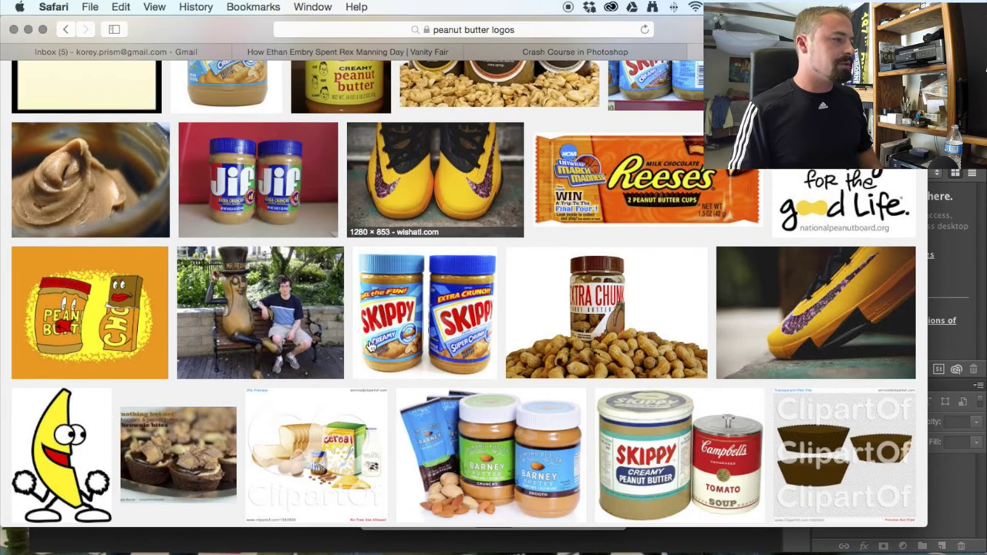
pyautogui.scroll(-14, 407, 342)
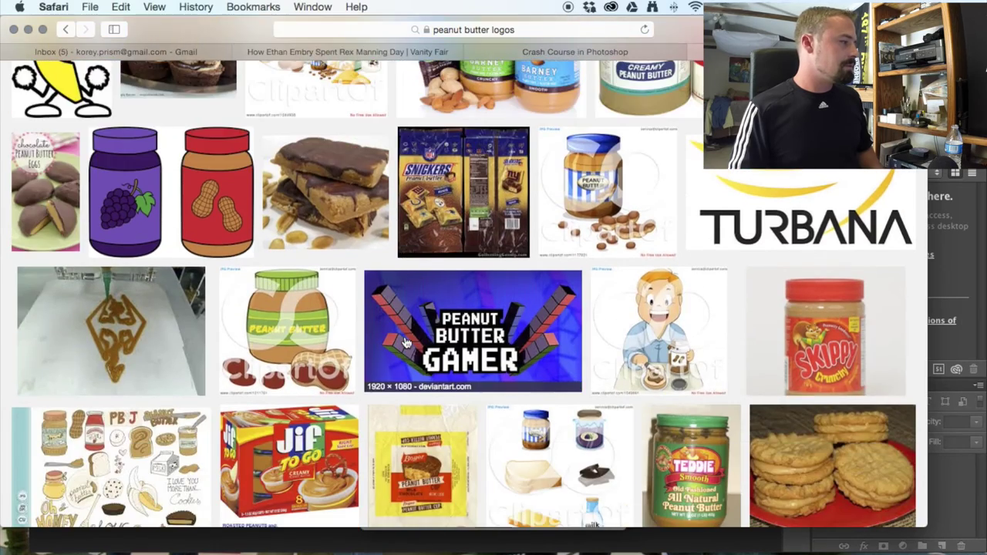
pyautogui.scroll(-5, 407, 342)
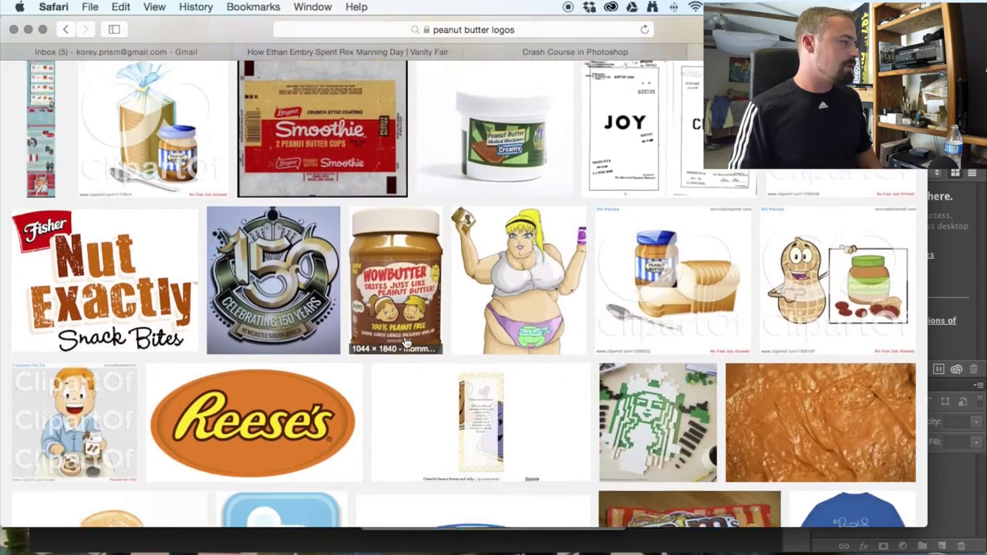
pyautogui.click(282, 371)
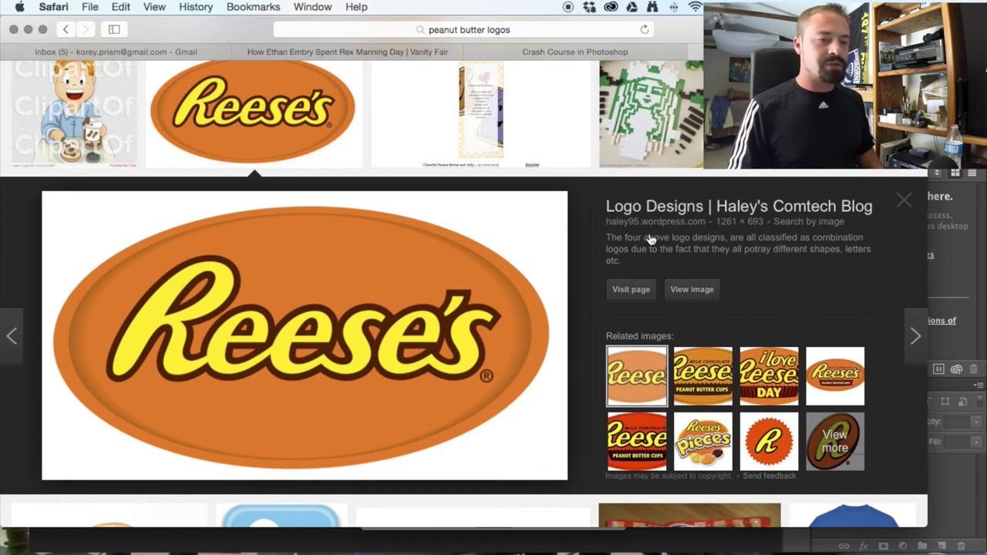
# Switch to Finder, close the open file preview and look at the 5.19.59 PM screenshots on the Desktop.
pyautogui.press('super+Tab')
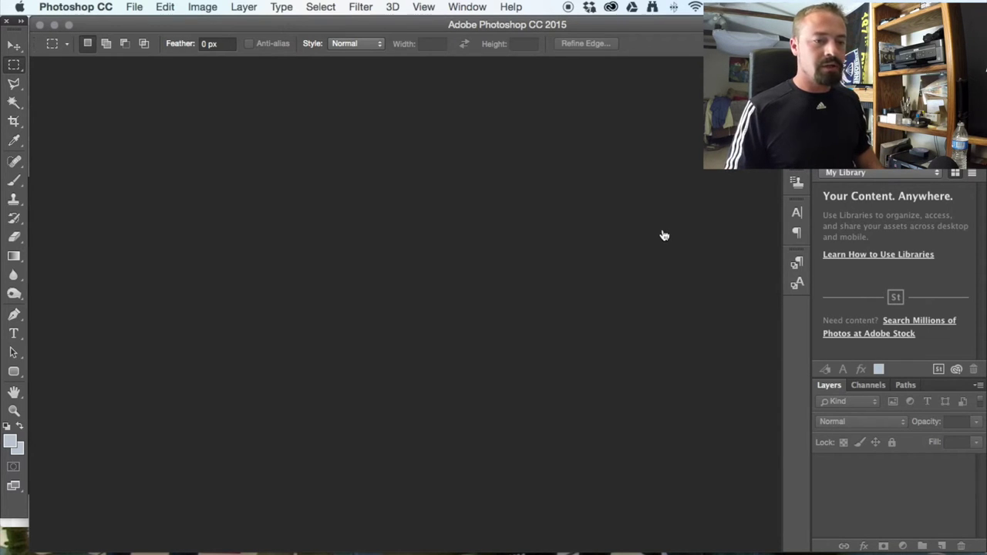
pyautogui.press('super+Tab')
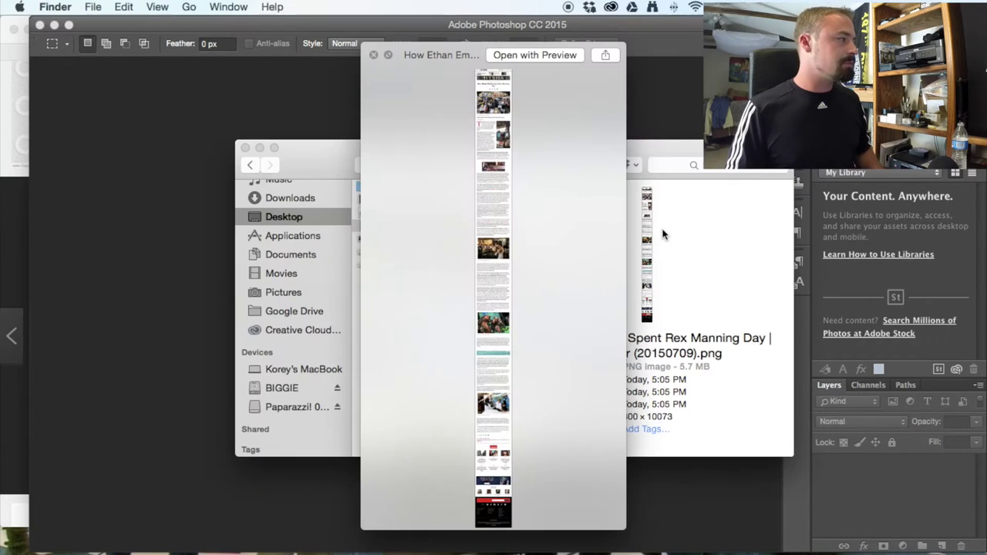
pyautogui.click(376, 53)
pyautogui.click(381, 240)
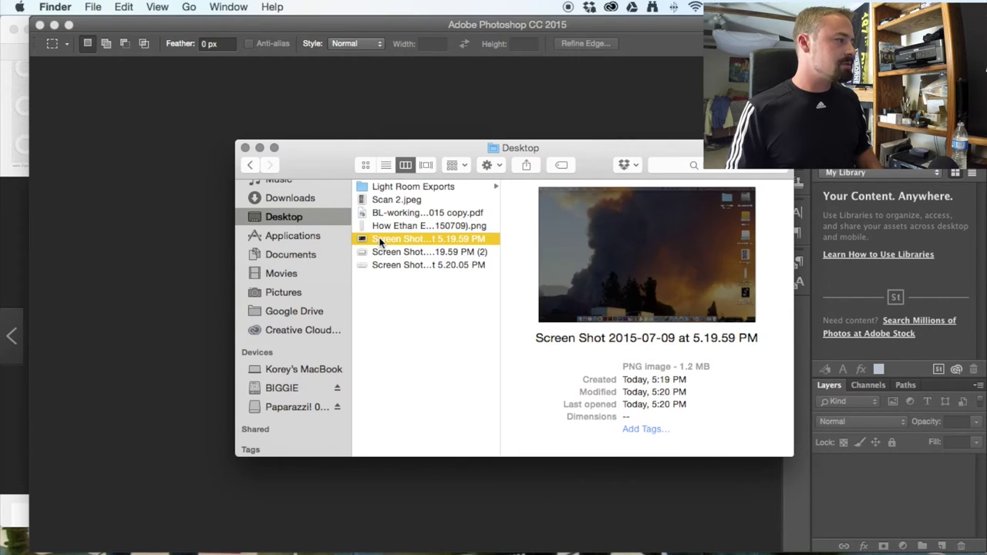
pyautogui.click(382, 252)
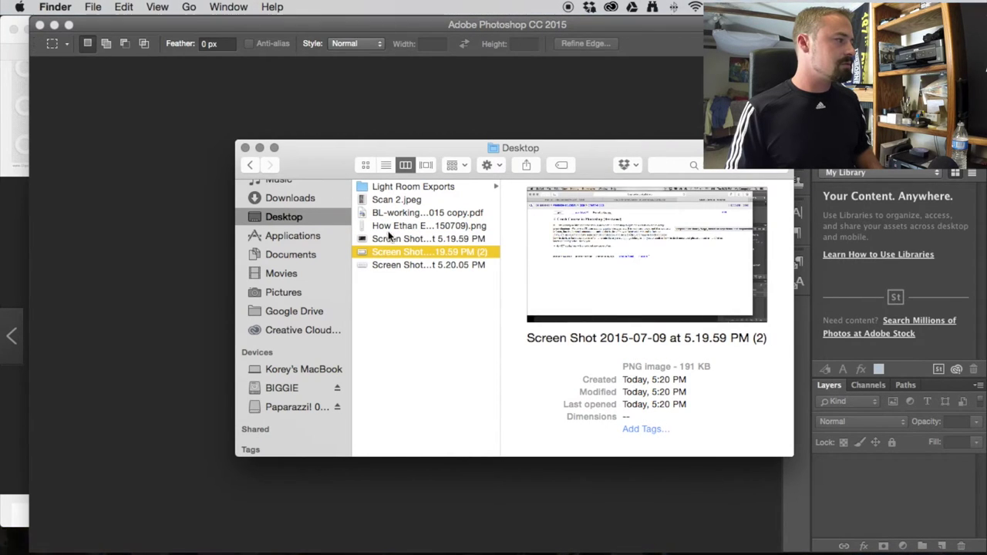
# Open "BL-working press kit - 2014 - 2015 copy.pdf" from the Desktop with Adobe Photoshop CC 2015.
pyautogui.click(392, 214)
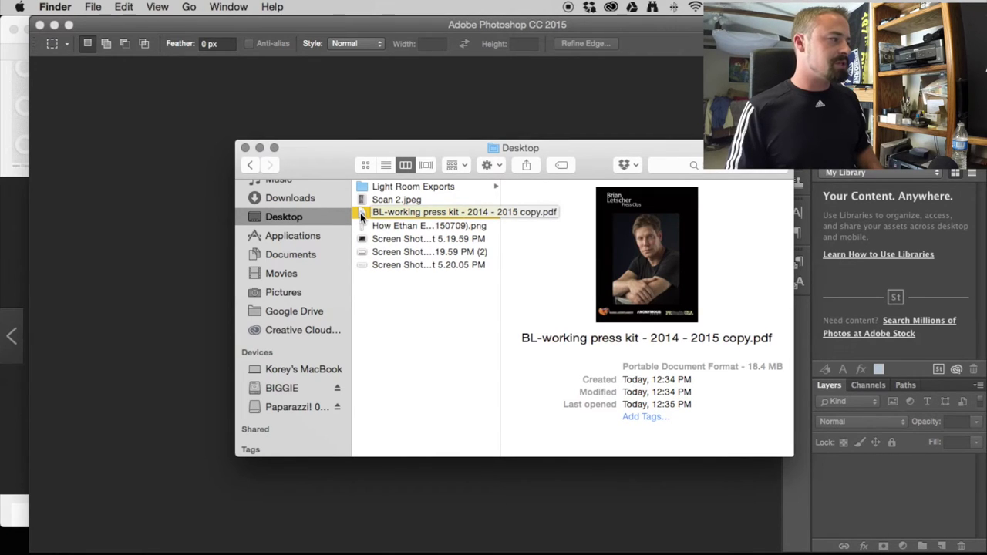
pyautogui.rightClick(360, 216)
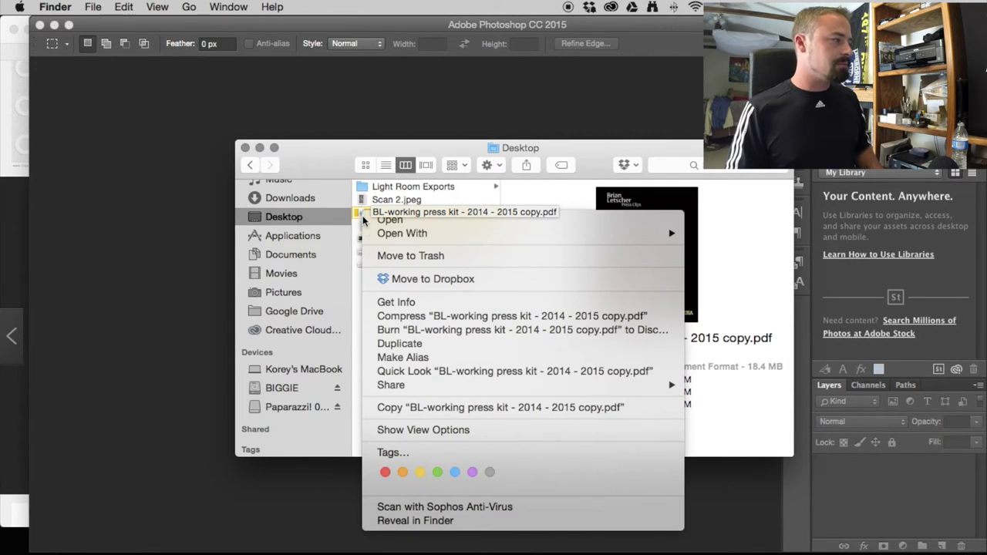
pyautogui.moveTo(456, 234)
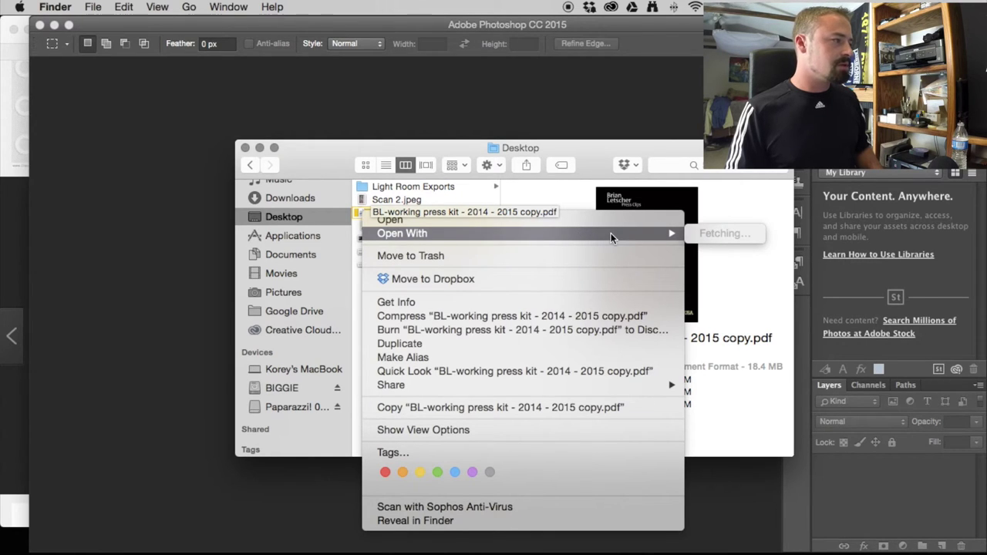
pyautogui.click(545, 196)
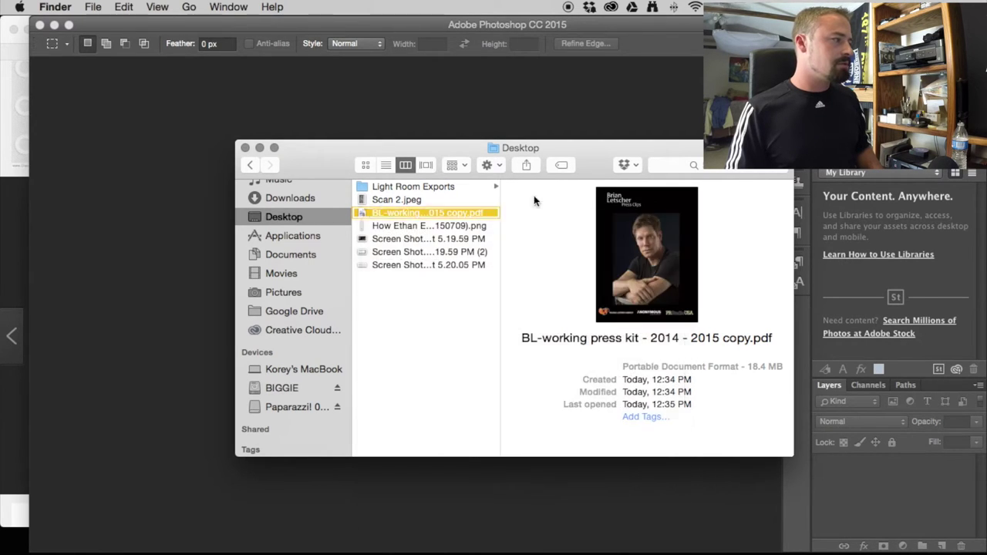
pyautogui.rightClick(443, 215)
pyautogui.moveTo(493, 235)
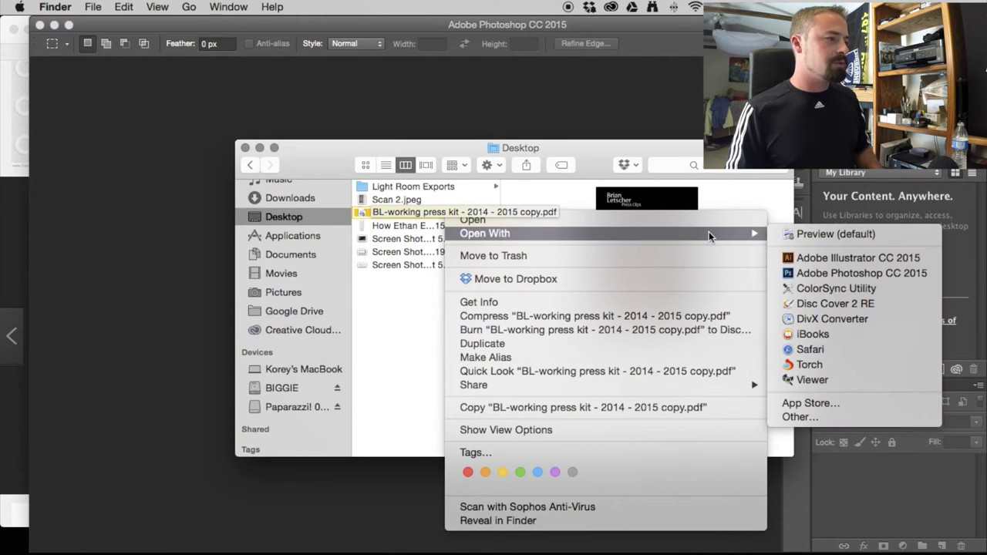
pyautogui.click(794, 273)
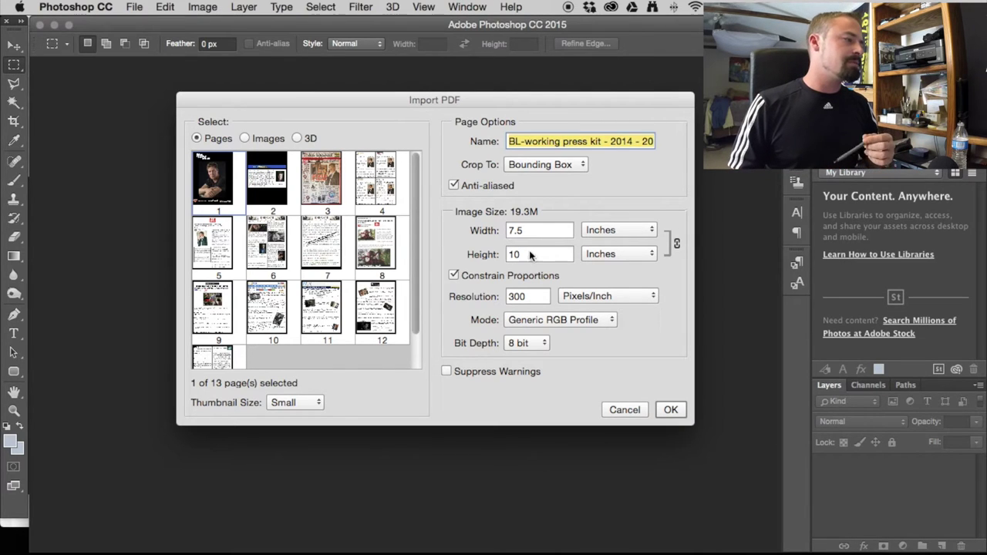
# Check the available colour modes and import page 1 of the PDF at 300 pixels/inch with the Generic RGB Profile.
pyautogui.click(570, 322)
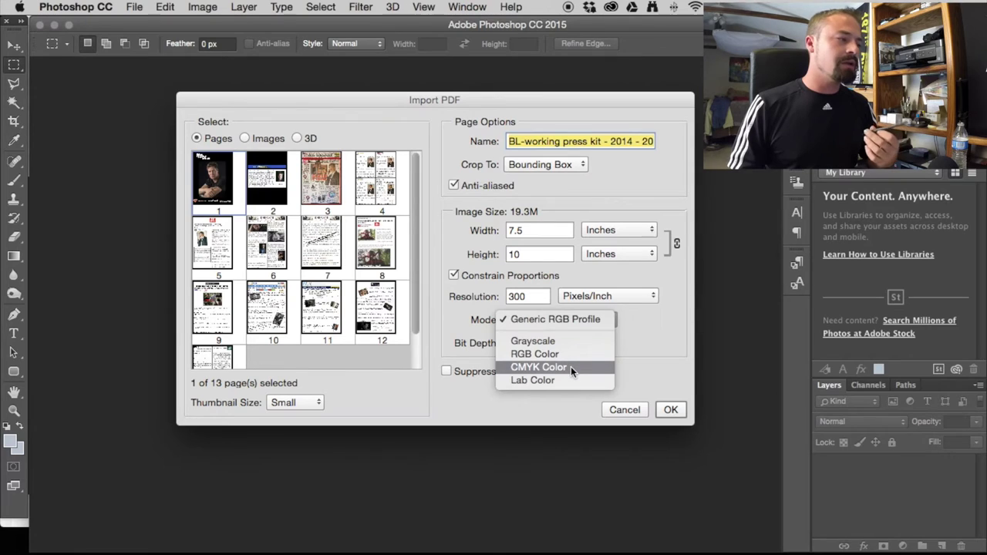
pyautogui.click(637, 329)
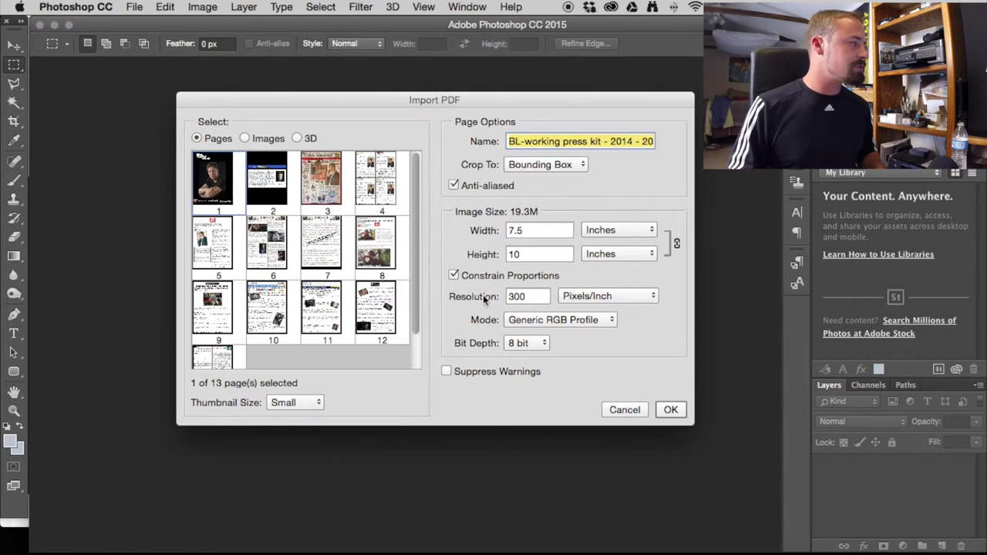
pyautogui.click(669, 409)
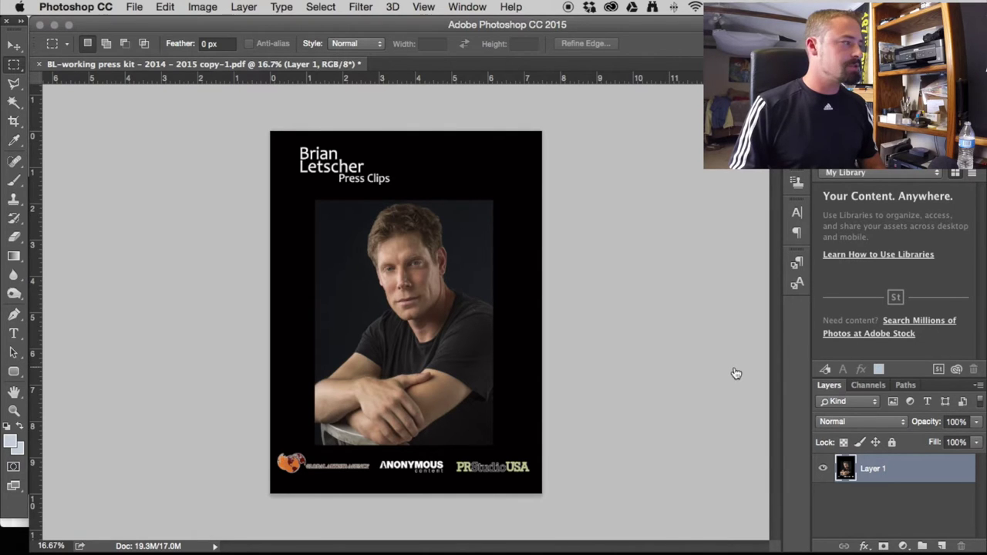
# Reopen the press kit PDF from Finder in Photoshop and import page 6 at 300 pixels/inch.
pyautogui.press('super+Tab')
pyautogui.rightClick(386, 209)
pyautogui.moveTo(509, 232)
pyautogui.click(794, 254)
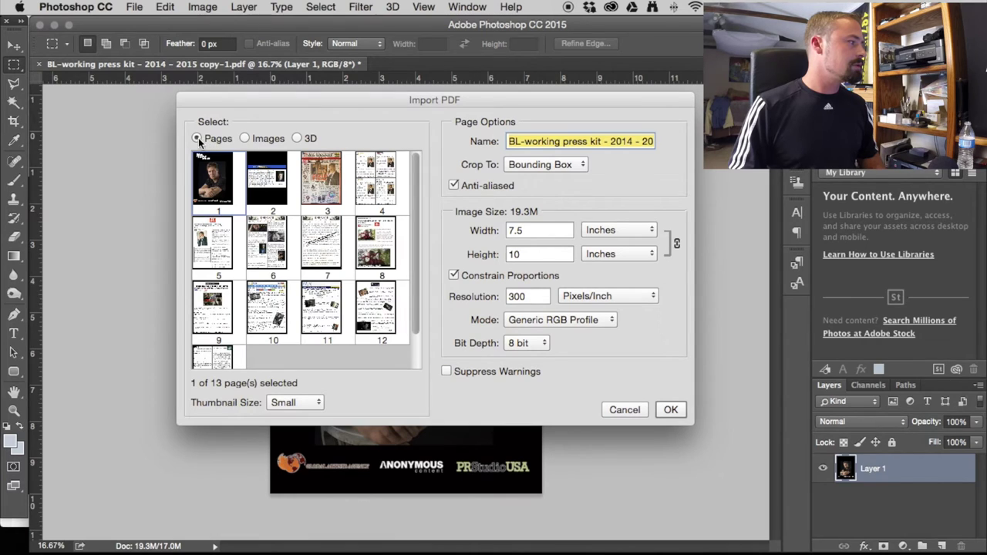
pyautogui.click(313, 249)
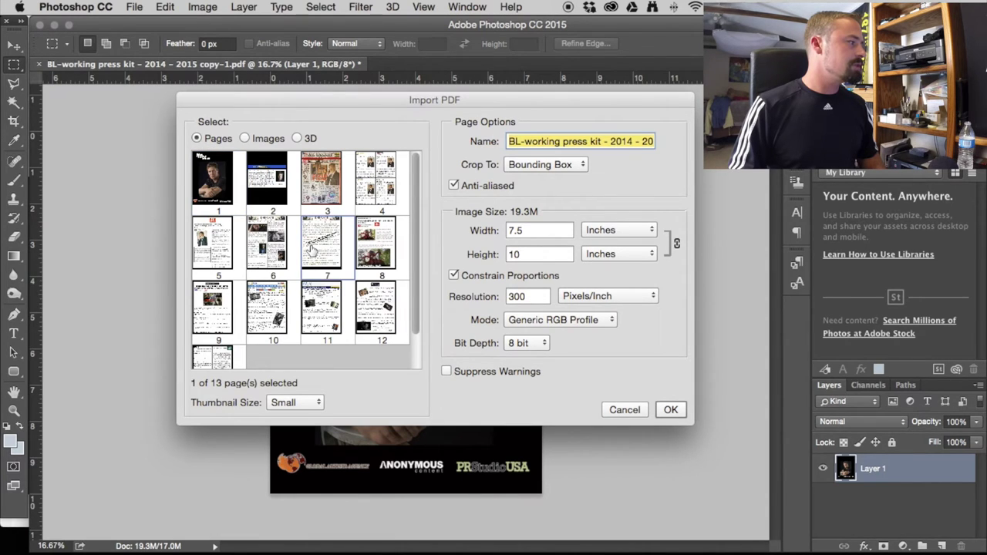
pyautogui.click(270, 263)
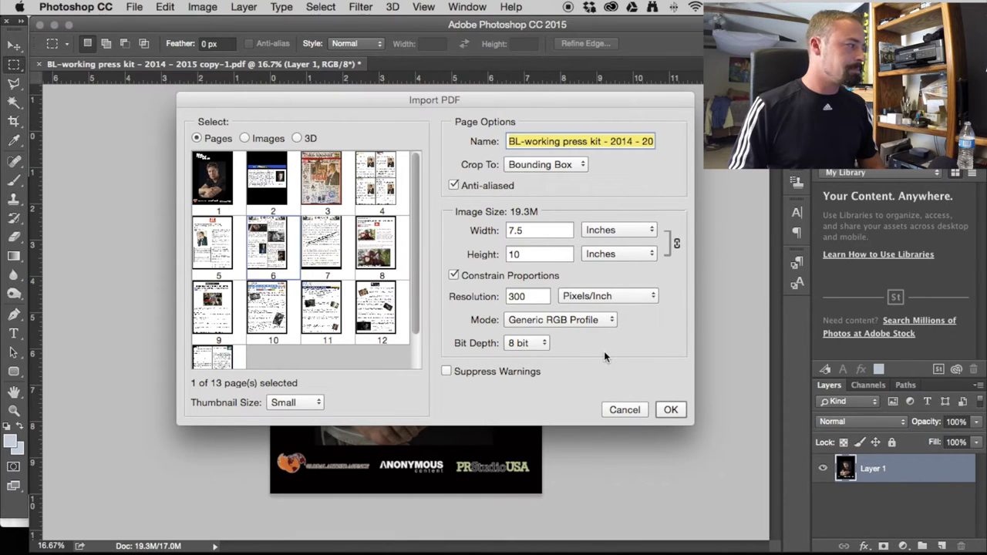
pyautogui.click(668, 411)
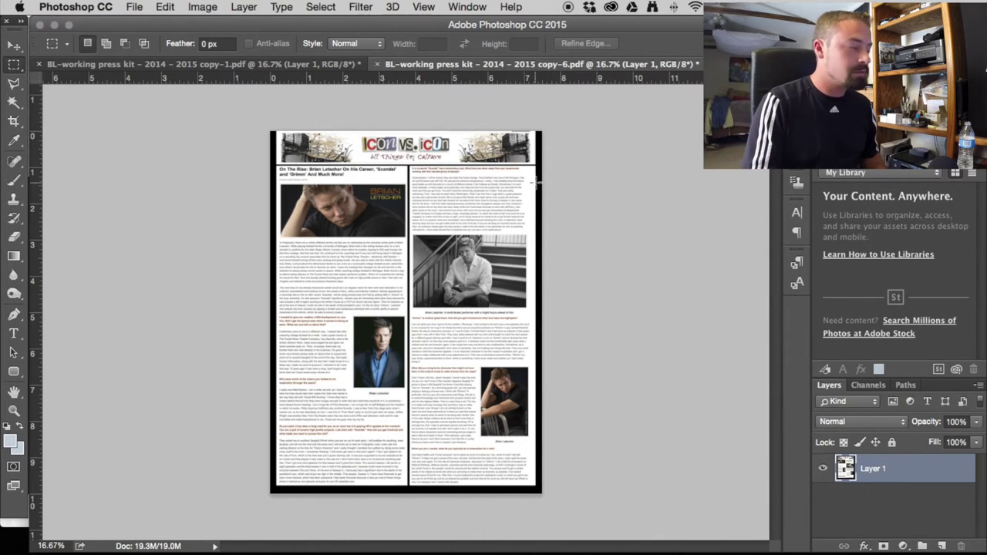
# Examine the black margins at the upper corners of the imported page 6 at 66.67% magnification.
pyautogui.press('super+plus')
pyautogui.press('super+plus')
pyautogui.press('super+plus')
pyautogui.press('super+plus')
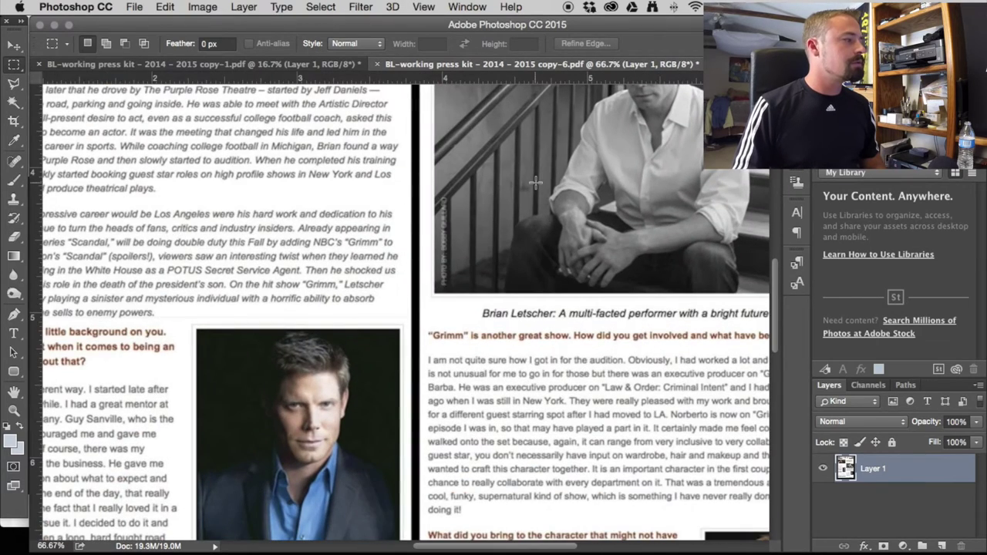
pyautogui.hscroll(10, 537, 179)
pyautogui.scroll(10, 538, 179)
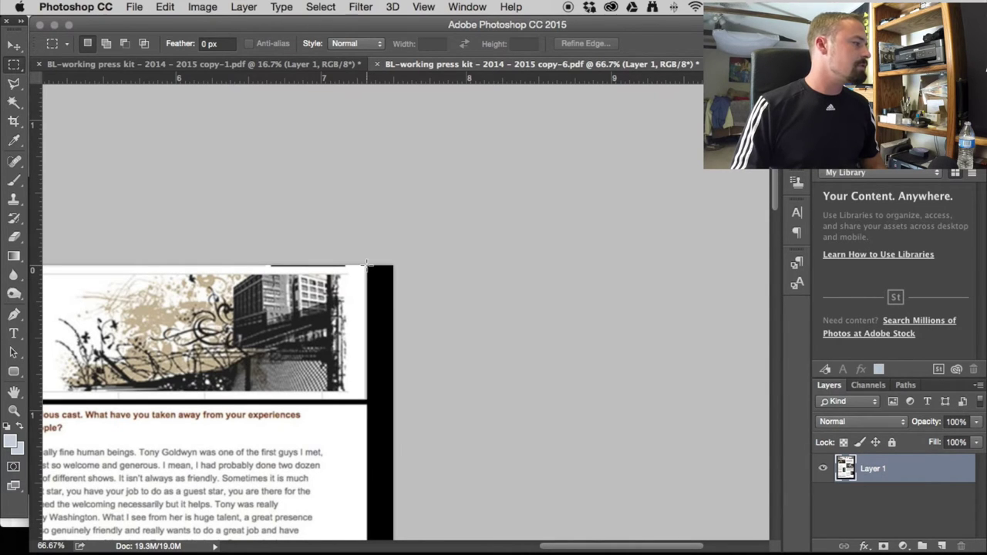
pyautogui.hscroll(-15, 367, 265)
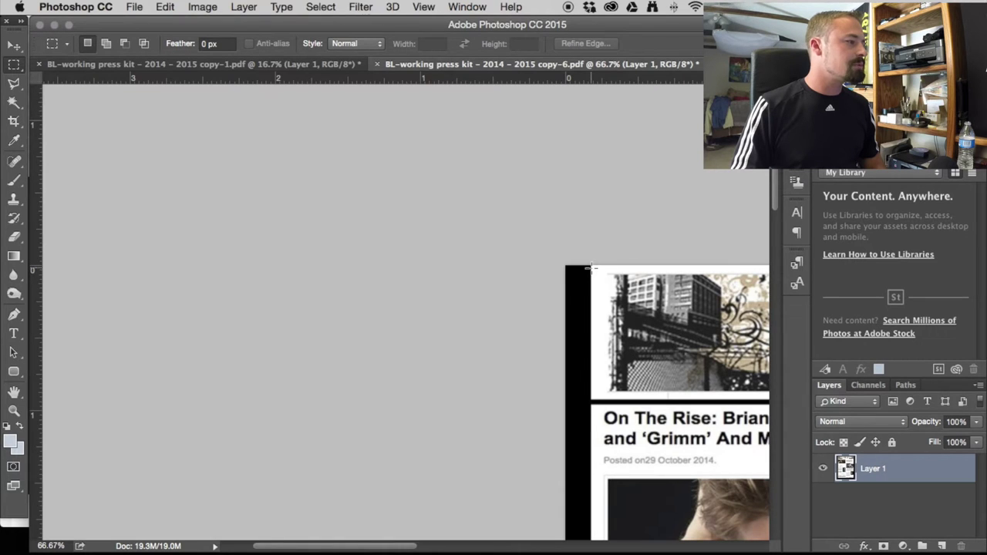
# Close the imported page 6 and page 1 press kit documents without saving them.
pyautogui.hscroll(15, 591, 268)
pyautogui.scroll(-8, 591, 268)
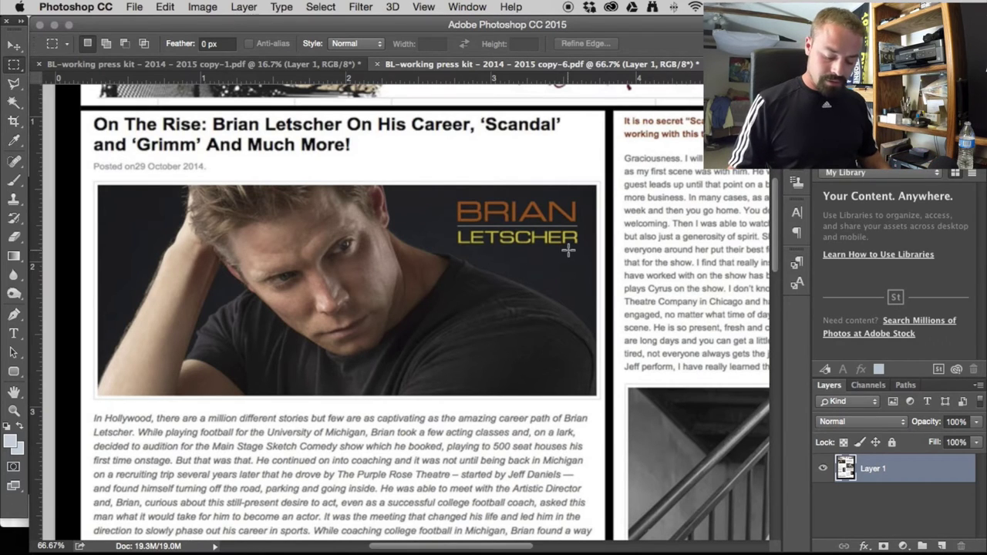
pyautogui.hscroll(5, 569, 249)
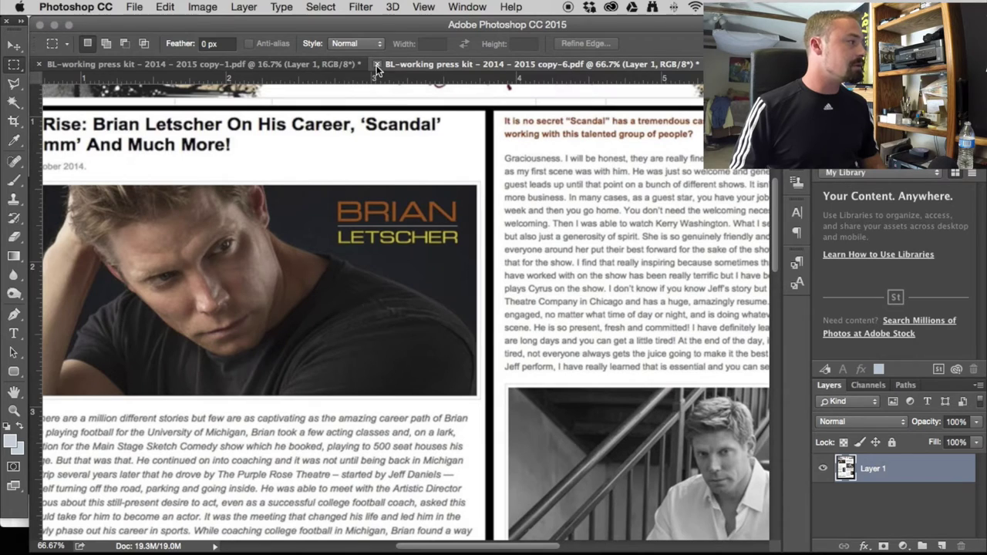
pyautogui.press('super+w')
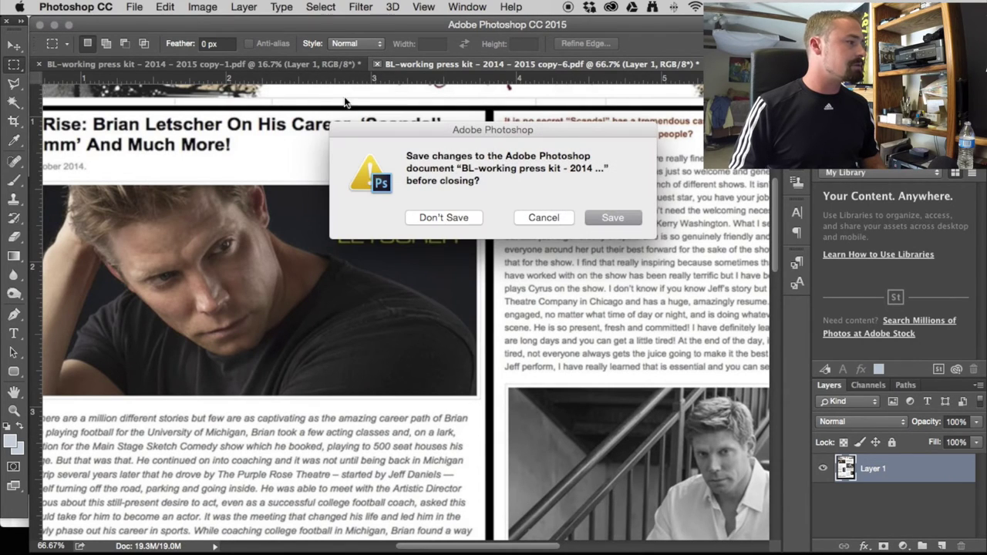
pyautogui.click(477, 219)
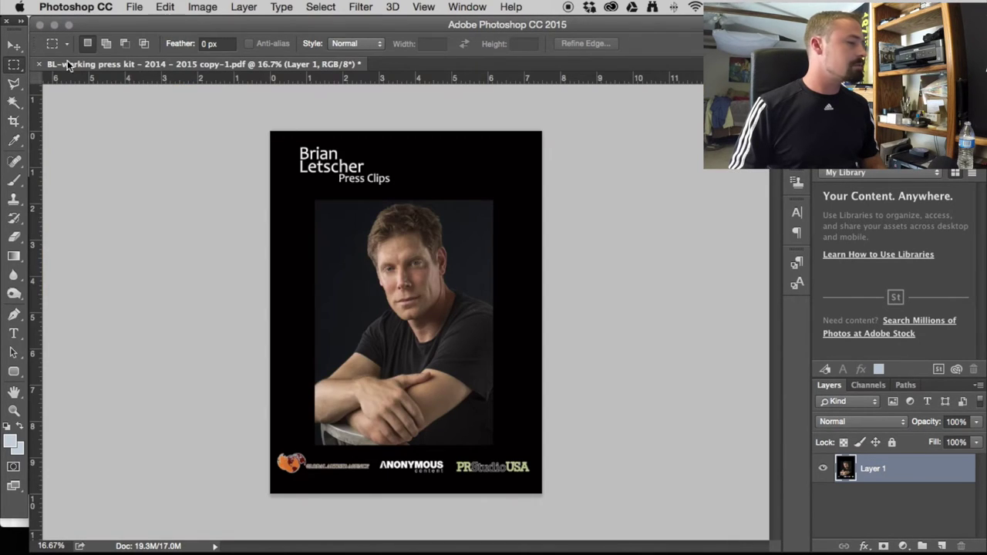
pyautogui.click(37, 64)
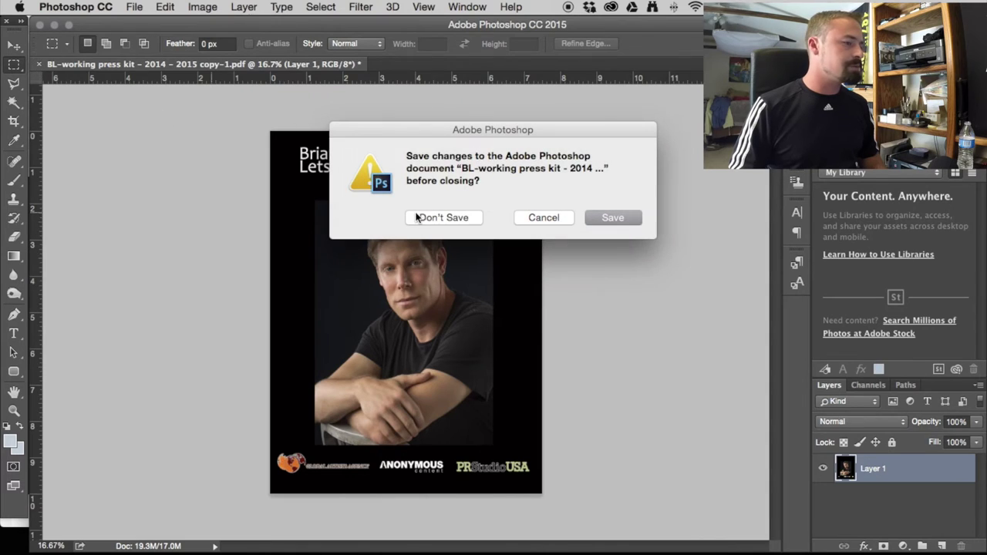
pyautogui.click(435, 219)
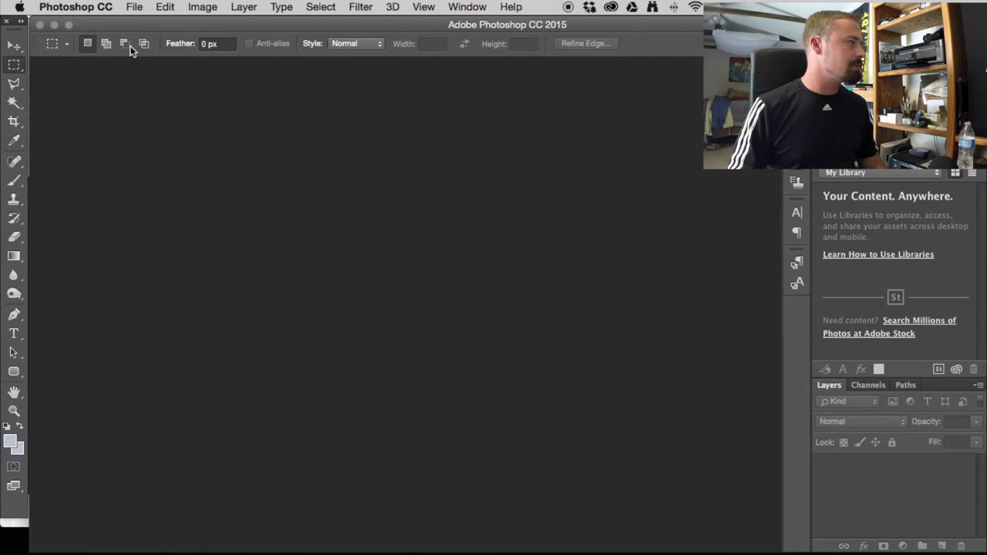
# Start a new document with a width of 7.5 inches and a height of 10 inches.
pyautogui.click(134, 9)
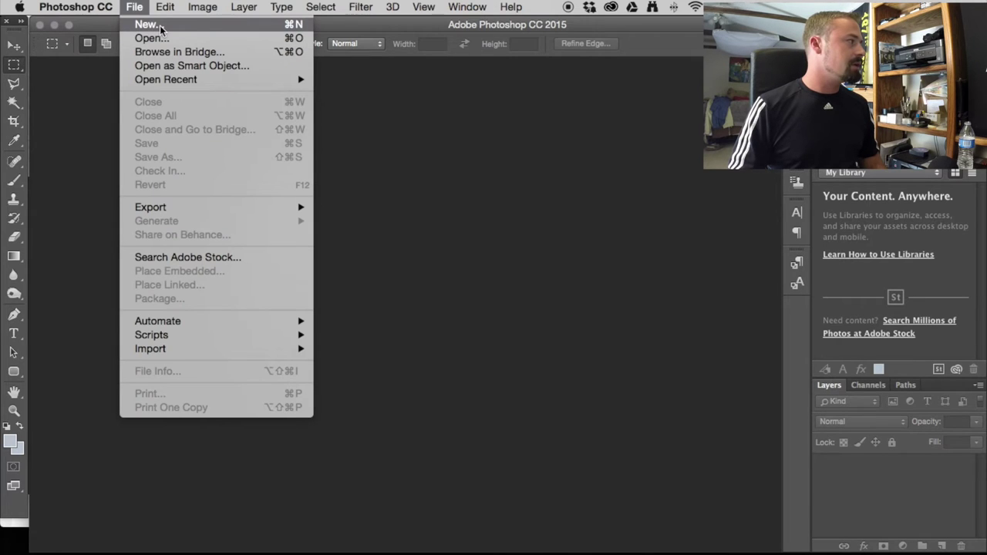
pyautogui.click(159, 27)
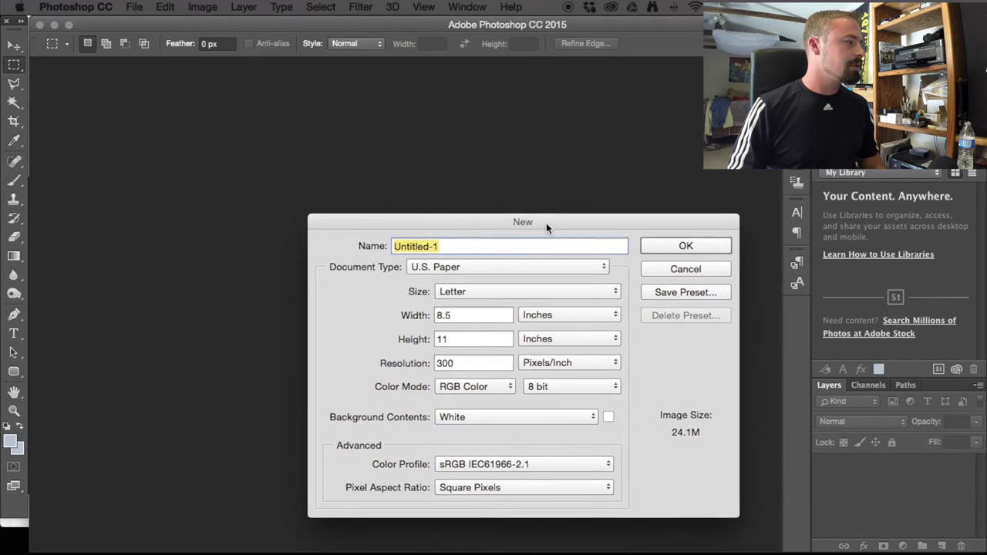
pyautogui.doubleClick(437, 314)
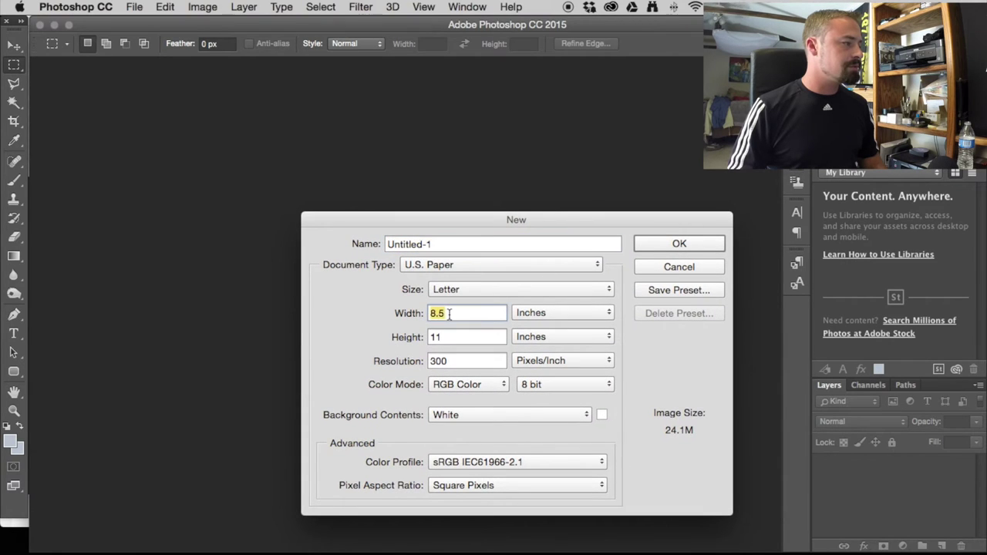
pyautogui.click(434, 314)
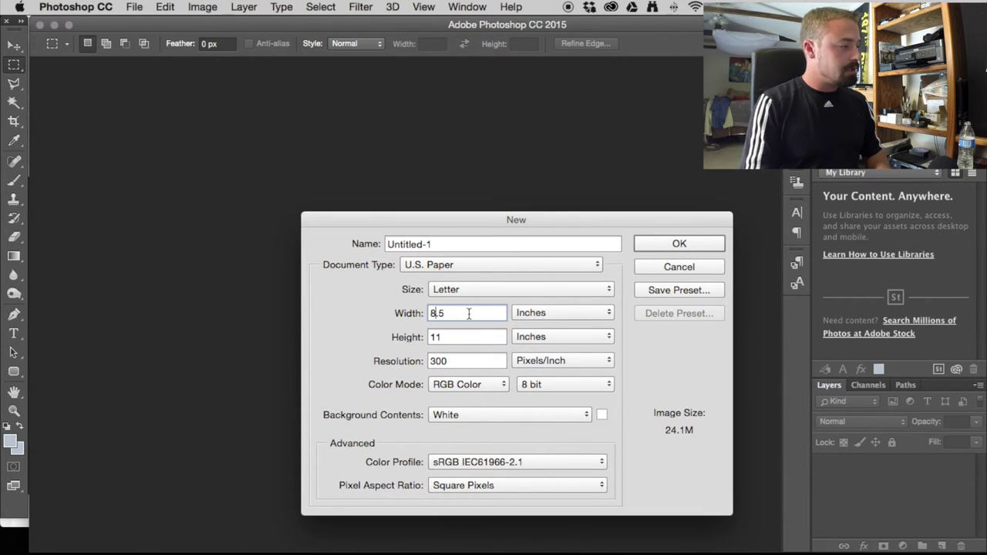
pyautogui.press('BackSpace')
pyautogui.write('7')
pyautogui.doubleClick(447, 338)
pyautogui.write('10')
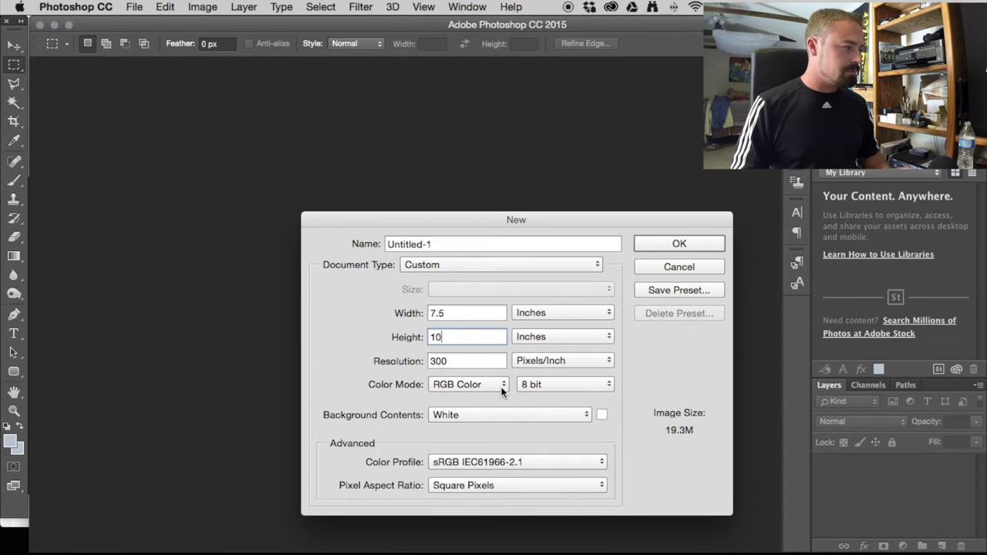
# Keep the new document in RGB Color and set its background contents to a custom black.
pyautogui.click(501, 386)
pyautogui.click(503, 391)
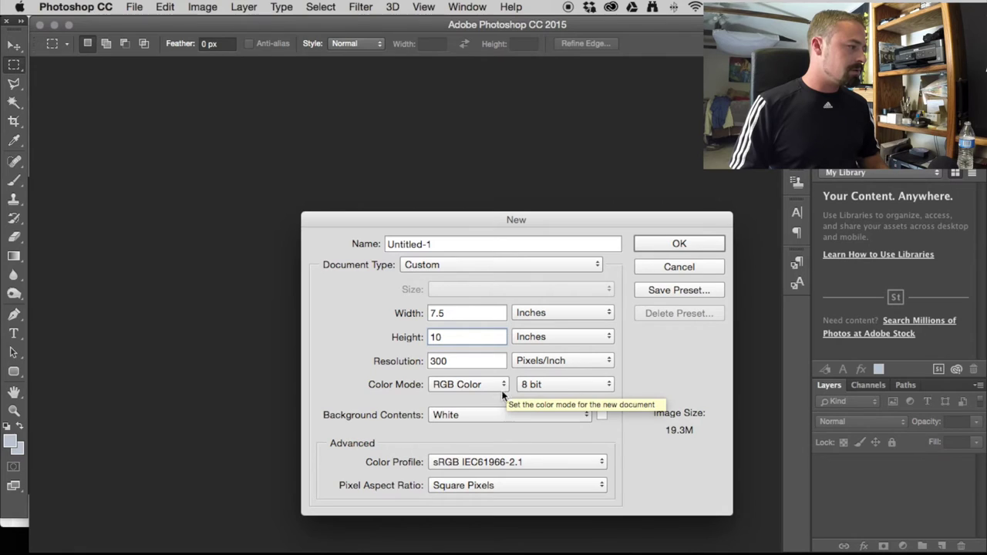
pyautogui.click(480, 412)
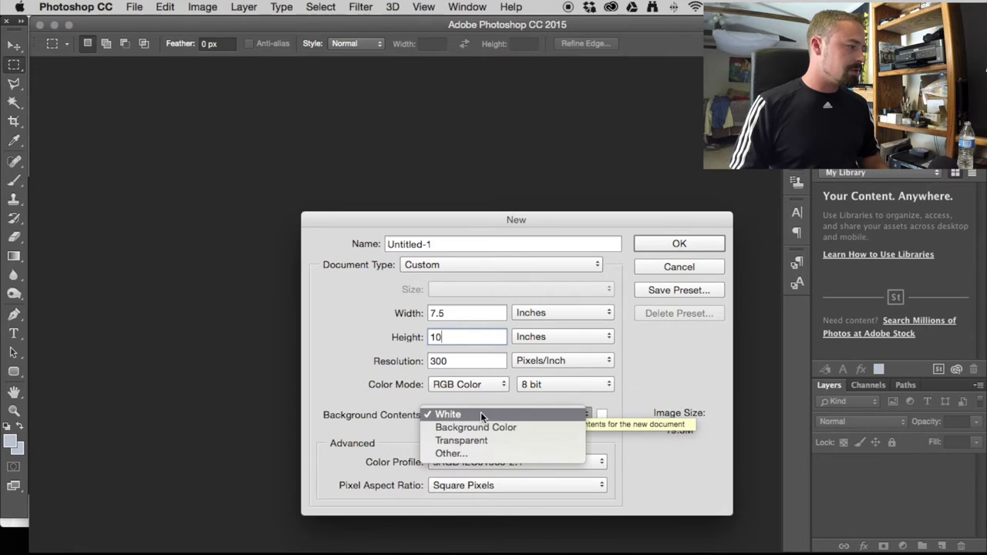
pyautogui.click(455, 454)
pyautogui.moveTo(286, 439); pyautogui.dragTo(328, 461)
pyautogui.click(456, 259)
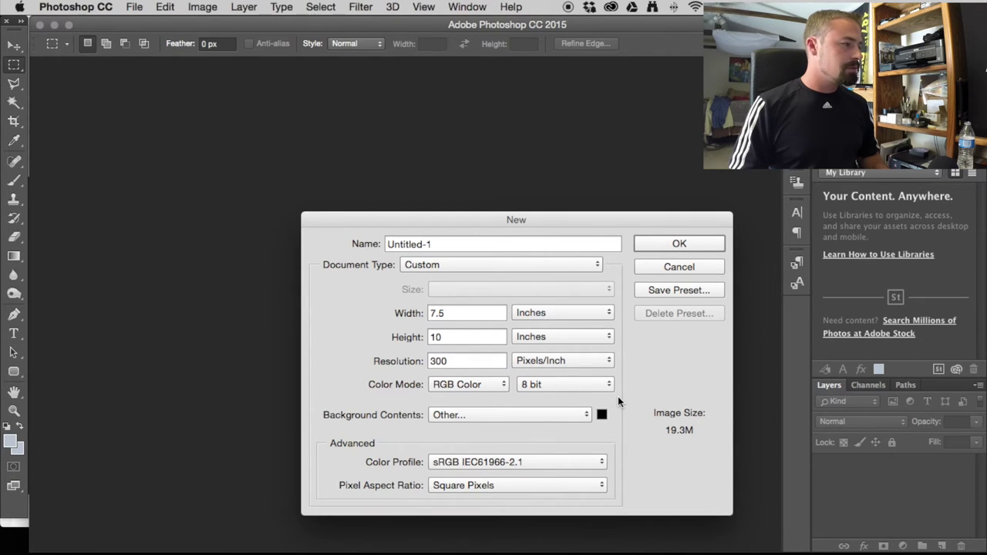
# Name the new document "Press Kit".
pyautogui.tripleClick(509, 244)
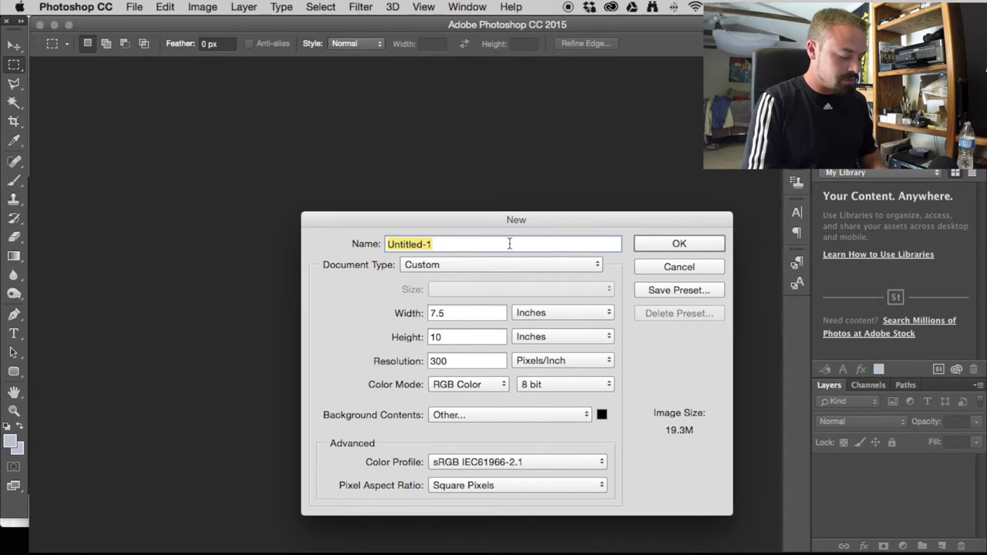
pyautogui.write('Press ')
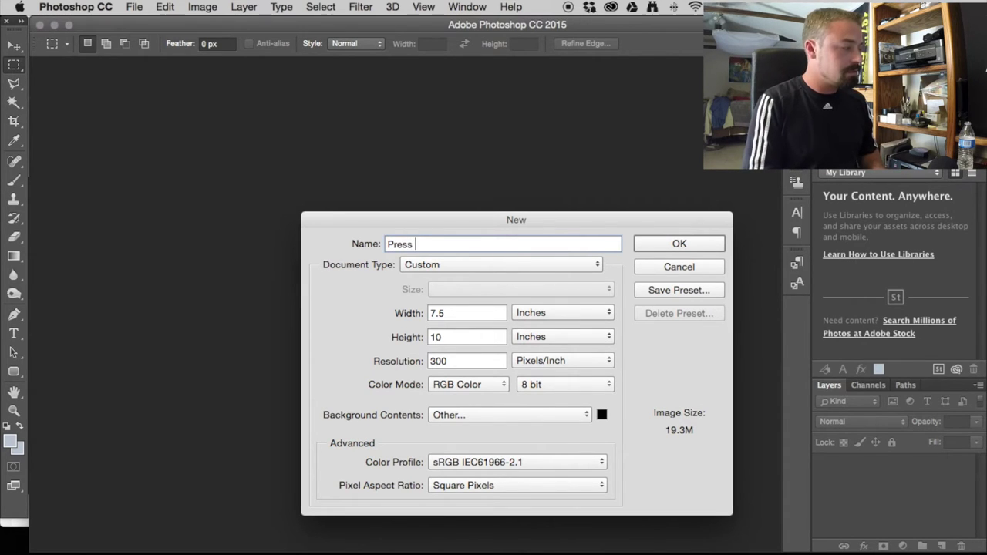
pyautogui.write('Kit')
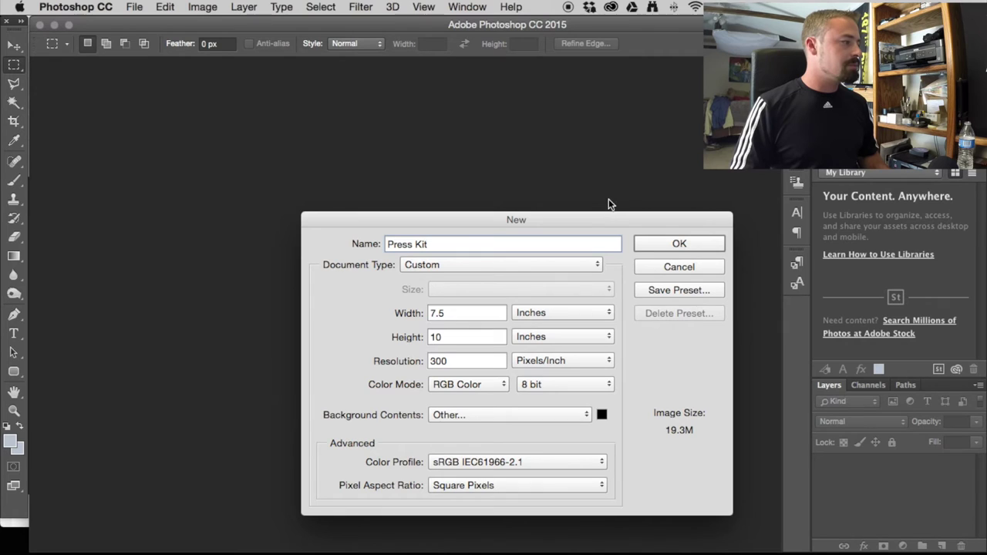
# Save the settings as a document preset named "7.5 in X 10 in" and create the document from it.
pyautogui.click(694, 292)
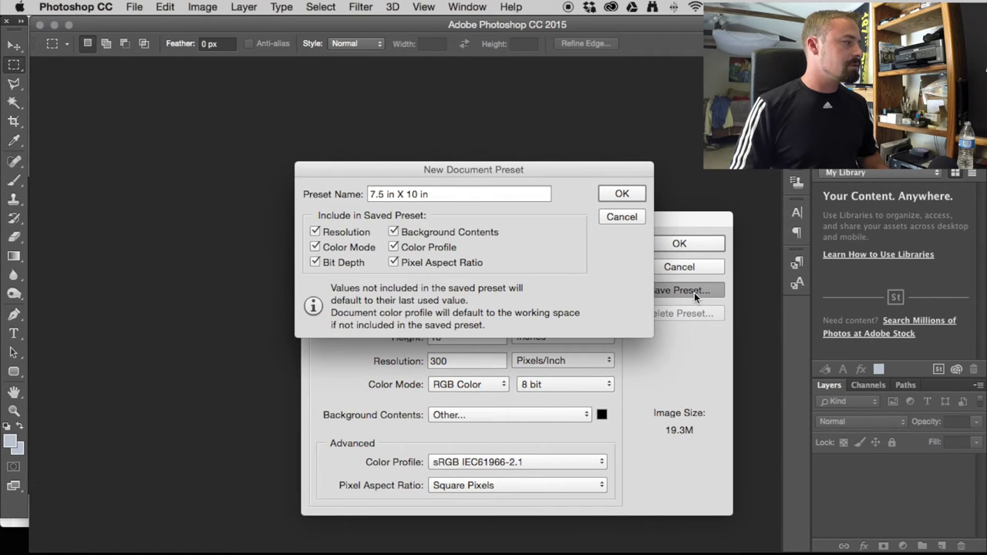
pyautogui.click(621, 194)
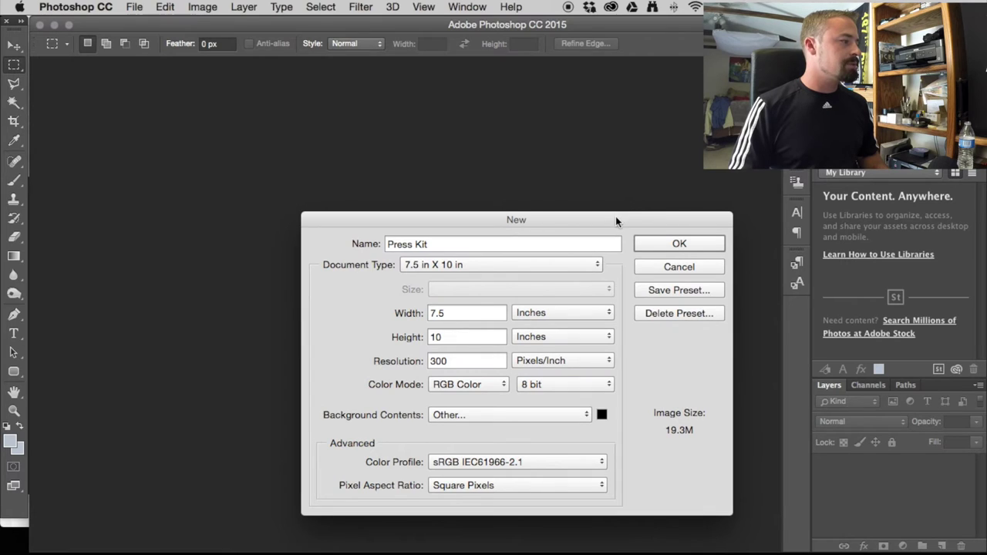
pyautogui.click(596, 266)
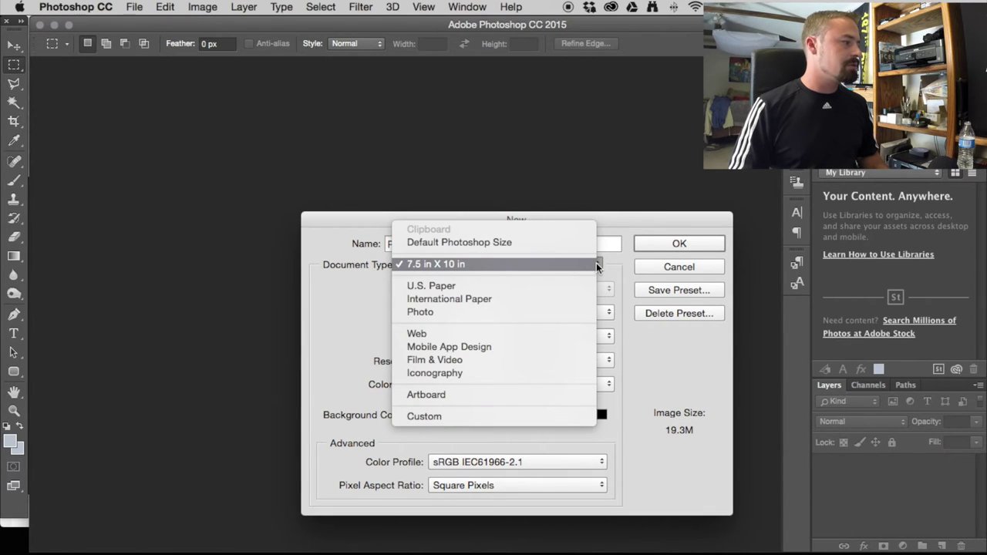
pyautogui.click(635, 219)
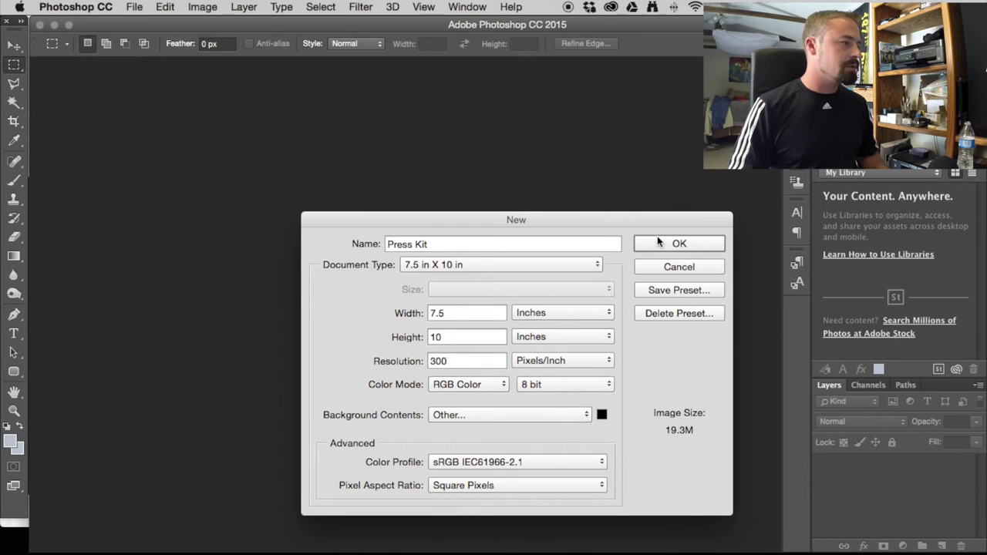
pyautogui.click(658, 242)
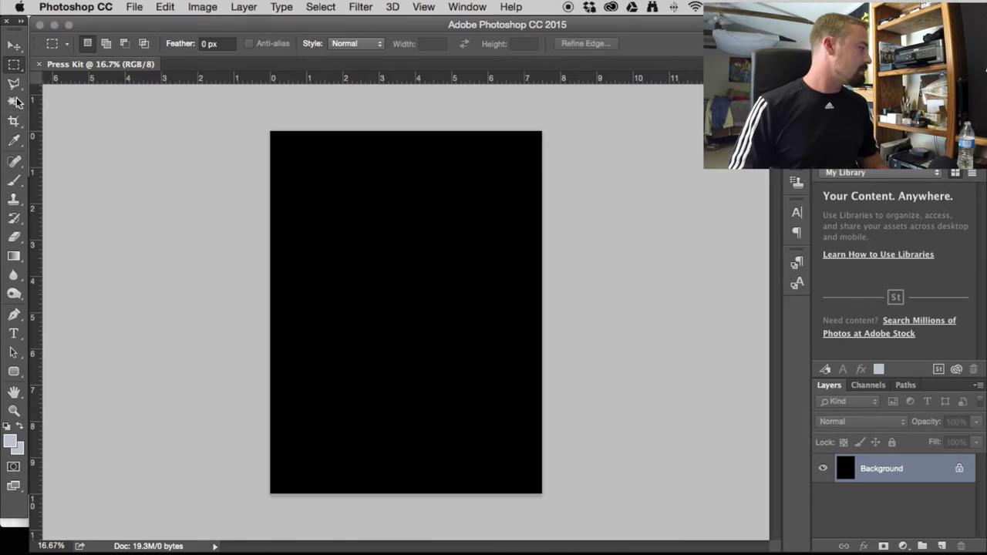
# Activate the Line tool for drawing shapes.
pyautogui.click(12, 318)
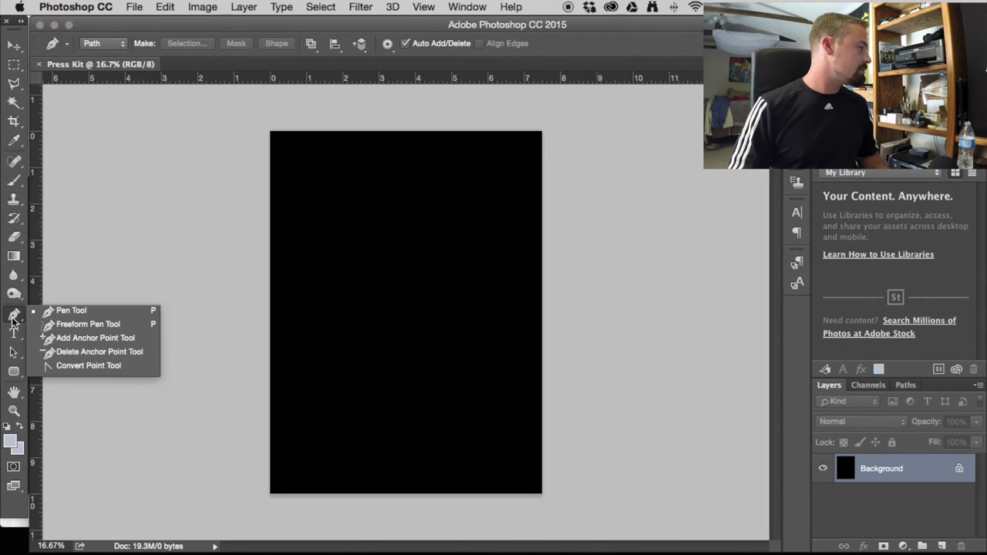
pyautogui.click(14, 335)
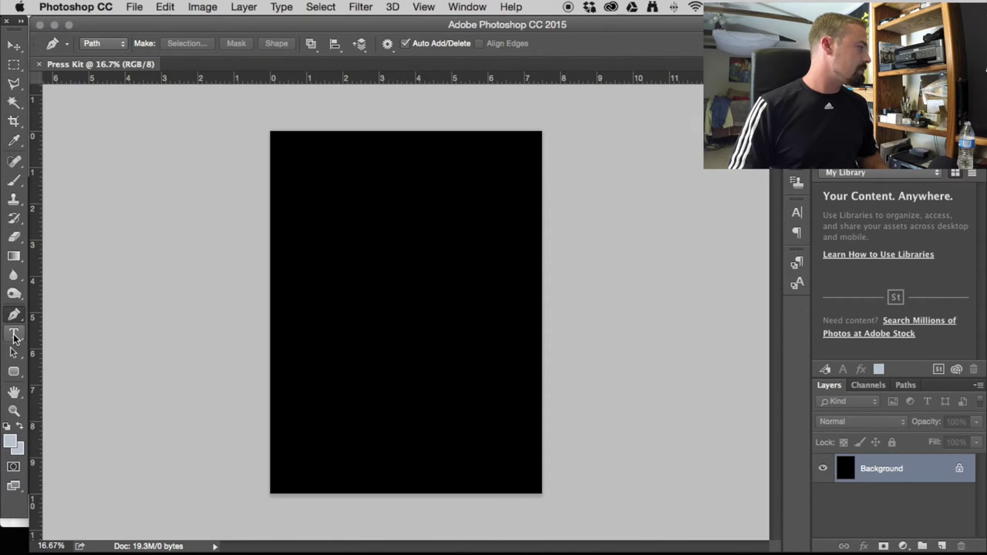
pyautogui.click(15, 410)
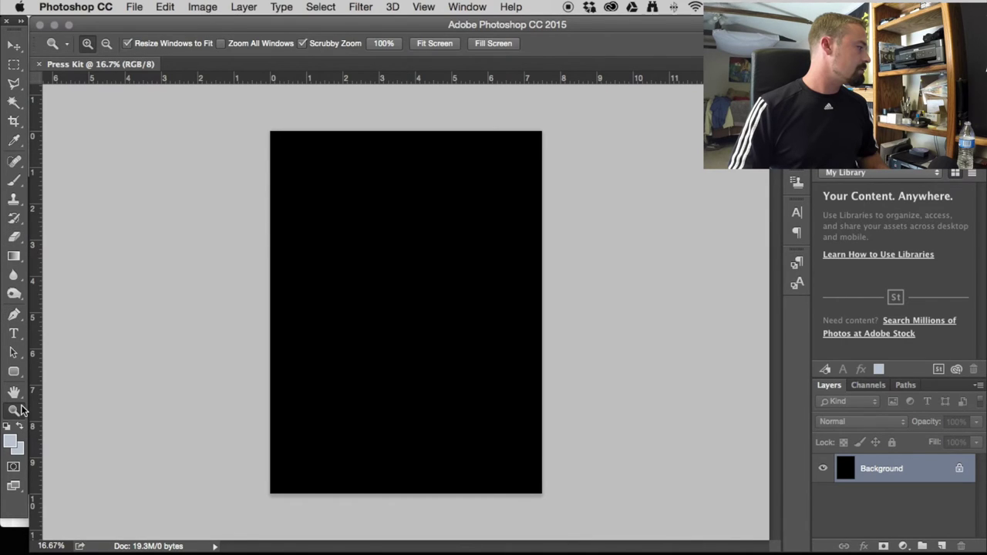
pyautogui.click(14, 392)
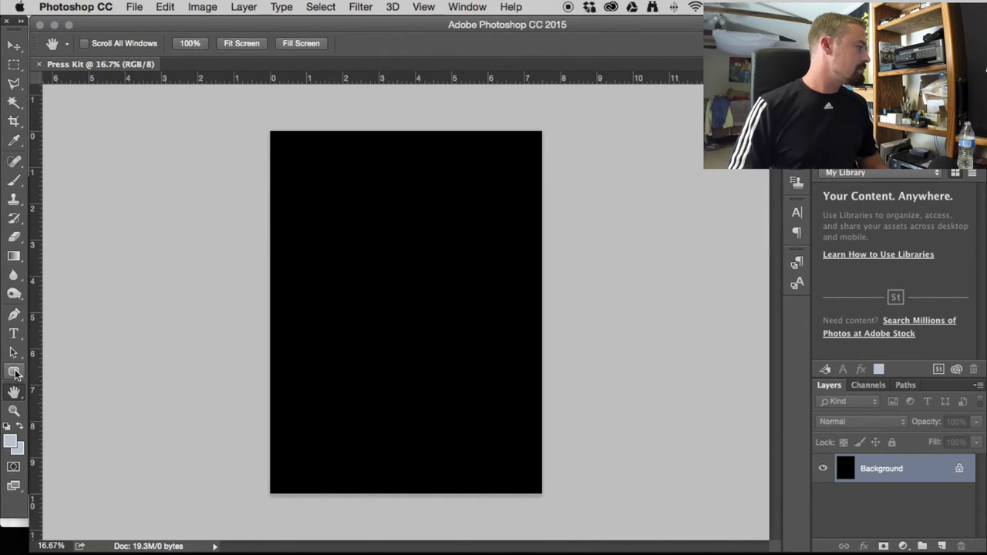
pyautogui.moveTo(15, 373); pyautogui.dragTo(59, 422)
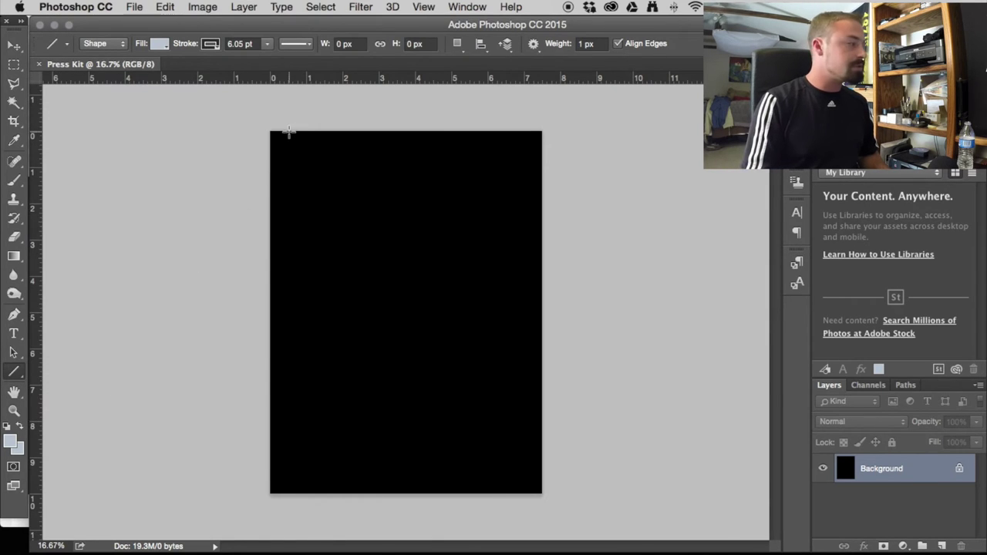
# Set the line shape's fill colour to yellow.
pyautogui.press('super+equal')
pyautogui.press('super+equal')
pyautogui.press('super+equal')
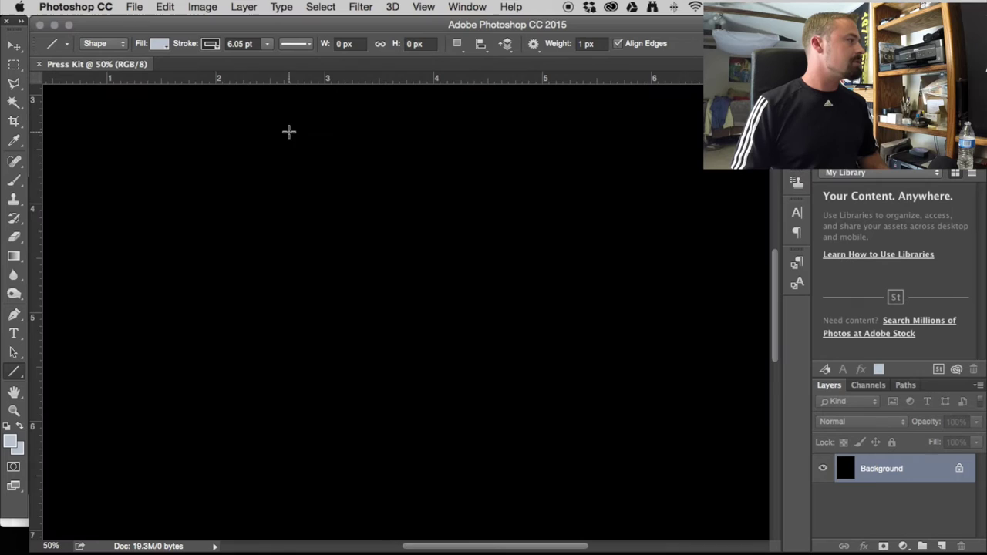
pyautogui.scroll(5, 244, 133)
pyautogui.hscroll(-5, 243, 134)
pyautogui.click(163, 44)
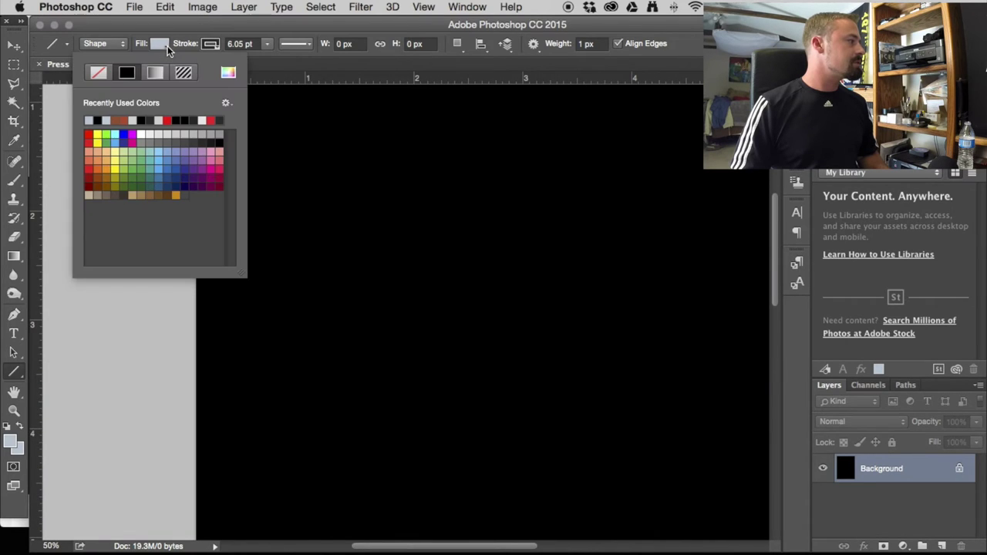
pyautogui.click(222, 169)
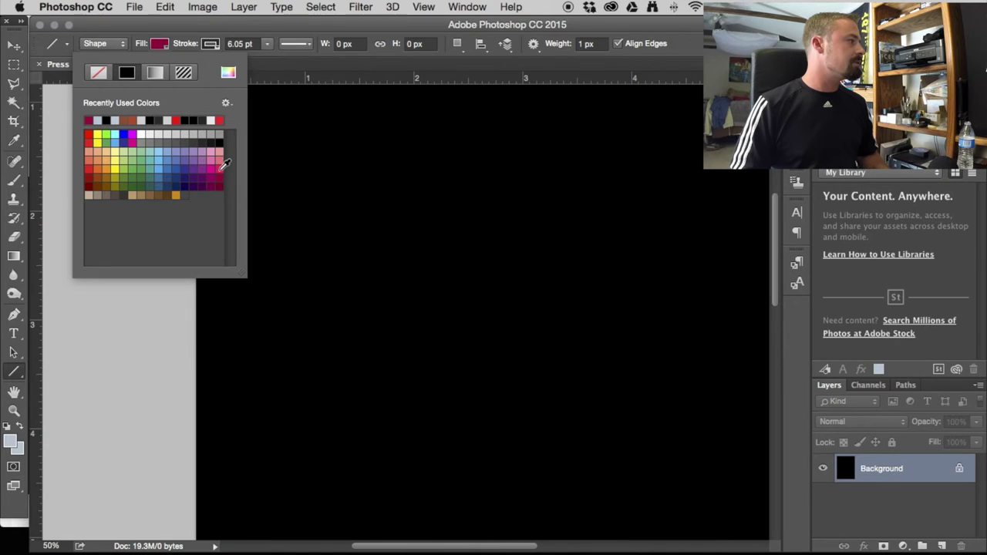
pyautogui.click(220, 173)
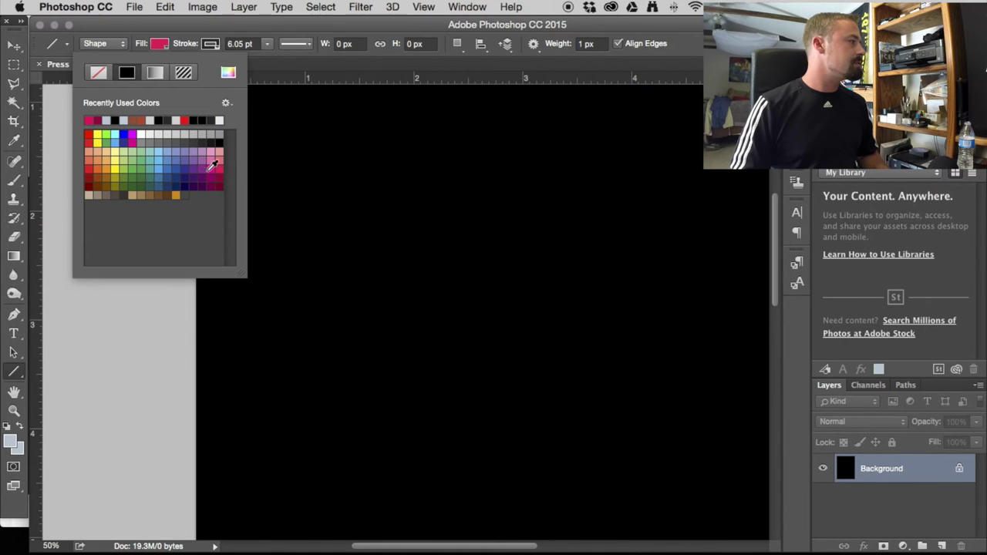
pyautogui.click(98, 136)
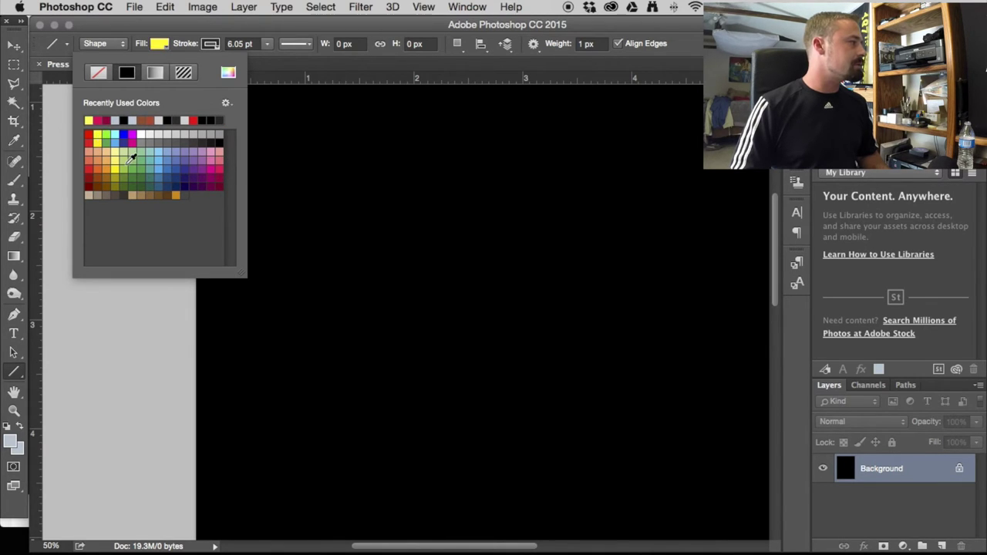
pyautogui.click(258, 71)
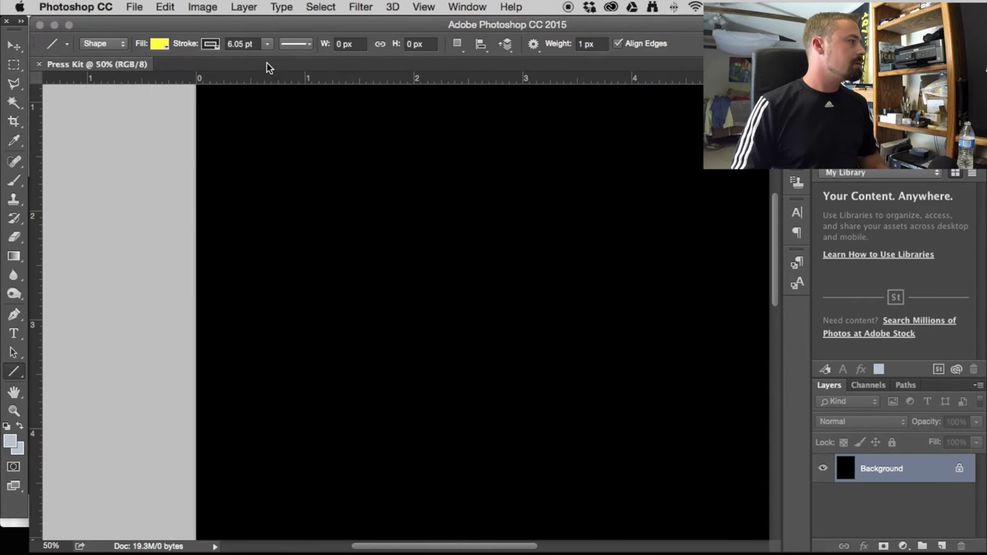
# Draw a vertical line about 3002 px tall near the page's left edge, from the top edge to the bottom edge.
pyautogui.scroll(5, 216, 96)
pyautogui.scroll(-3, 218, 108)
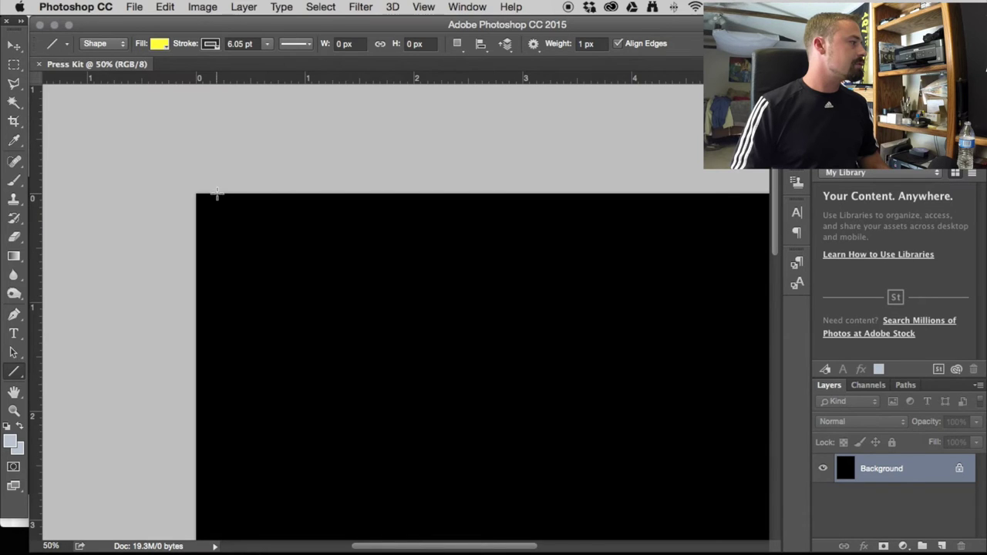
pyautogui.moveTo(217, 194); pyautogui.dragTo(216, 505)
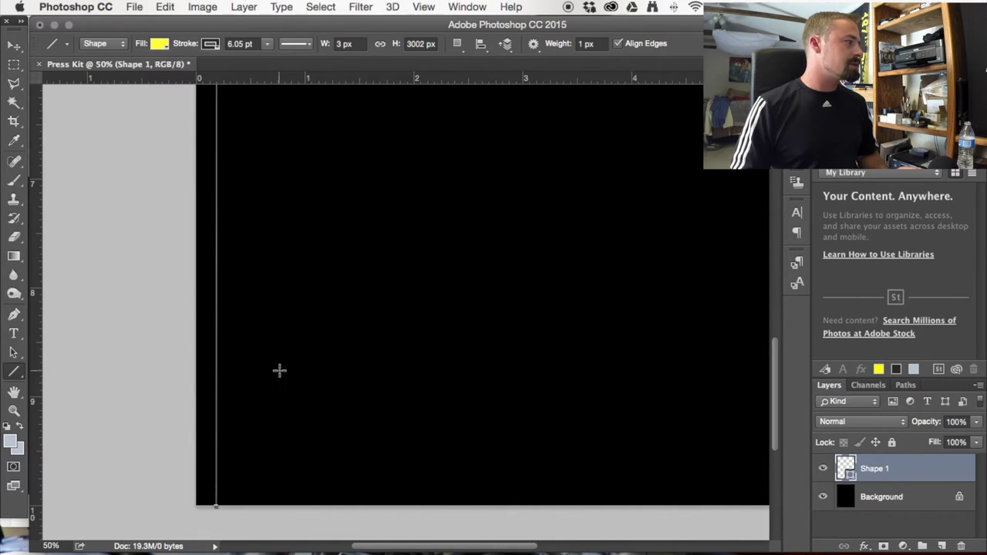
# Toggle the visibility of the Background layer and the line's shape layer off and on to check the drawn line.
pyautogui.scroll(5, 278, 372)
pyautogui.hscroll(3, 277, 374)
pyautogui.hscroll(-5, 278, 374)
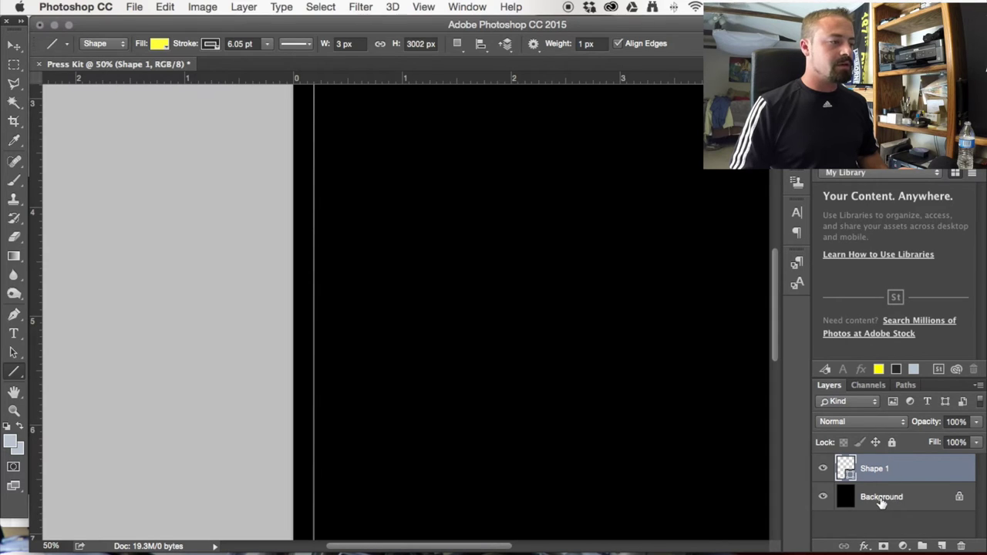
pyautogui.click(823, 498)
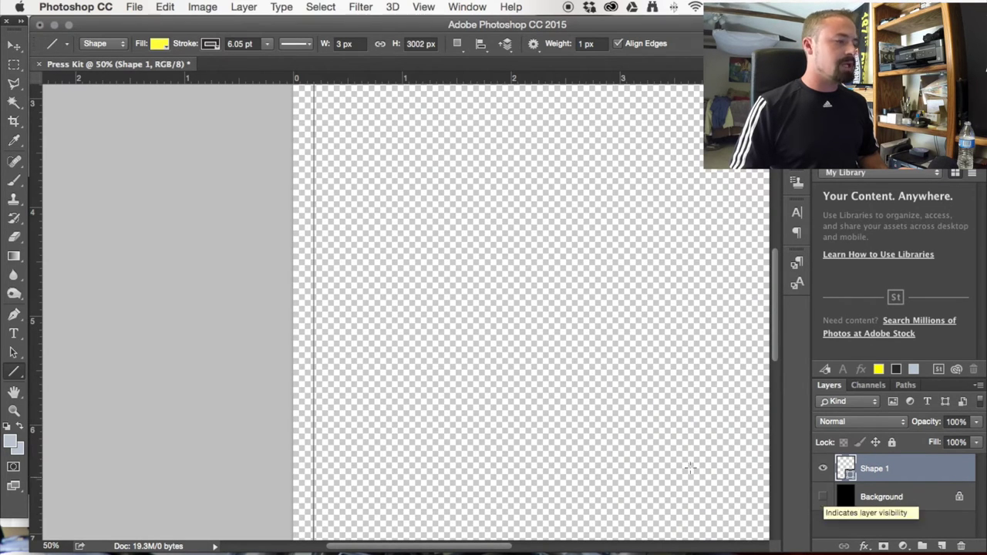
pyautogui.click(823, 496)
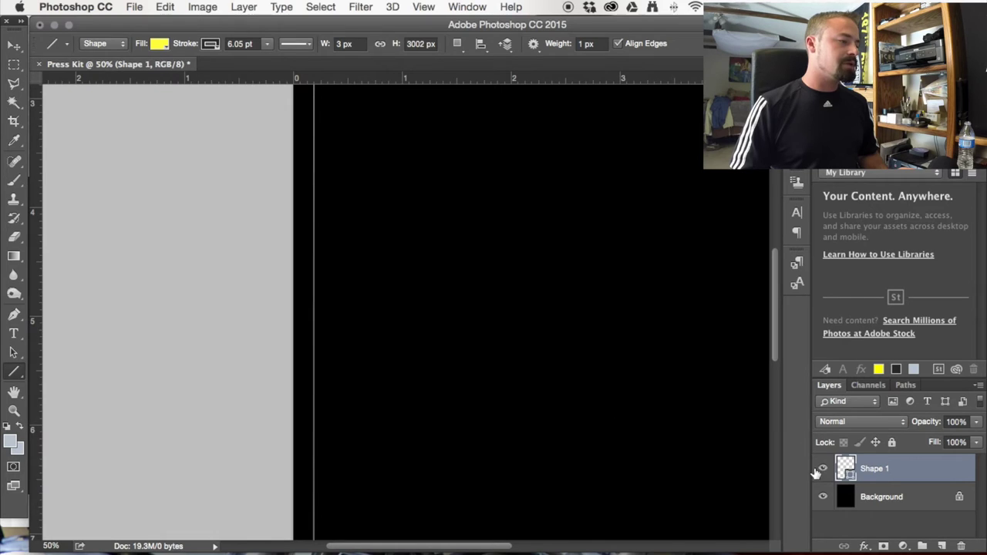
pyautogui.click(823, 471)
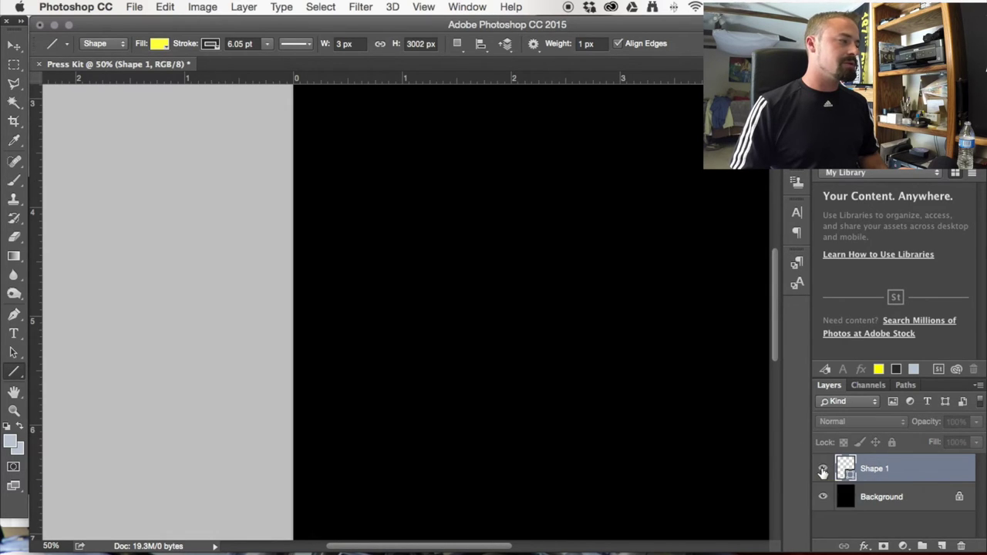
pyautogui.click(823, 470)
pyautogui.click(823, 470)
pyautogui.click(823, 471)
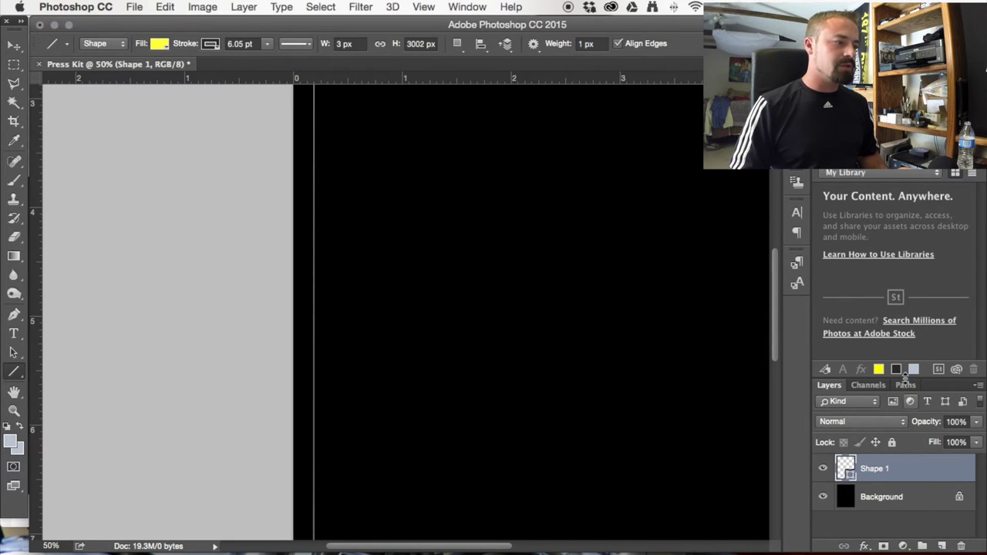
# Enlarge the layer list area and duplicate the line's shape layer as "Guide Line 2" within the Press Kit document.
pyautogui.moveTo(922, 378); pyautogui.dragTo(917, 268)
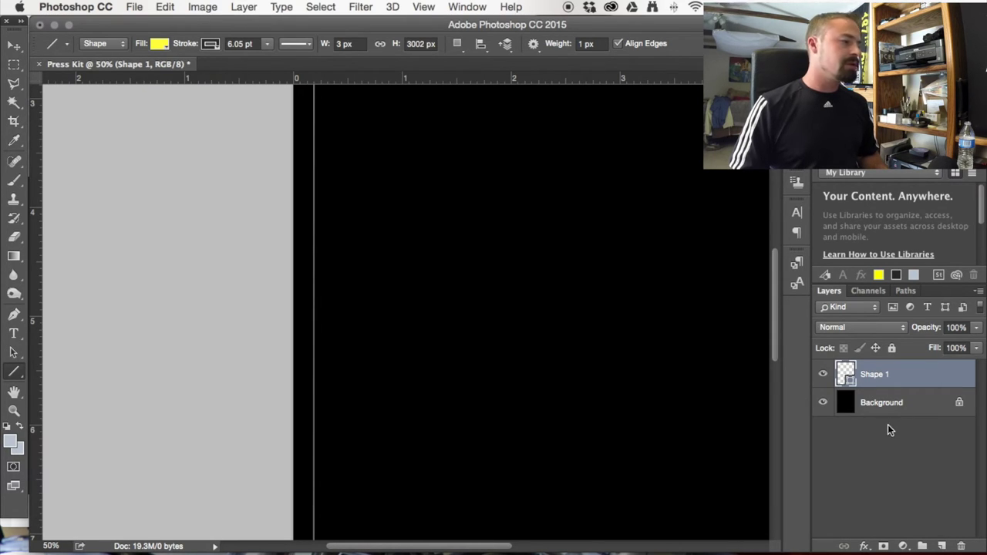
pyautogui.rightClick(864, 373)
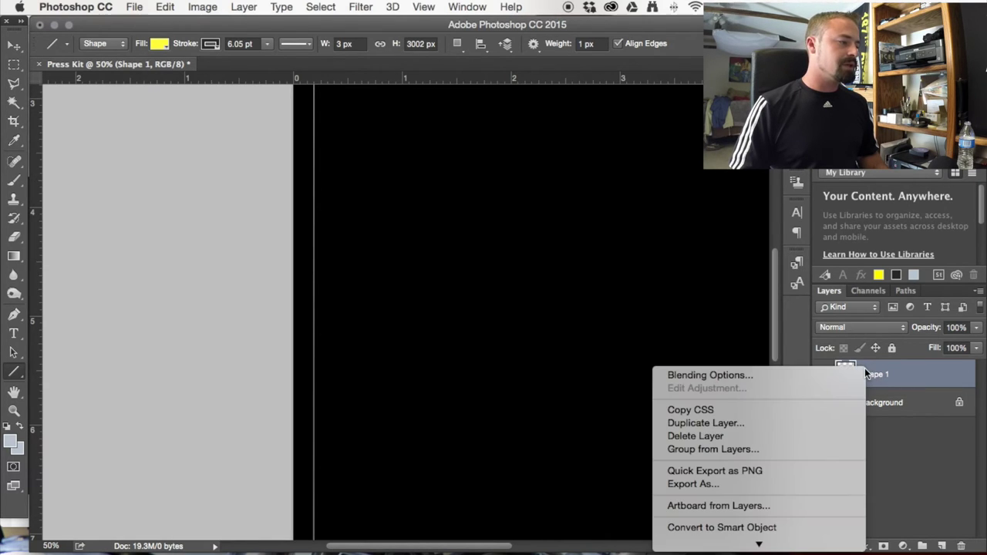
pyautogui.click(818, 425)
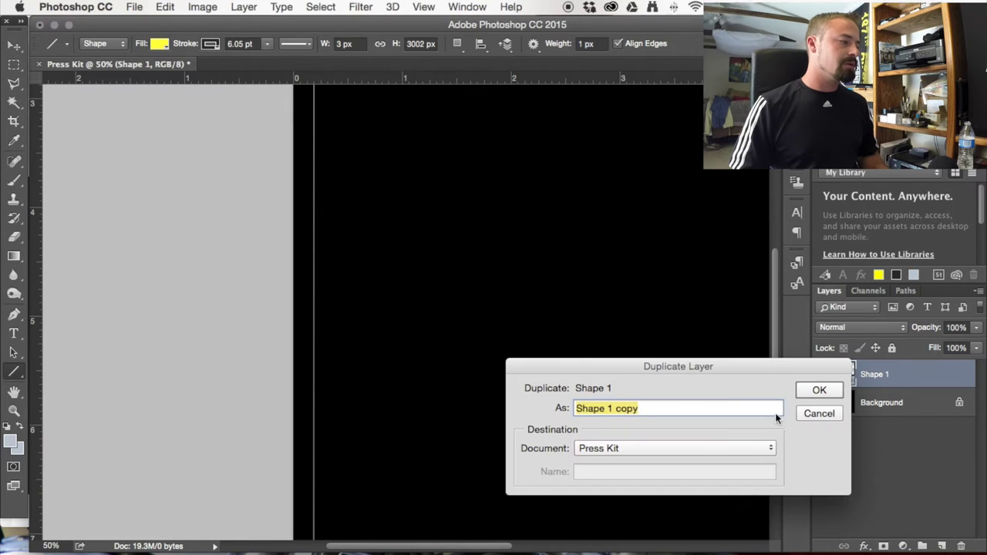
pyautogui.moveTo(638, 408); pyautogui.dragTo(570, 409)
pyautogui.write('Guide')
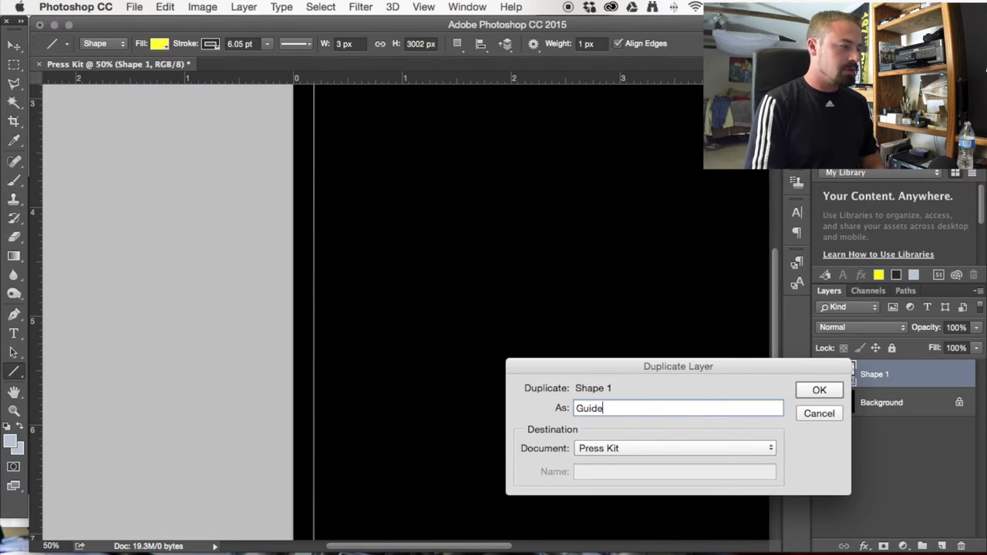
pyautogui.write(' Line 2')
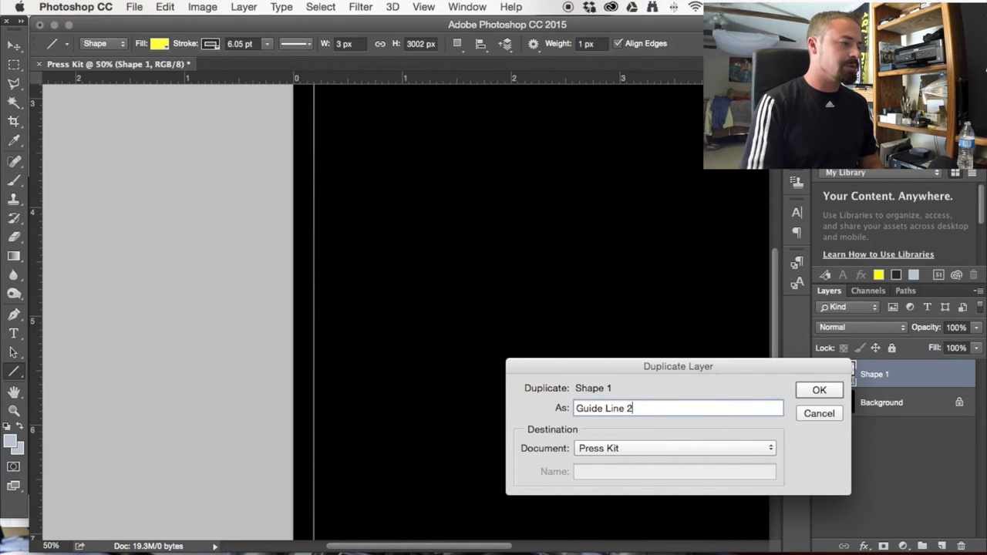
pyautogui.press('Return')
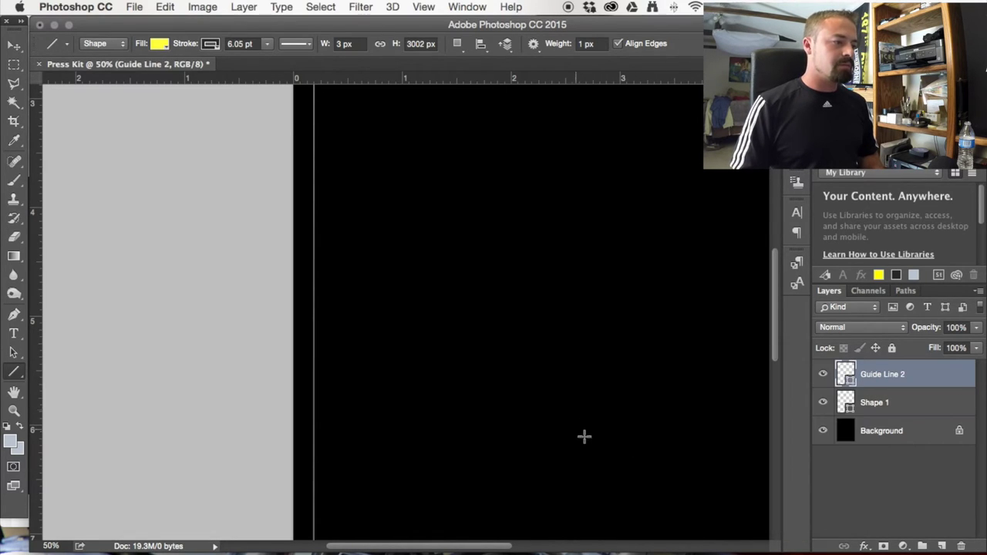
# Rename the original line's shape layer as "Guide Line Left".
pyautogui.click(869, 404)
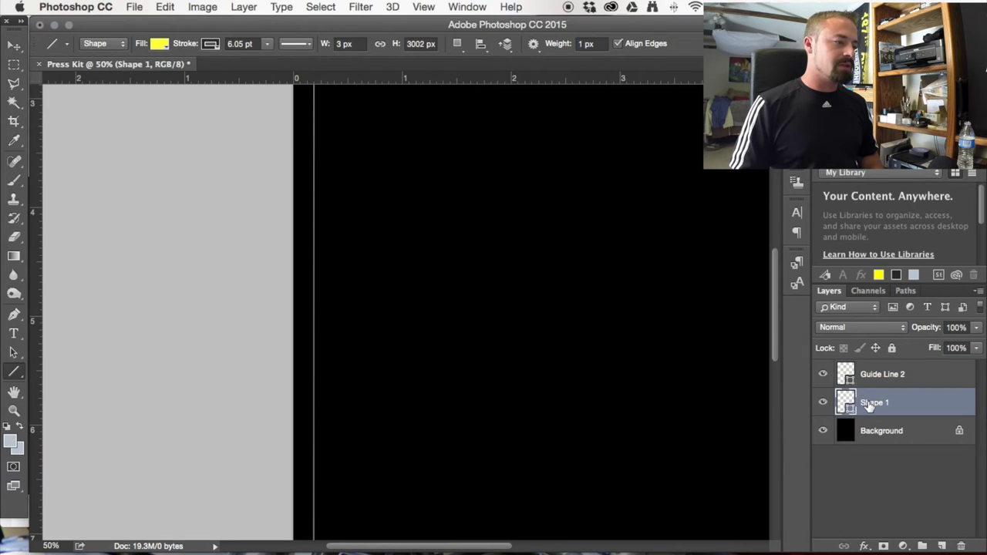
pyautogui.doubleClick(869, 403)
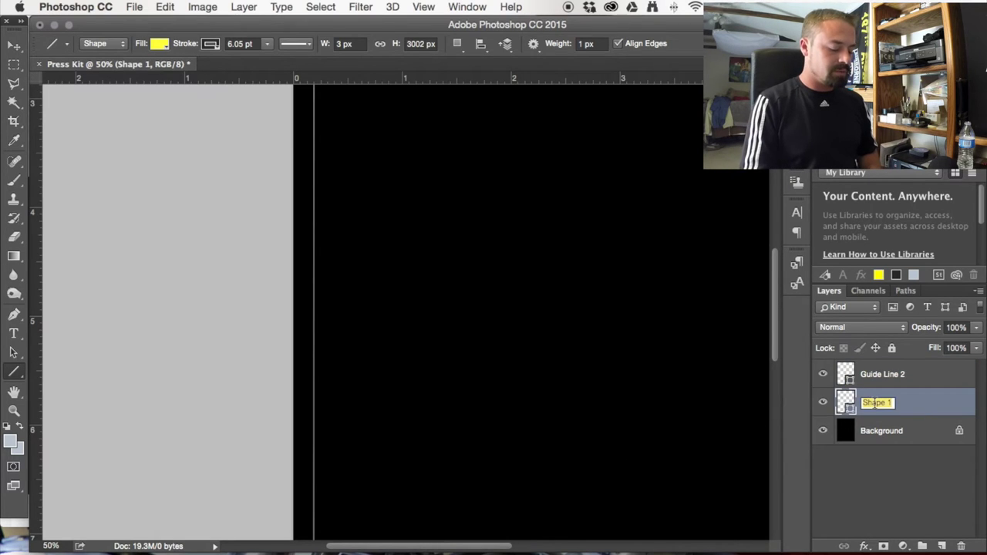
pyautogui.write('Guide')
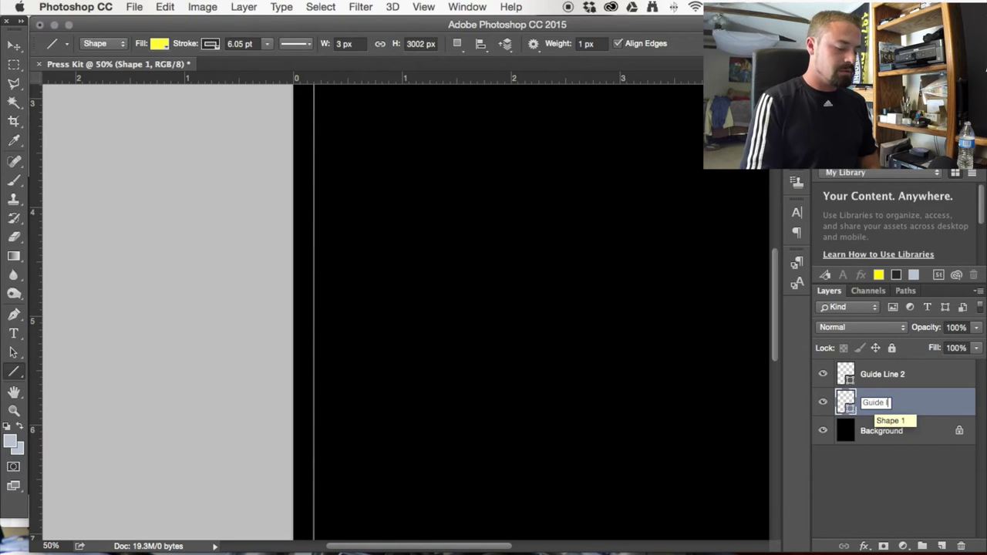
pyautogui.write('Li')
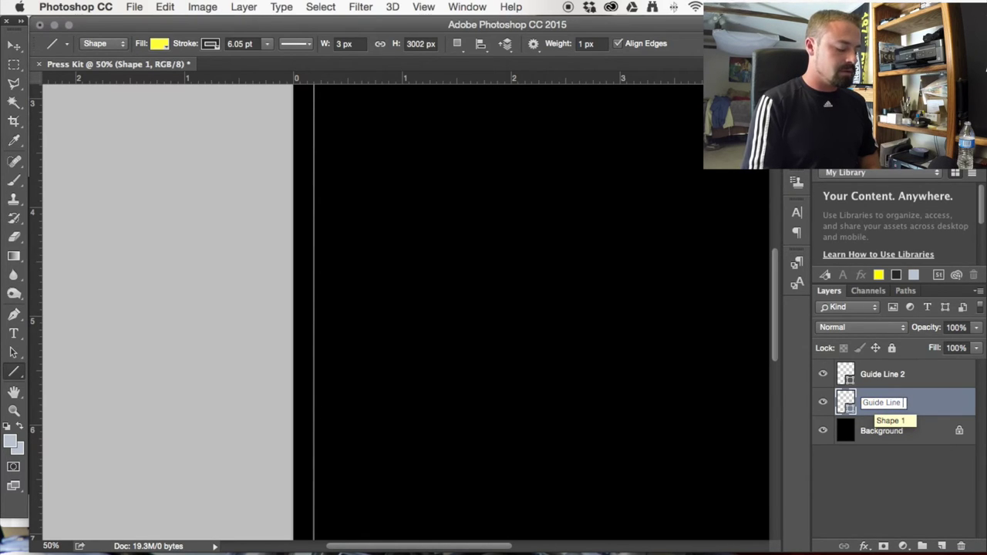
pyautogui.write('ne Left')
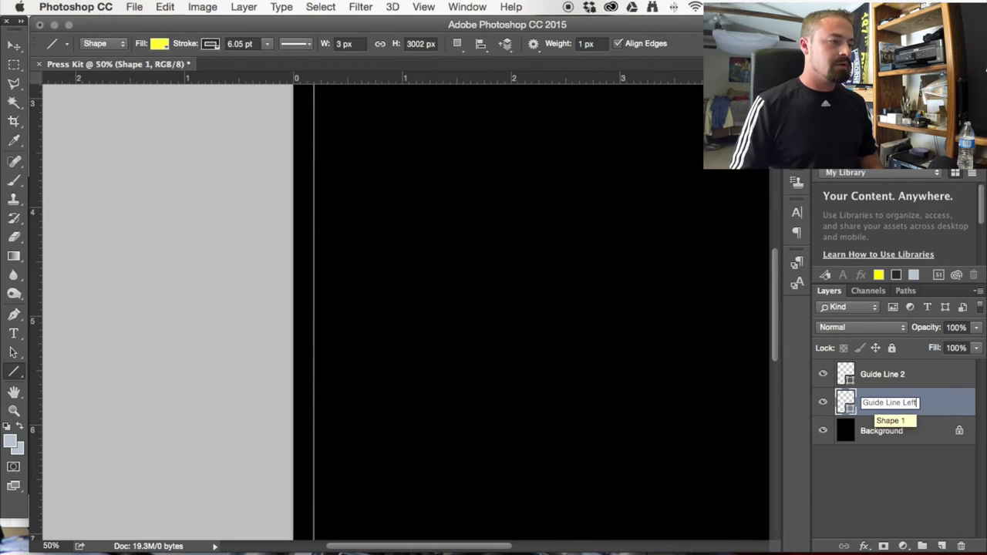
pyautogui.press('Return')
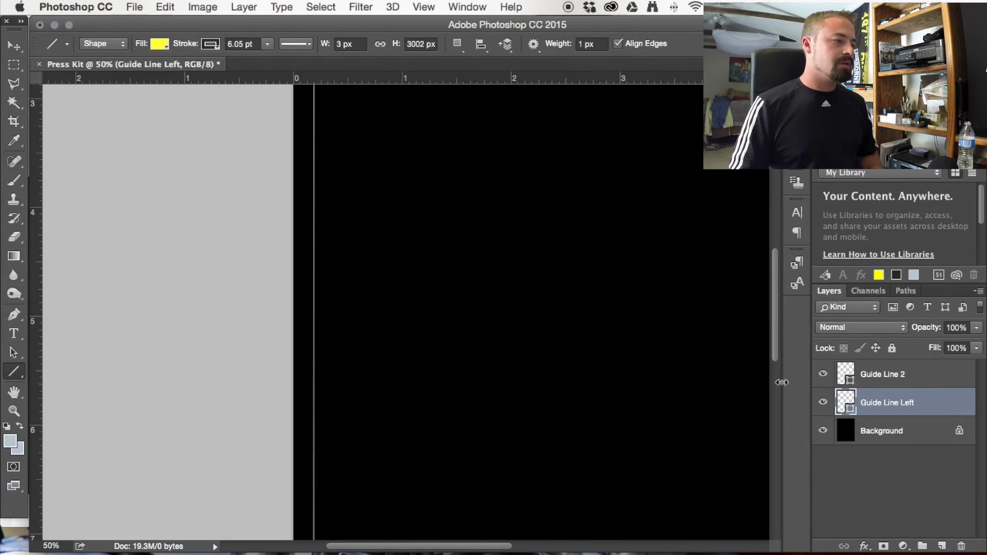
# Move the Guide Line 2 copy across the page to about 7.3 inches, just inside the page's right edge.
pyautogui.click(848, 376)
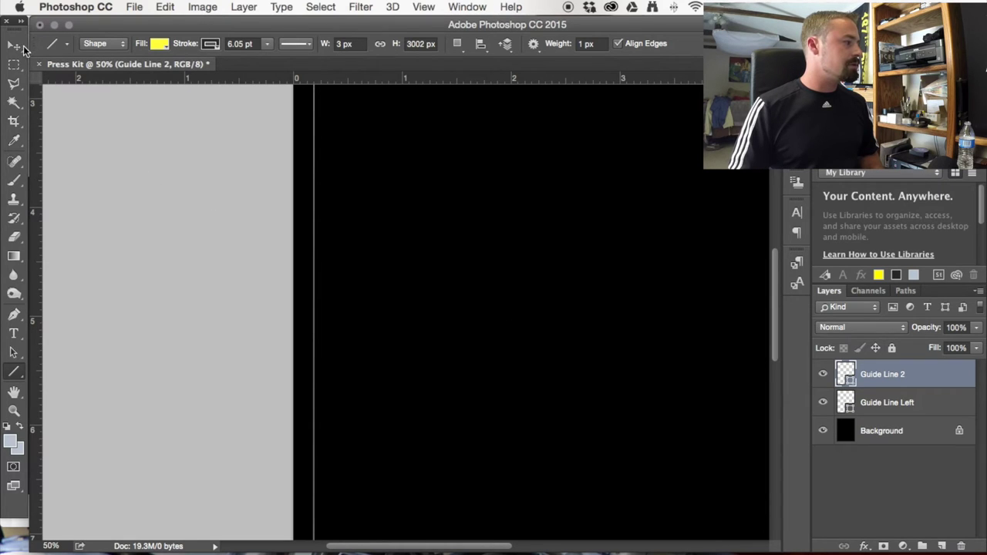
pyautogui.click(15, 45)
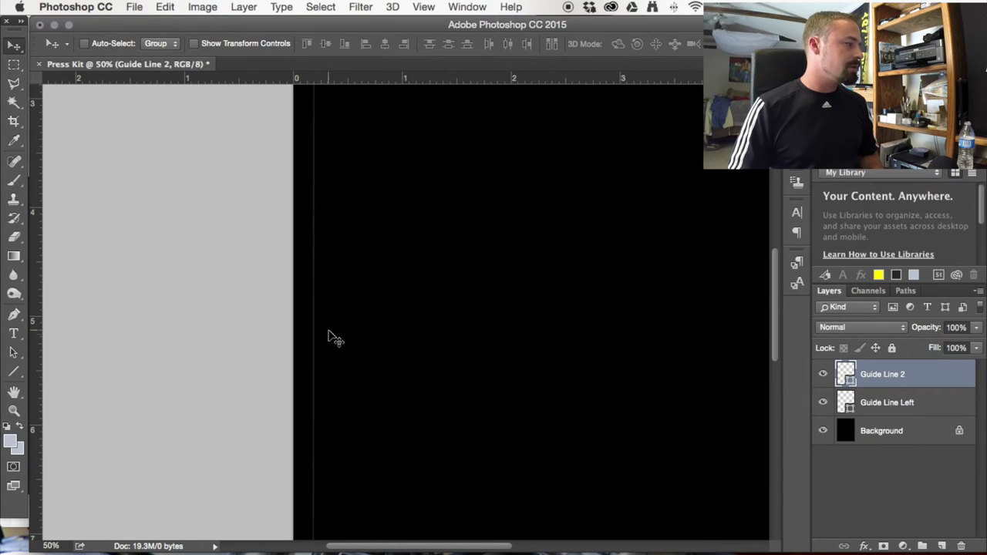
pyautogui.moveTo(317, 346); pyautogui.dragTo(744, 322)
pyautogui.press('super+minus')
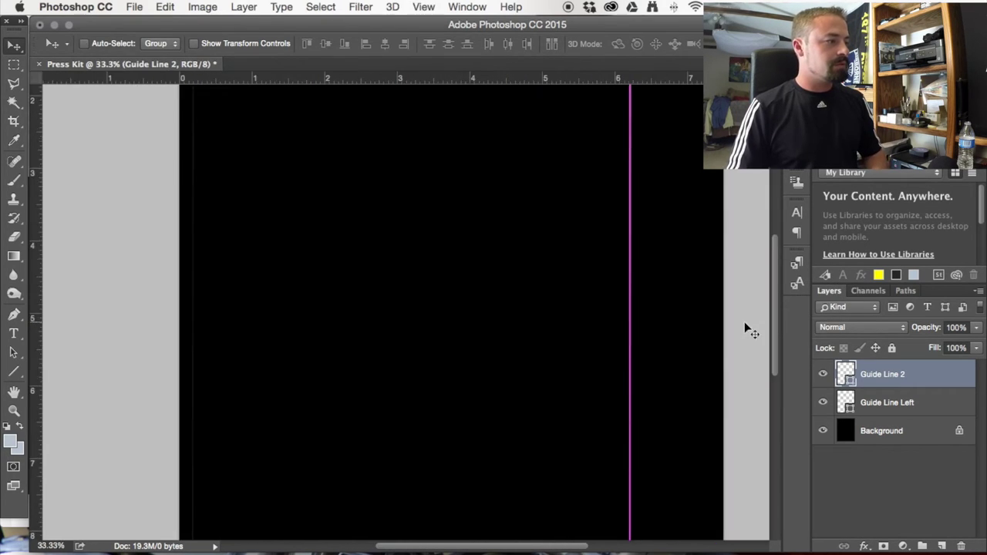
pyautogui.moveTo(635, 289); pyautogui.dragTo(713, 288)
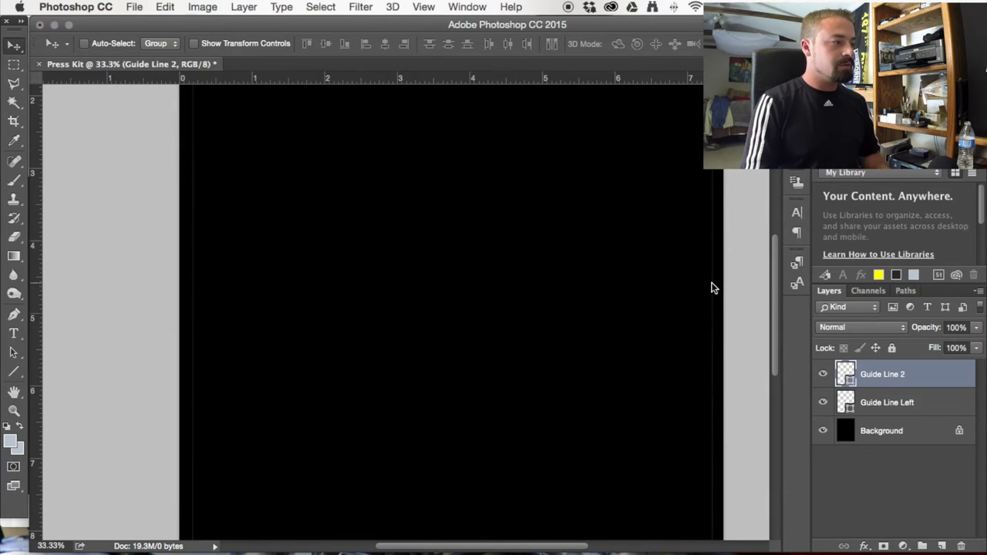
pyautogui.press('super+equal')
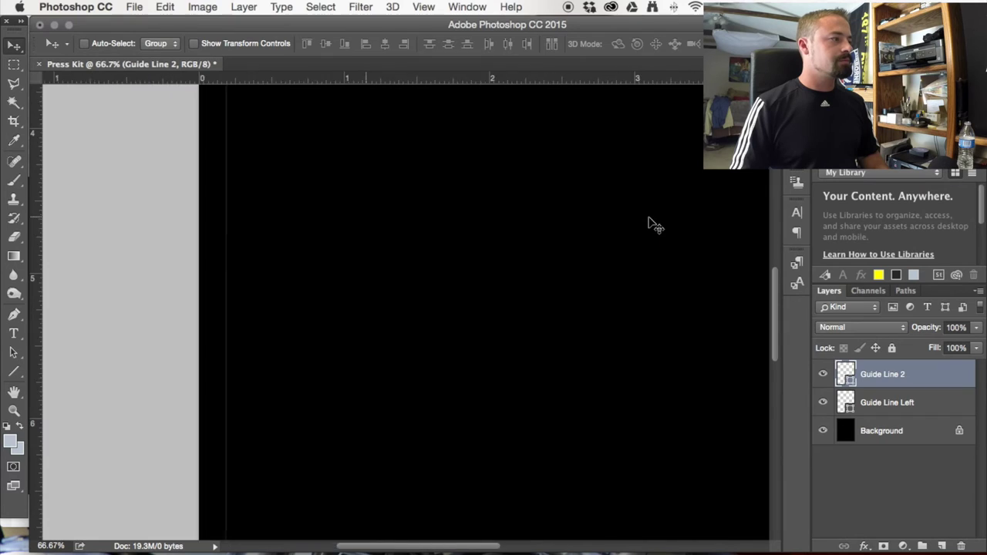
pyautogui.hscroll(10, 648, 224)
pyautogui.scroll(10, 648, 226)
pyautogui.scroll(5, 647, 225)
pyautogui.moveTo(569, 353); pyautogui.dragTo(560, 381)
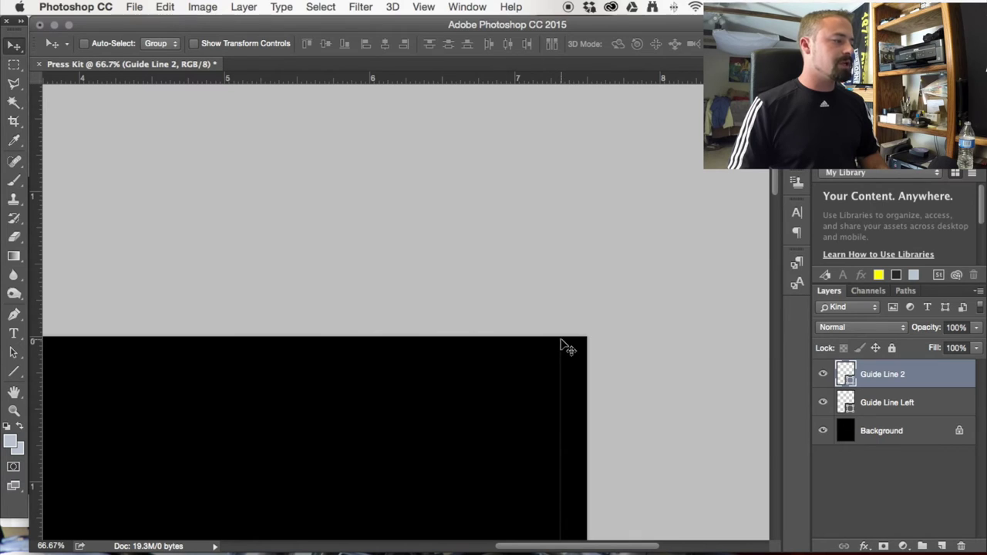
pyautogui.scroll(-2, 562, 336)
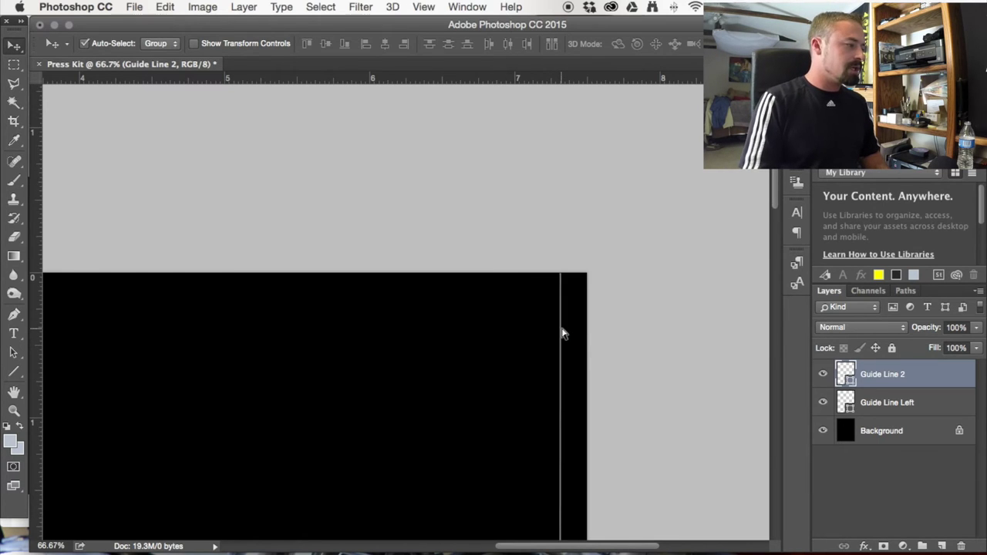
pyautogui.press('super+minus')
pyautogui.press('super+minus')
pyautogui.press('super+minus')
pyautogui.press('super+minus')
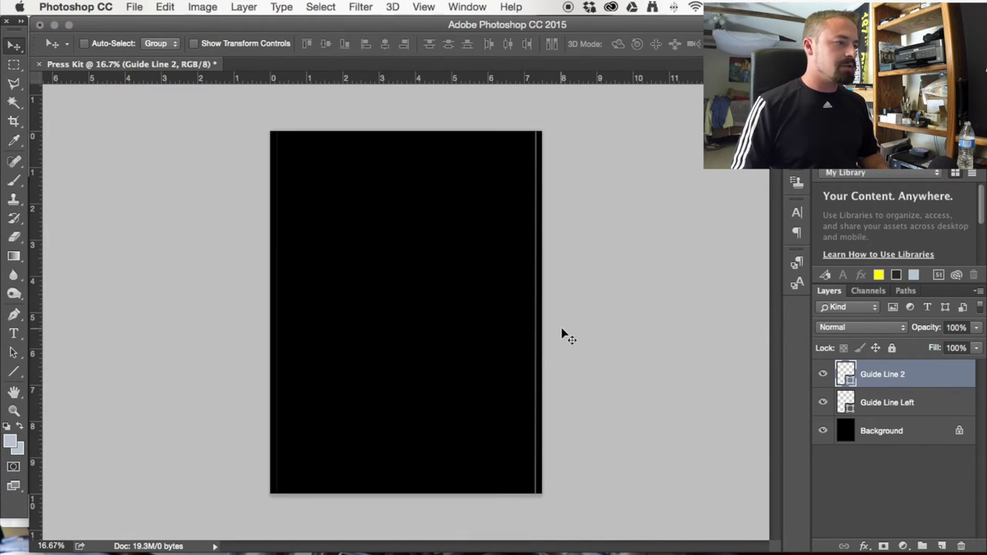
# Rename the Guide Line 2 layer as "Guide Line Right".
pyautogui.doubleClick(886, 376)
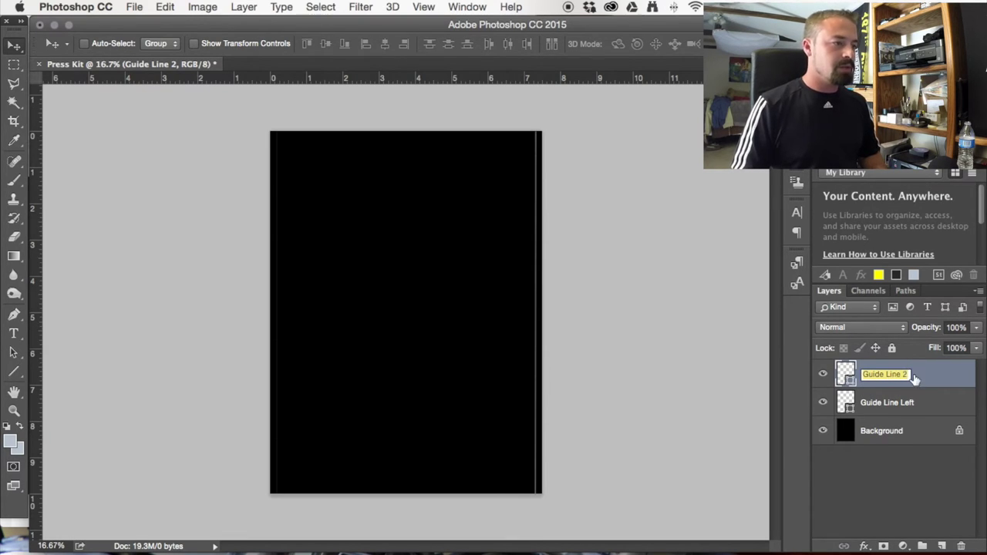
pyautogui.press('Right')
pyautogui.write('Right')
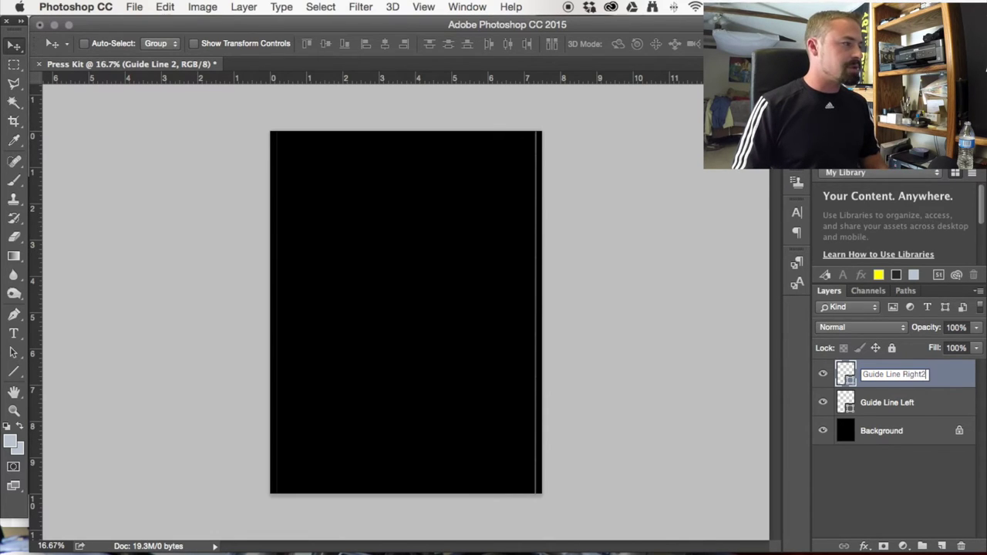
pyautogui.press('Return')
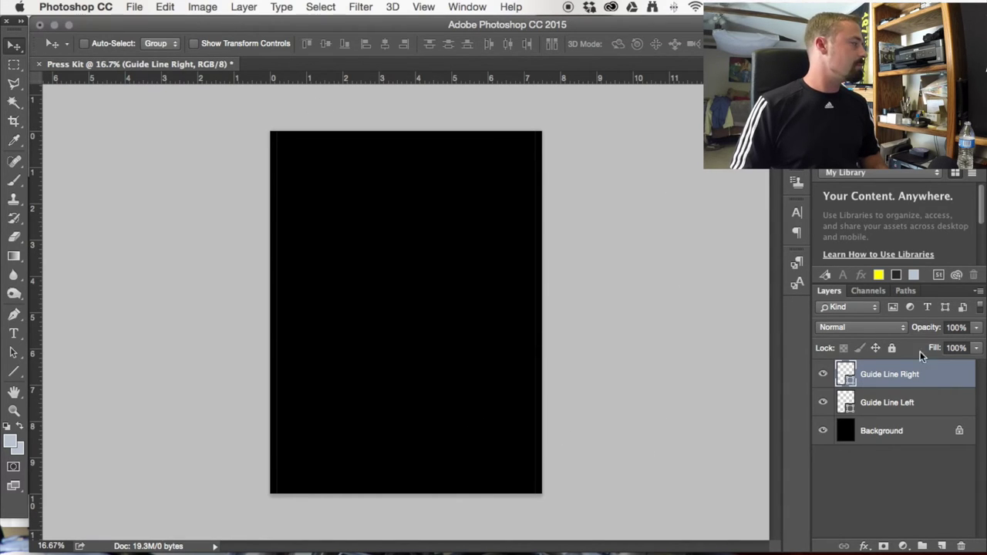
# Set the stroke width of the Guide Line Right shape to 59.38 pt and compare it with Guide Line Left.
pyautogui.click(14, 371)
pyautogui.click(264, 45)
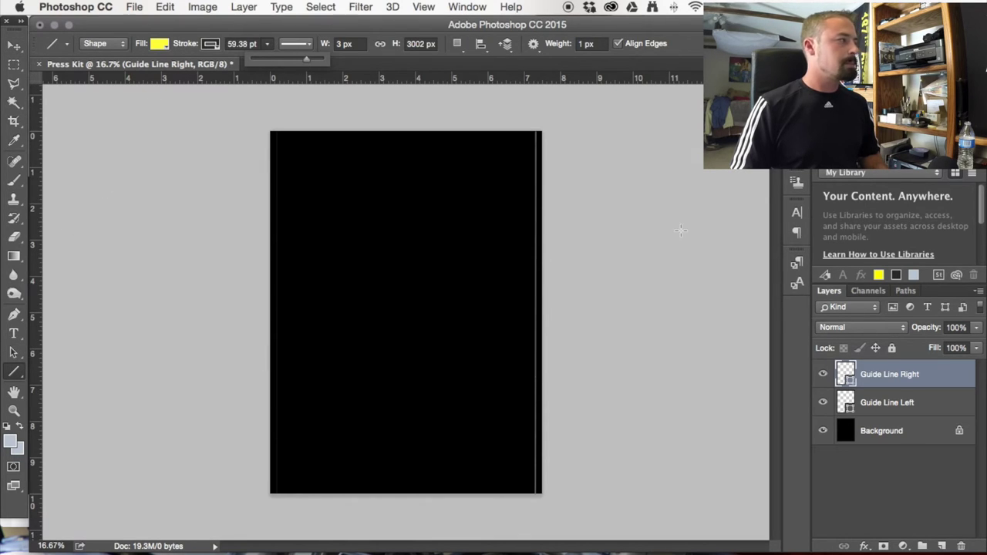
pyautogui.click(863, 401)
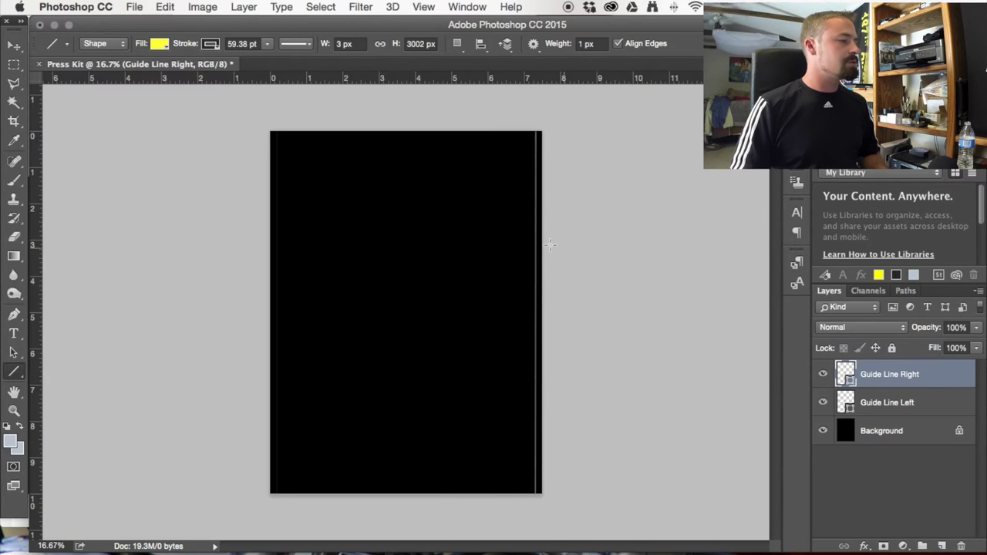
pyautogui.click(913, 402)
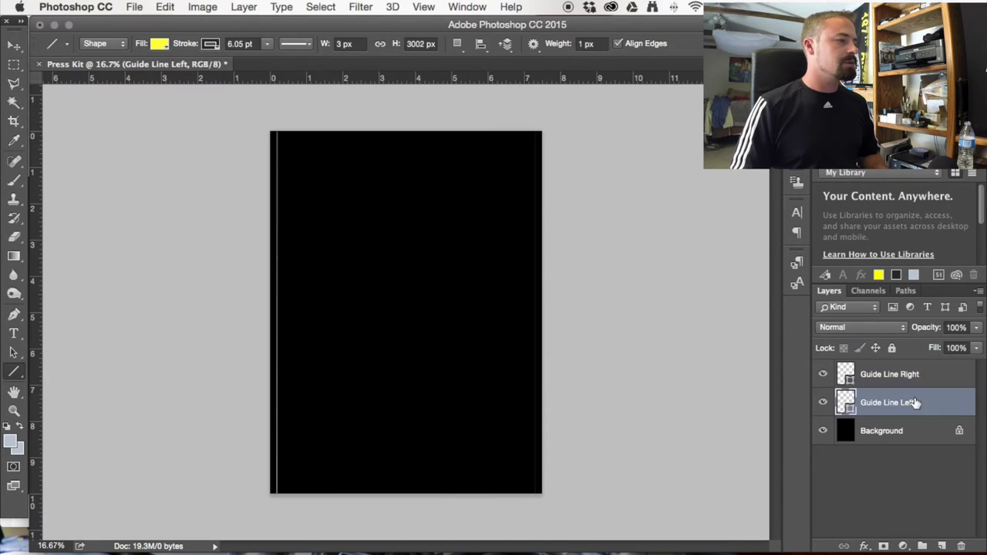
pyautogui.click(913, 378)
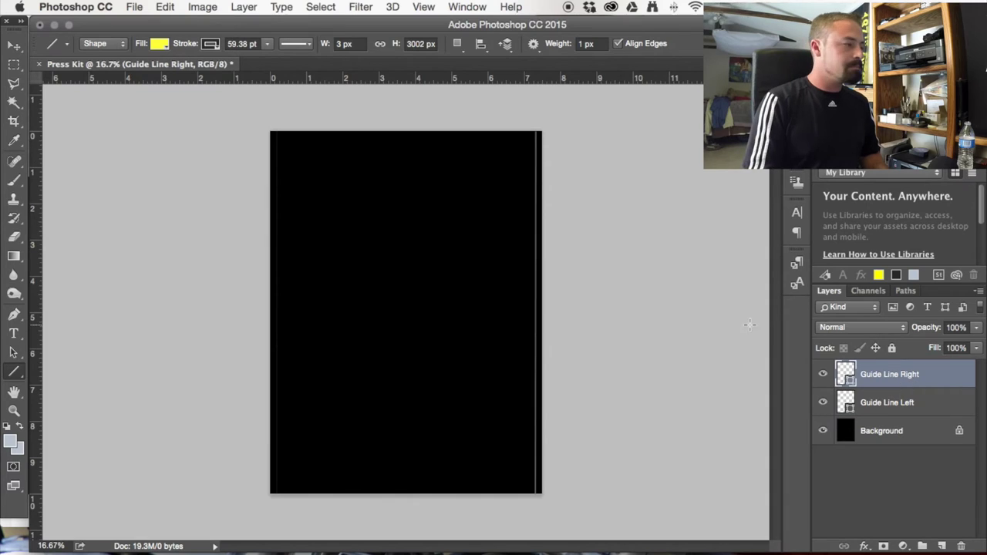
# Draw a diagonal line about 132 px wide and 299 px high near the page's top-left corner.
pyautogui.scroll(3, 579, 216)
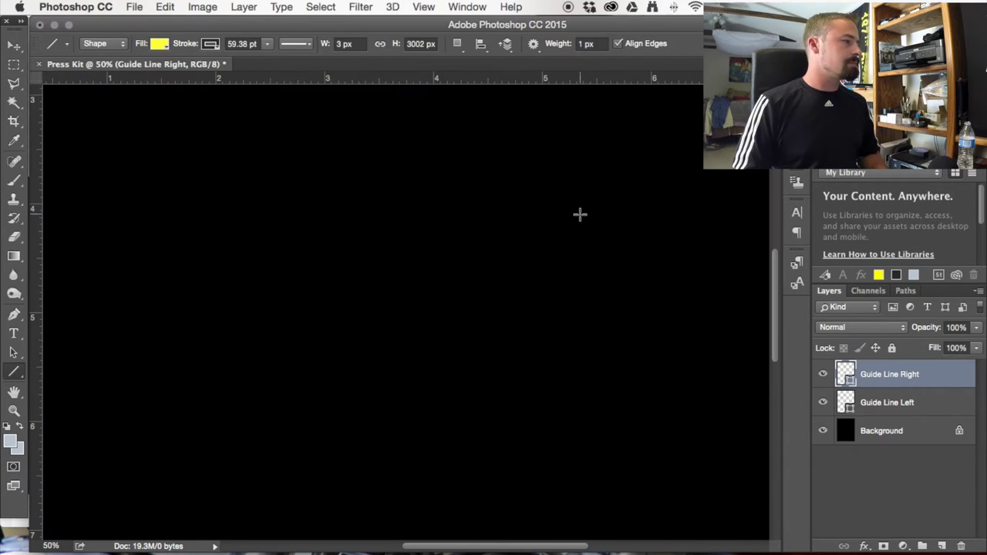
pyautogui.scroll(-2, 392, 215)
pyautogui.hscroll(5, 391, 215)
pyautogui.scroll(5, 382, 204)
pyautogui.scroll(1, 382, 204)
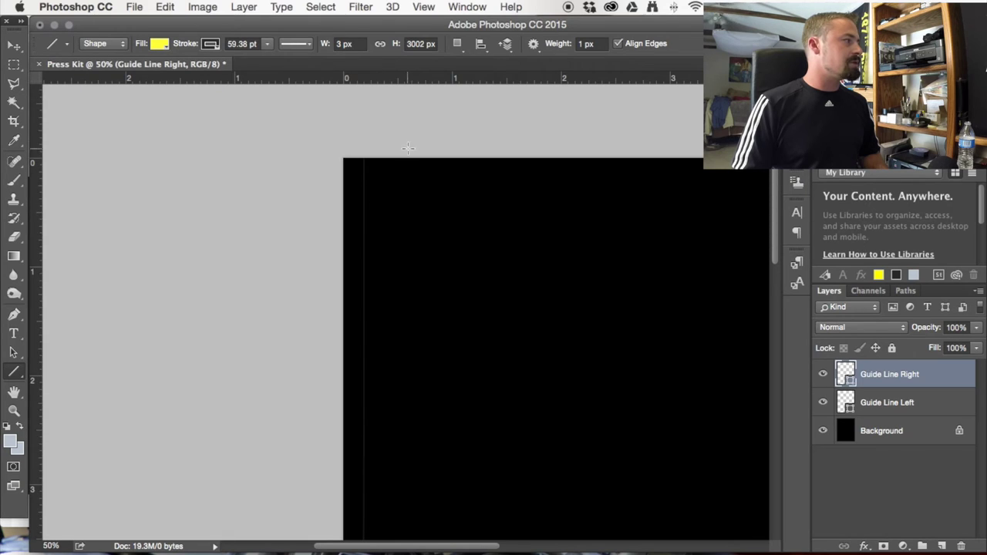
pyautogui.moveTo(441, 161); pyautogui.dragTo(489, 270)
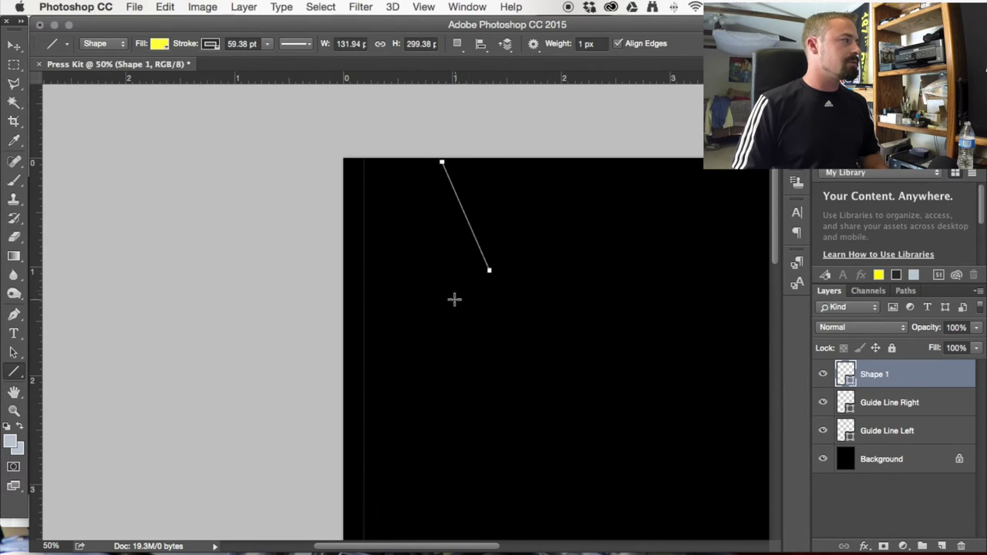
# Try a thicker line: set the stroke width to 204.87 pt and draw a diagonal about 252 px wide and 286 px high across the first.
pyautogui.click(265, 45)
pyautogui.moveTo(263, 61); pyautogui.dragTo(293, 60)
pyautogui.moveTo(532, 200); pyautogui.dragTo(443, 302)
pyautogui.scroll(1, 476, 304)
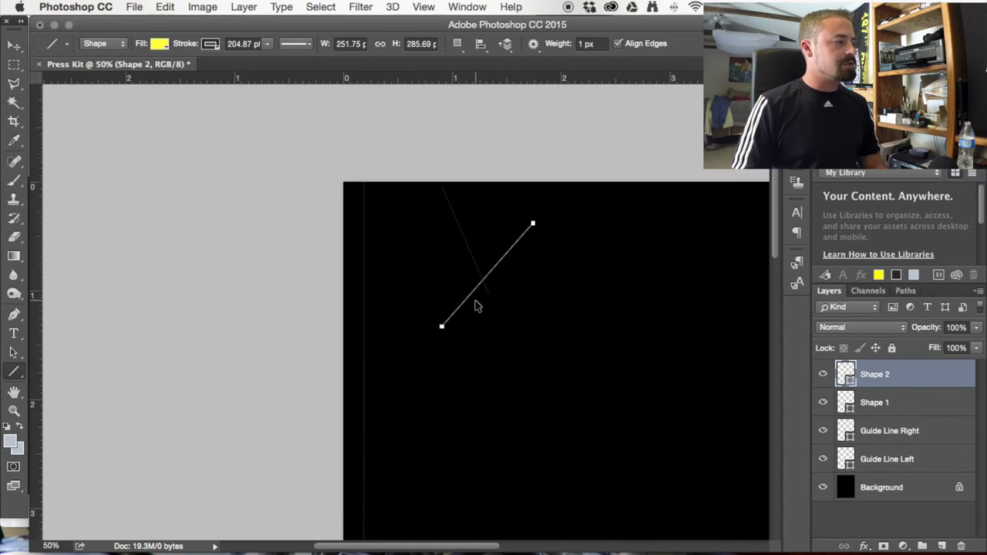
# Undo the second diagonal line, the stroke width change and the first diagonal line.
pyautogui.press('super+z')
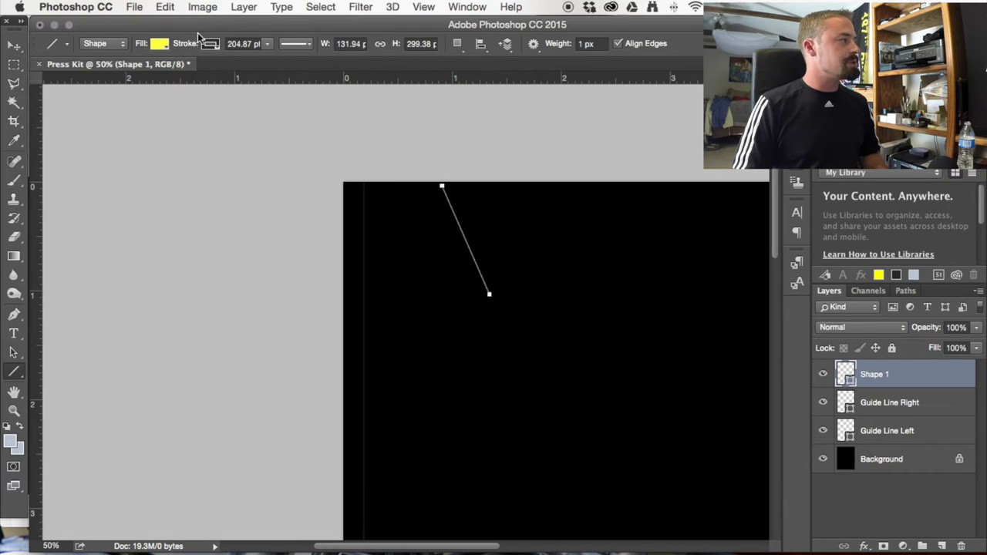
pyautogui.click(168, 7)
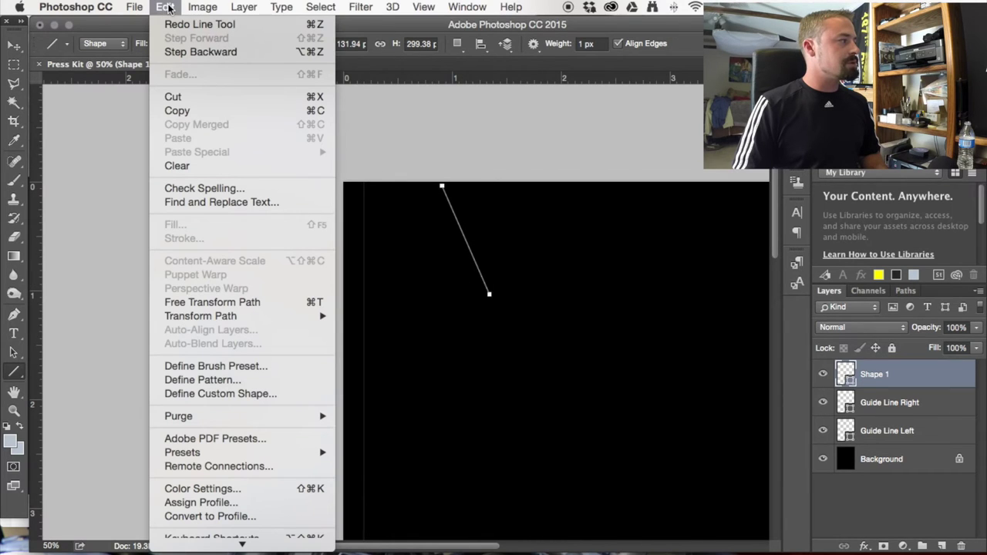
pyautogui.click(176, 52)
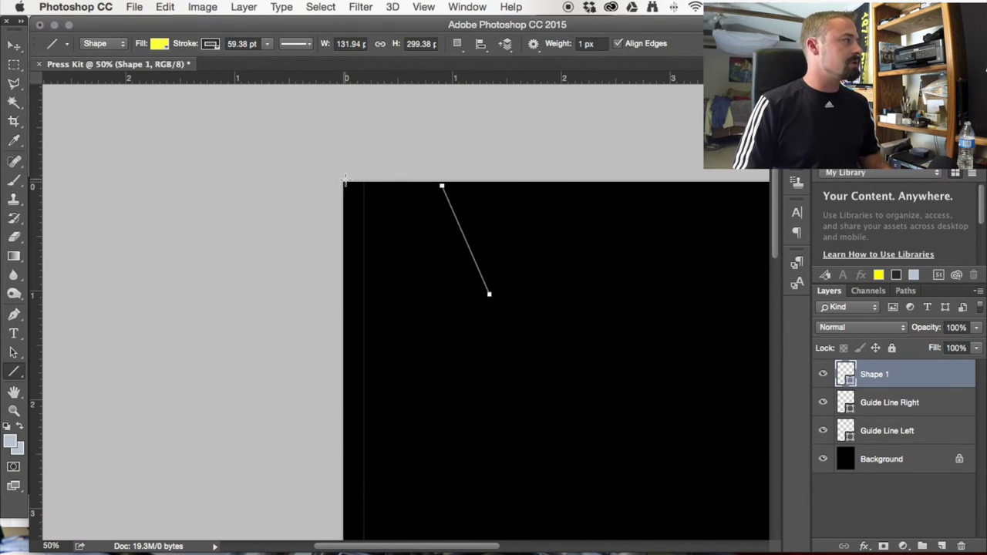
pyautogui.click(168, 7)
pyautogui.click(166, 49)
# Inspect the black page at 25% zoom, checking the left and right margin guide lines along its height.
pyautogui.hscroll(5, 350, 183)
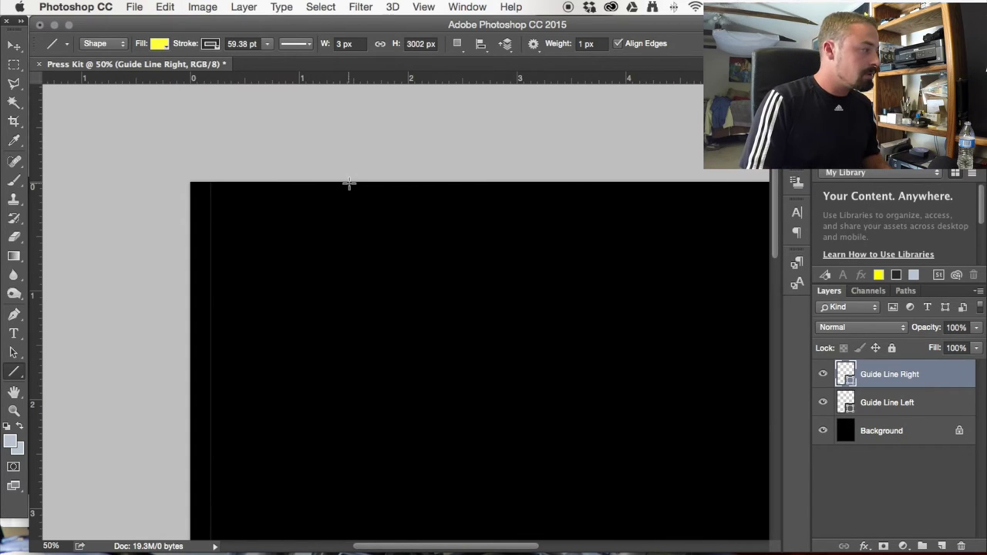
pyautogui.press('super+minus')
pyautogui.press('super+minus')
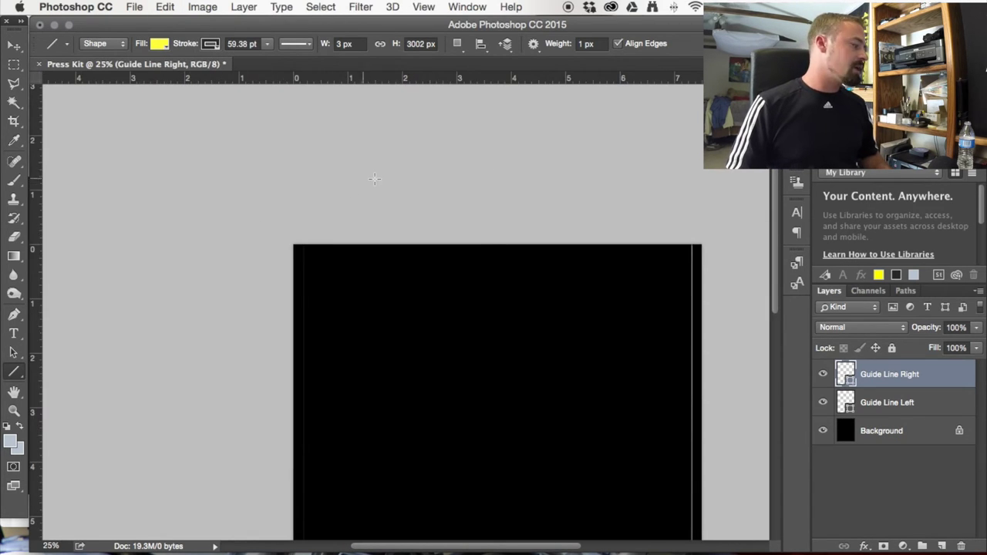
pyautogui.scroll(-3, 417, 230)
pyautogui.hscroll(4, 418, 230)
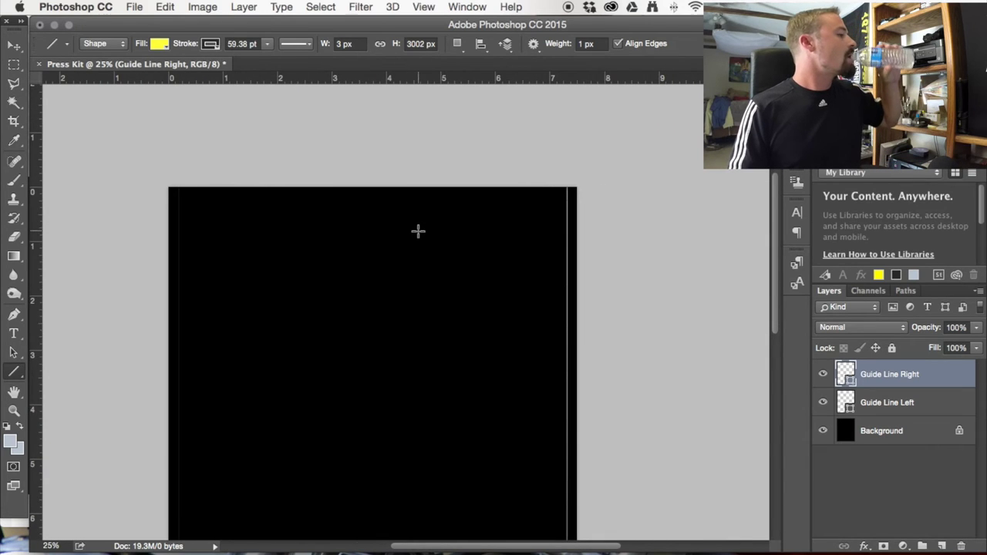
pyautogui.scroll(-1, 417, 231)
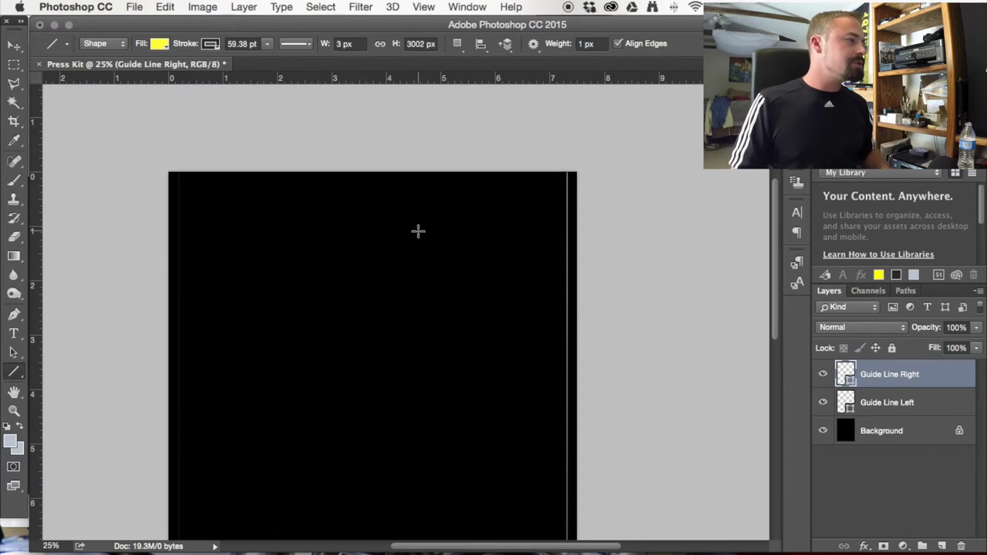
pyautogui.hscroll(-5, 424, 225)
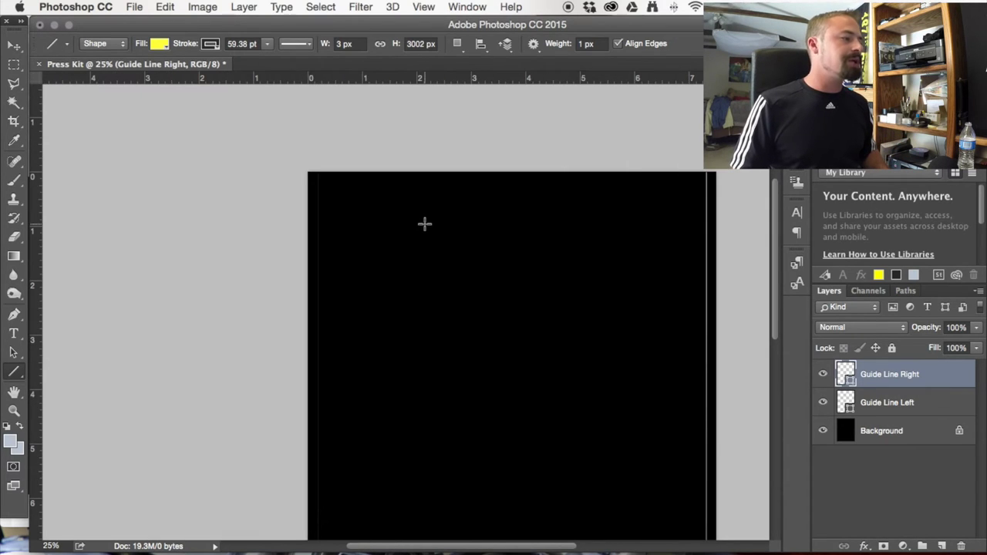
pyautogui.scroll(-5, 424, 225)
pyautogui.scroll(-5, 425, 224)
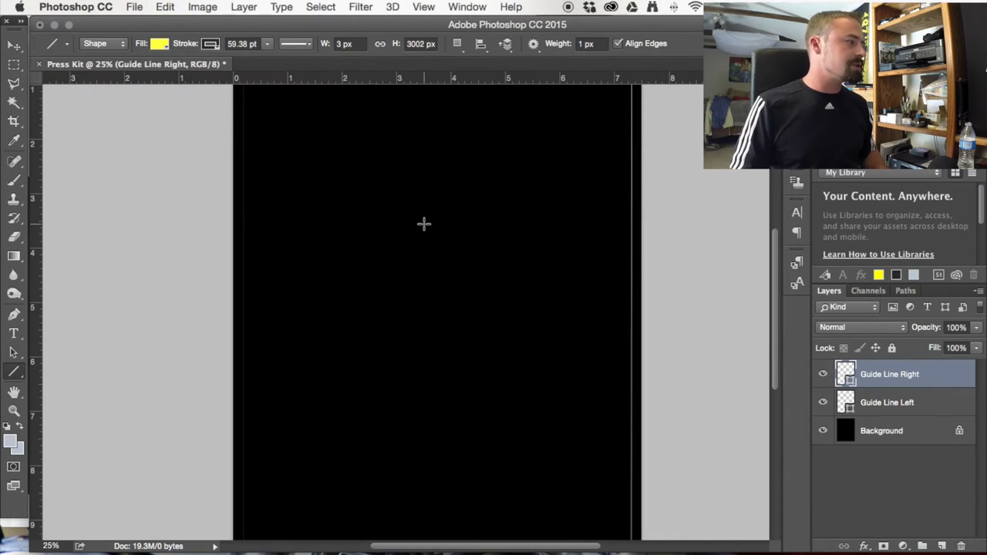
pyautogui.scroll(3, 423, 224)
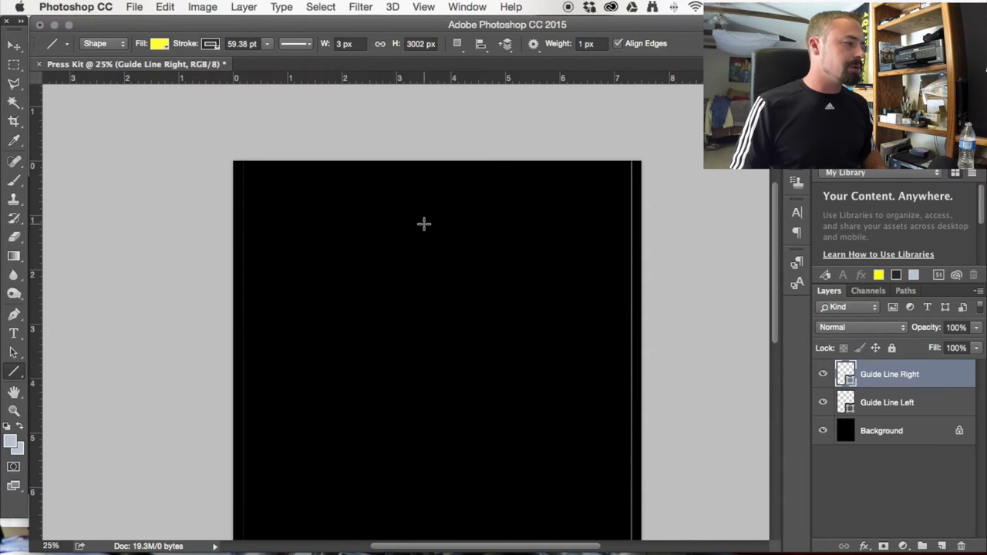
pyautogui.scroll(-3, 424, 224)
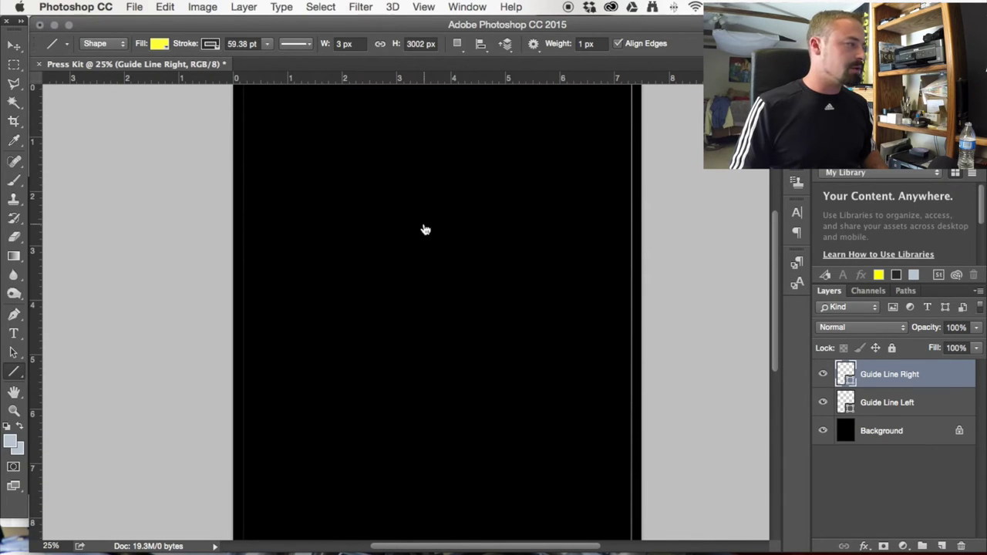
# Switch to Finder and open the Desktop file "How Ethan Embry Spent Rex Manning Day | Vanity Fair (20150709).png" in Photoshop.
pyautogui.press('super+Tab')
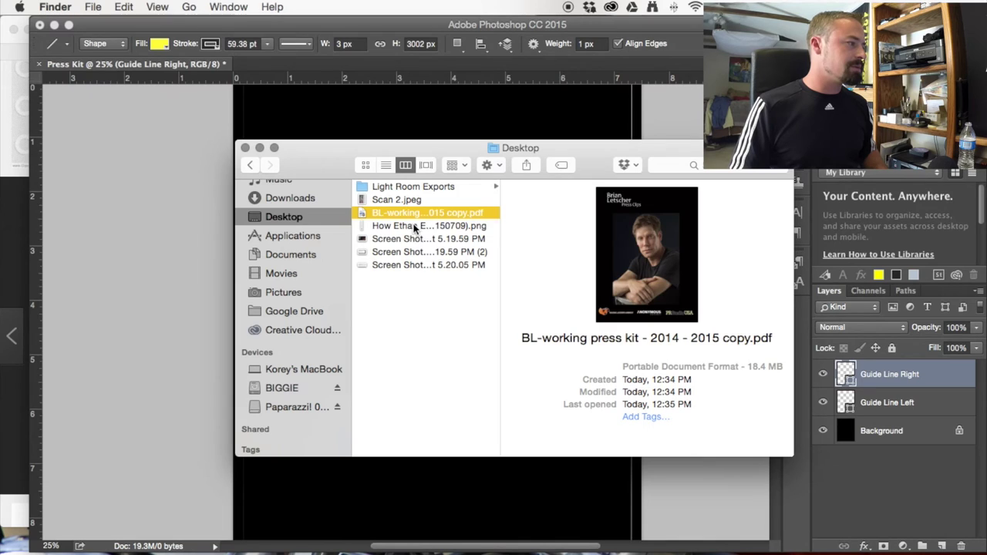
pyautogui.click(415, 226)
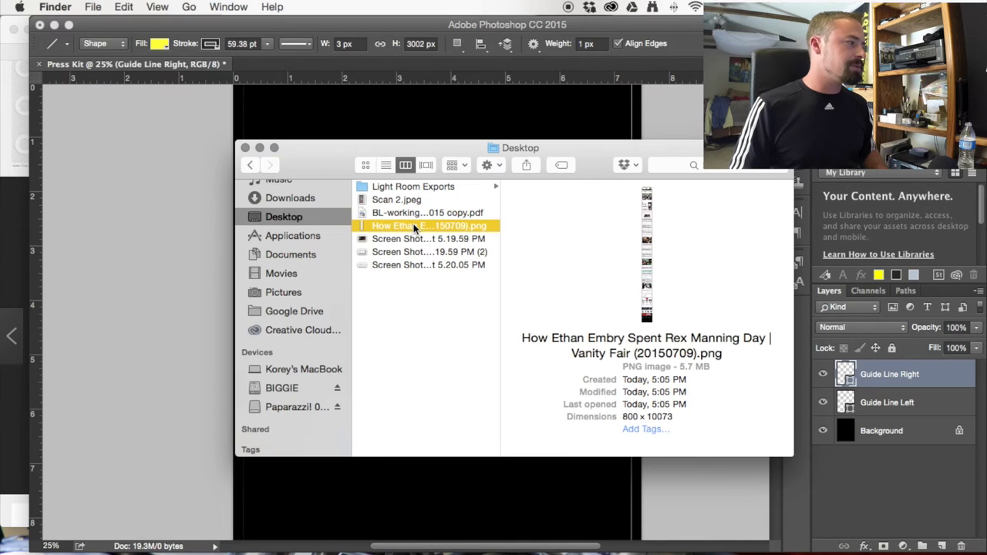
pyautogui.rightClick(362, 229)
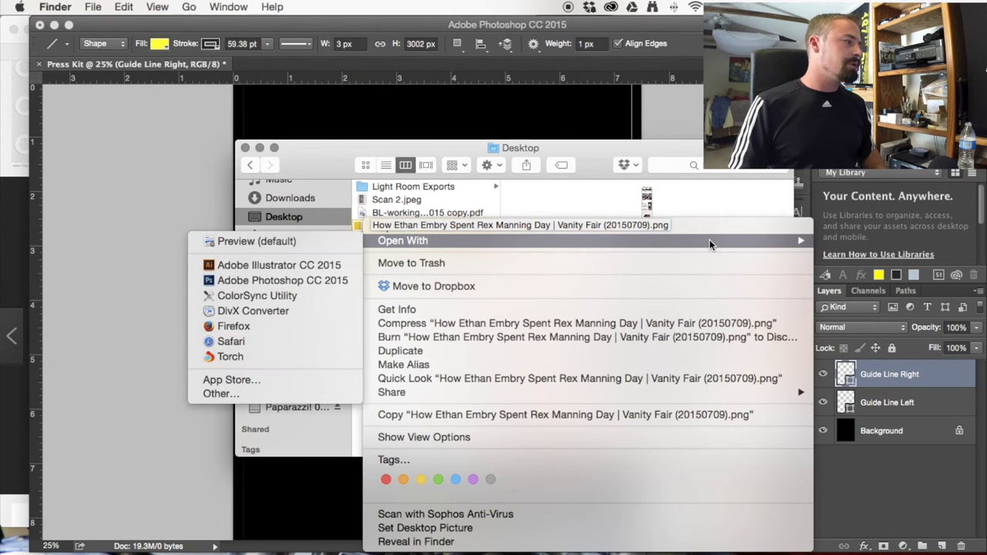
pyautogui.moveTo(386, 240)
pyautogui.click(254, 296)
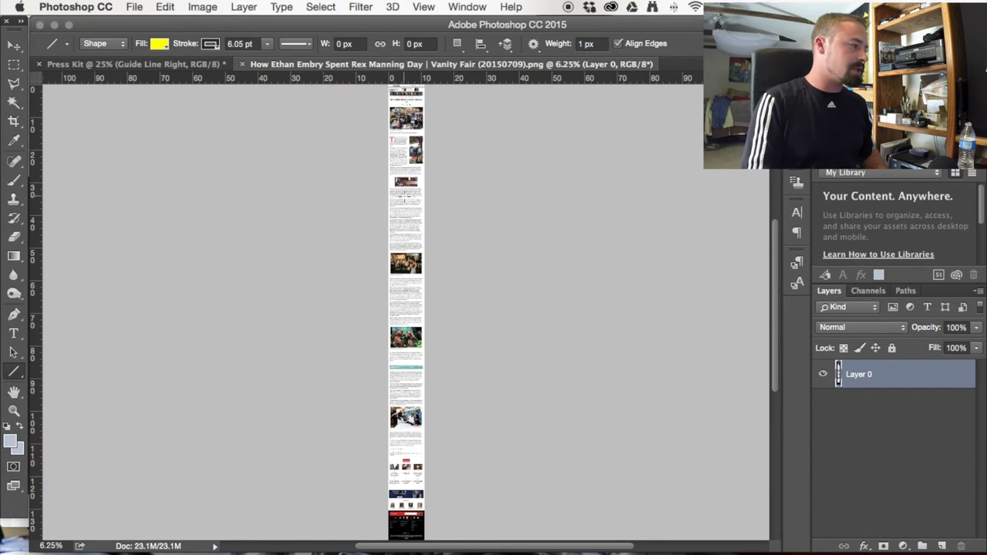
# Look through the article image at 50% zoom, from its middle paragraphs up to the headline and lead photo.
pyautogui.press('super+equal')
pyautogui.press('super+equal')
pyautogui.press('super+equal')
pyautogui.press('super+equal')
pyautogui.press('super+equal')
pyautogui.press('super+equal')
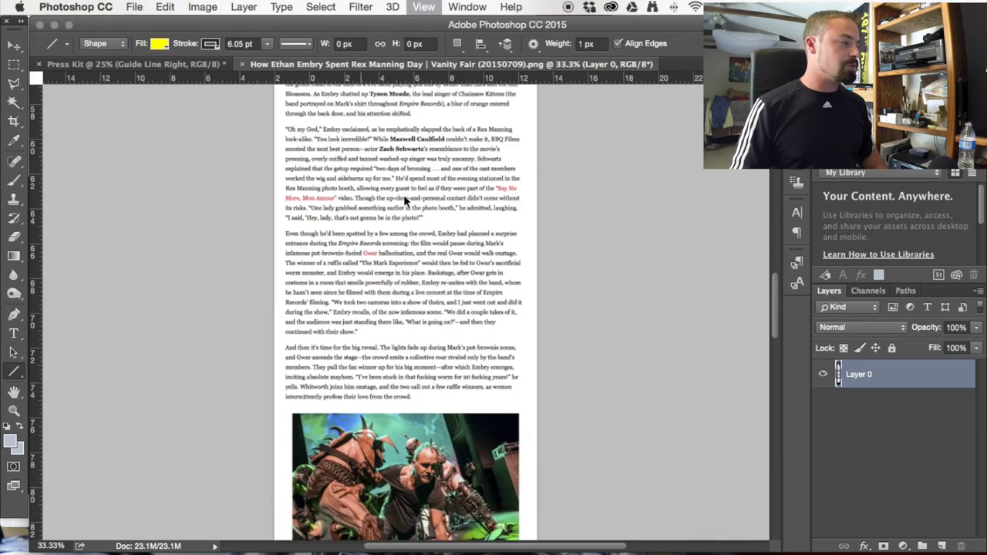
pyautogui.scroll(5, 405, 195)
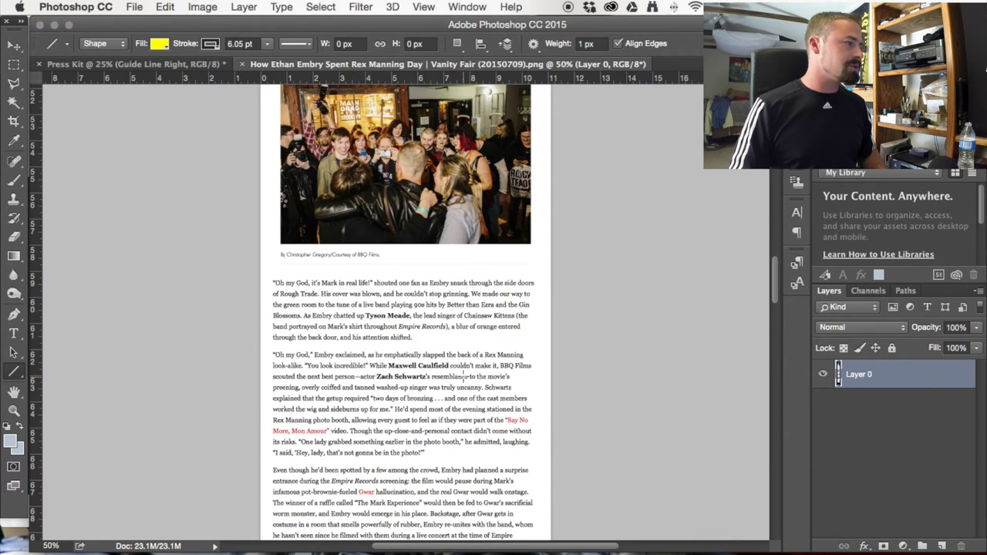
pyautogui.scroll(10, 454, 367)
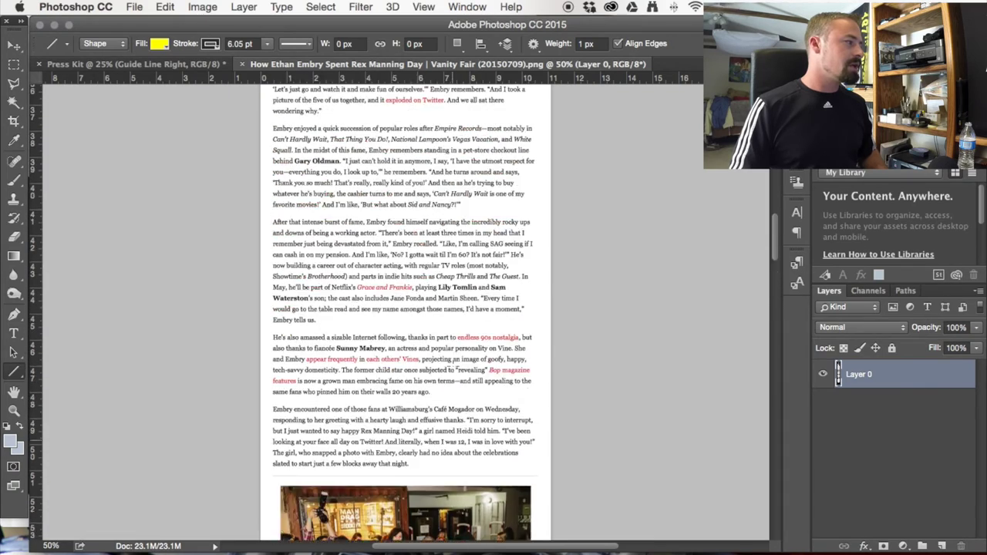
pyautogui.scroll(15, 453, 367)
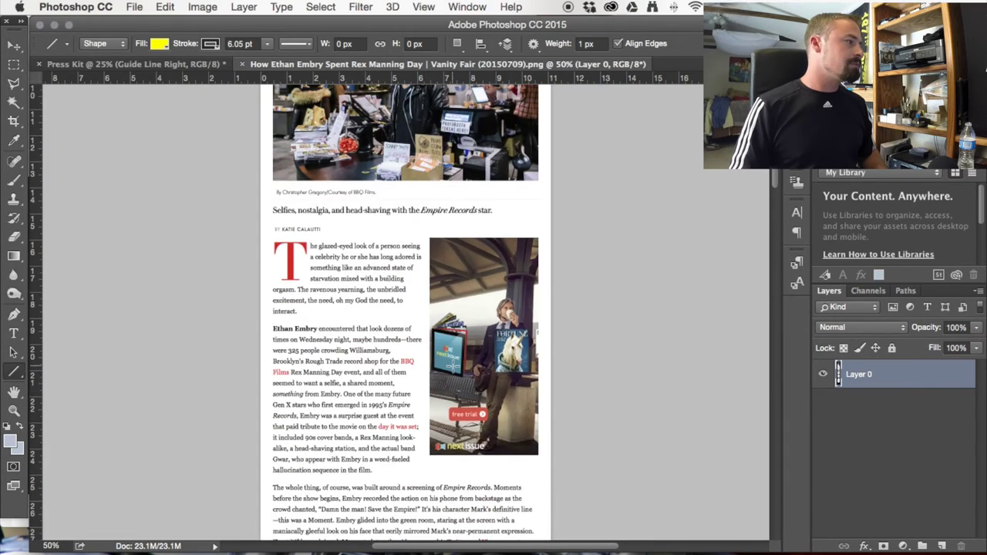
pyautogui.scroll(3, 454, 367)
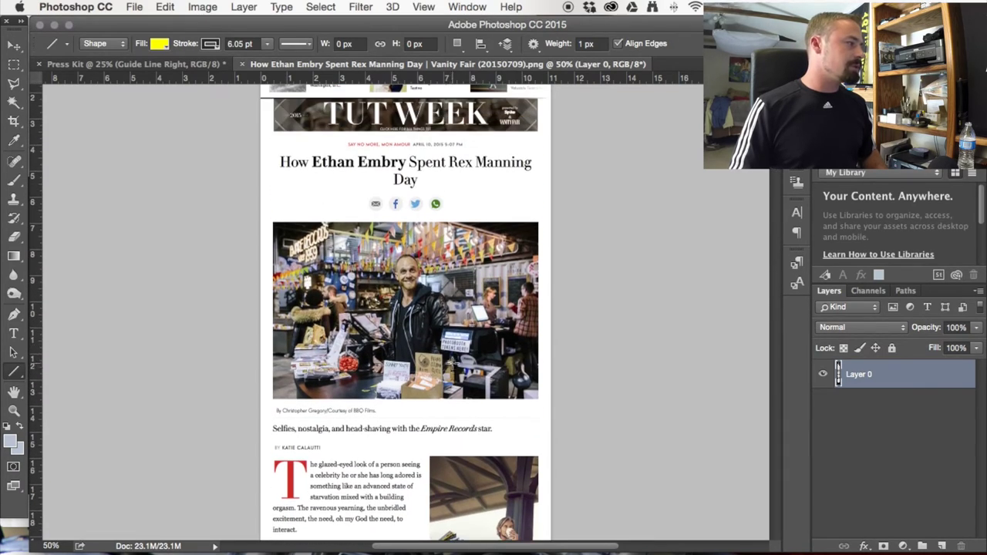
pyautogui.scroll(3, 352, 298)
pyautogui.scroll(-5, 330, 259)
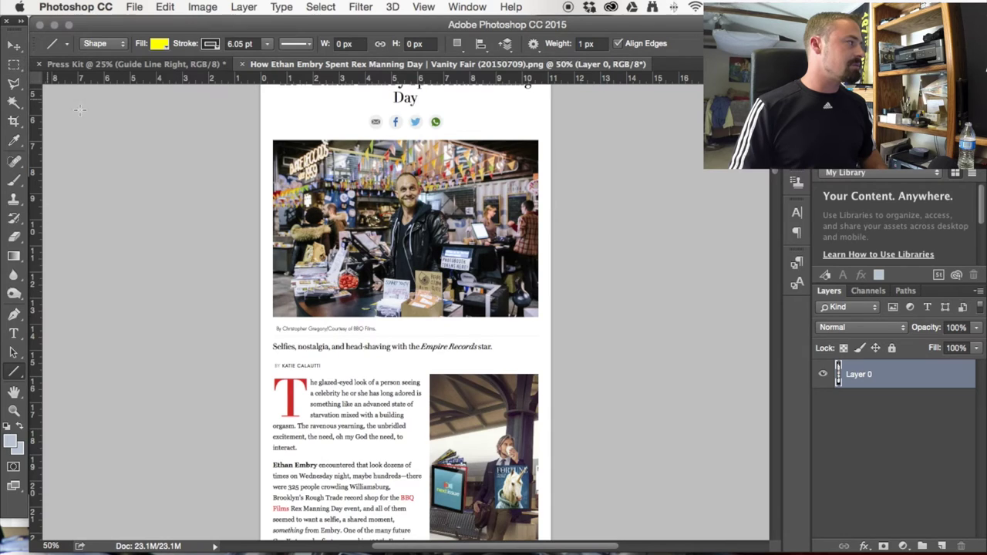
# Show the marquee tool variants and choose the Rectangular Marquee Tool.
pyautogui.click(16, 67)
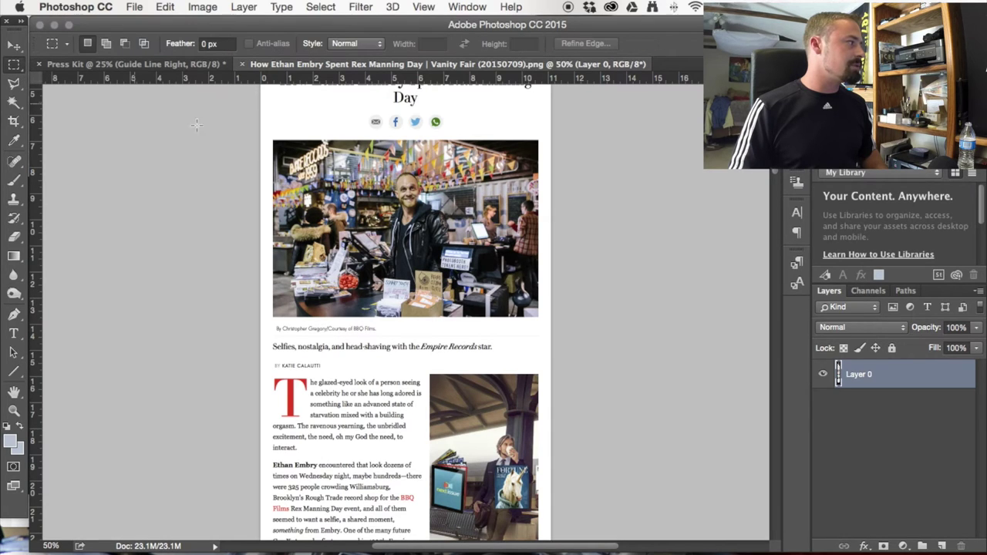
pyautogui.click(13, 63)
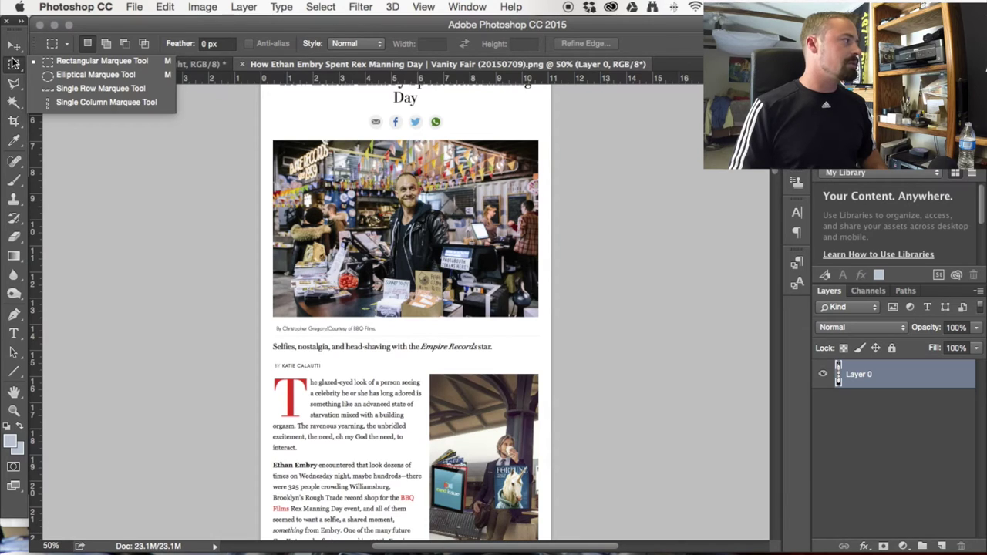
pyautogui.click(100, 61)
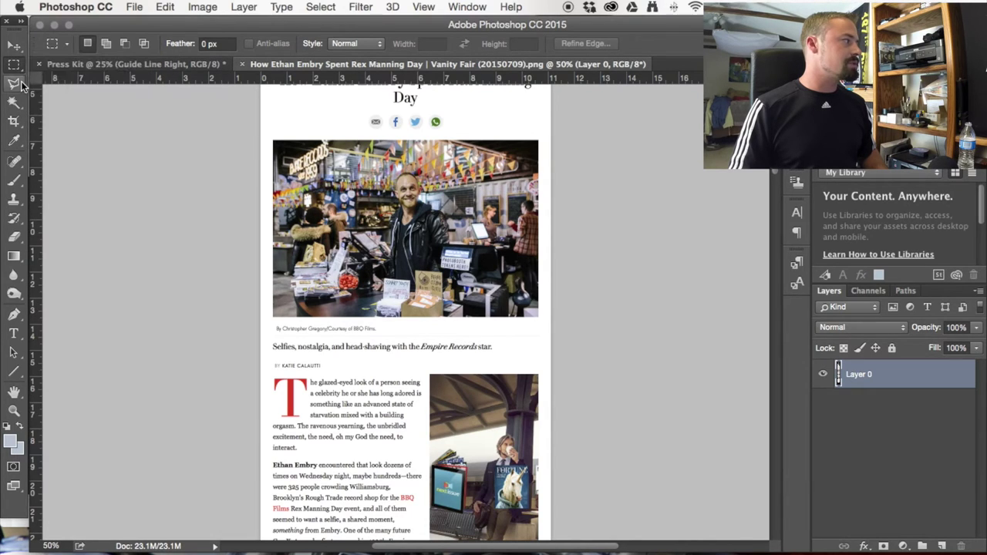
# Draw a trial six-point selection with the Polygonal Lasso Tool over the upper-left corner of the article's lead photo.
pyautogui.click(20, 87)
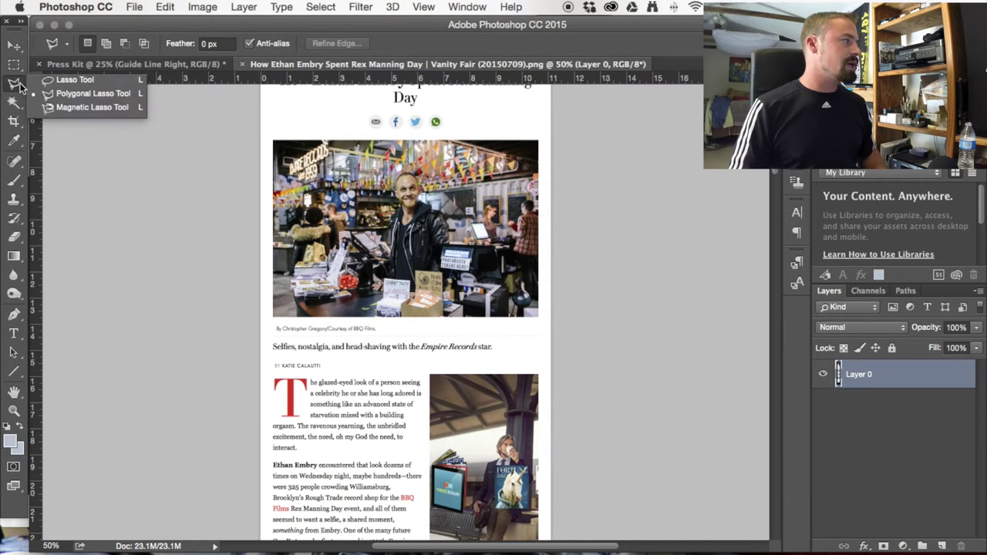
pyautogui.click(198, 185)
pyautogui.click(217, 219)
pyautogui.click(293, 181)
pyautogui.click(280, 114)
pyautogui.click(223, 122)
pyautogui.click(189, 141)
pyautogui.click(198, 184)
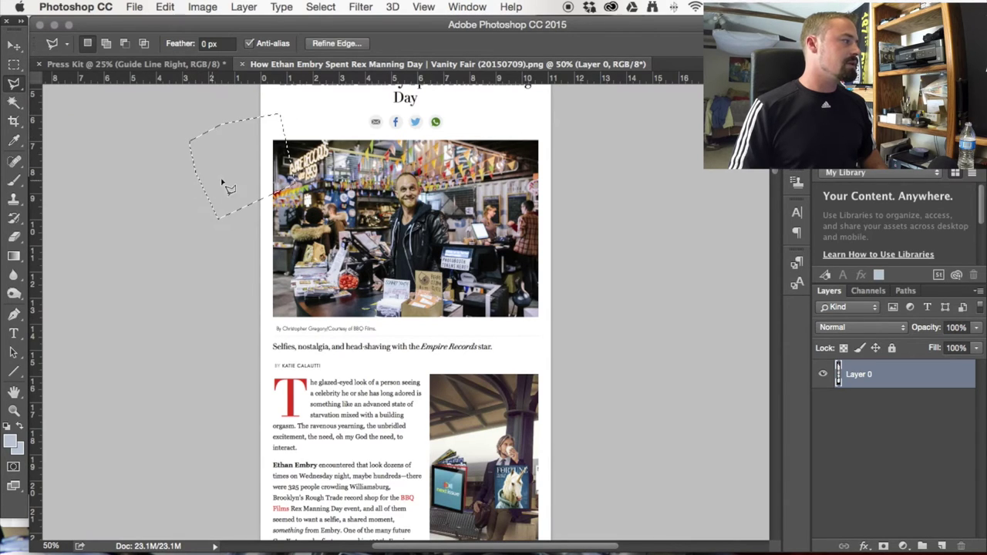
pyautogui.click(229, 172)
pyautogui.press('Escape')
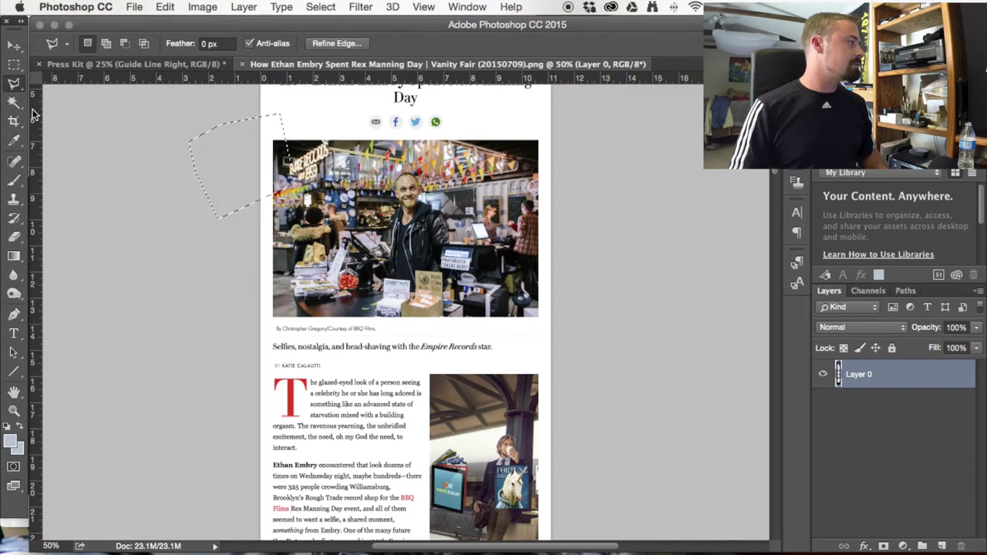
# Select the article's lead photo with the Rectangular Marquee Tool and copy it into the Press Kit document.
pyautogui.click(14, 65)
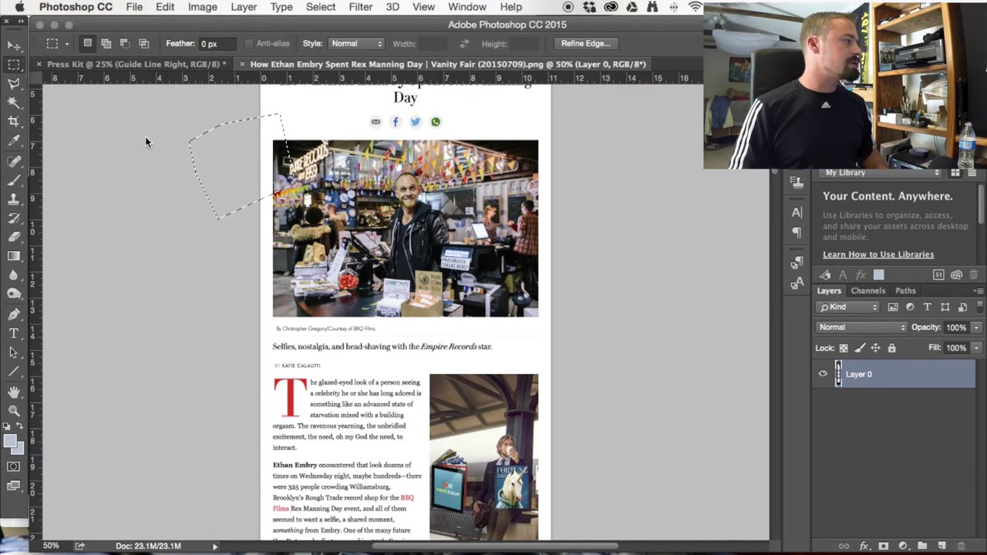
pyautogui.click(270, 155)
pyautogui.moveTo(271, 138); pyautogui.dragTo(541, 318)
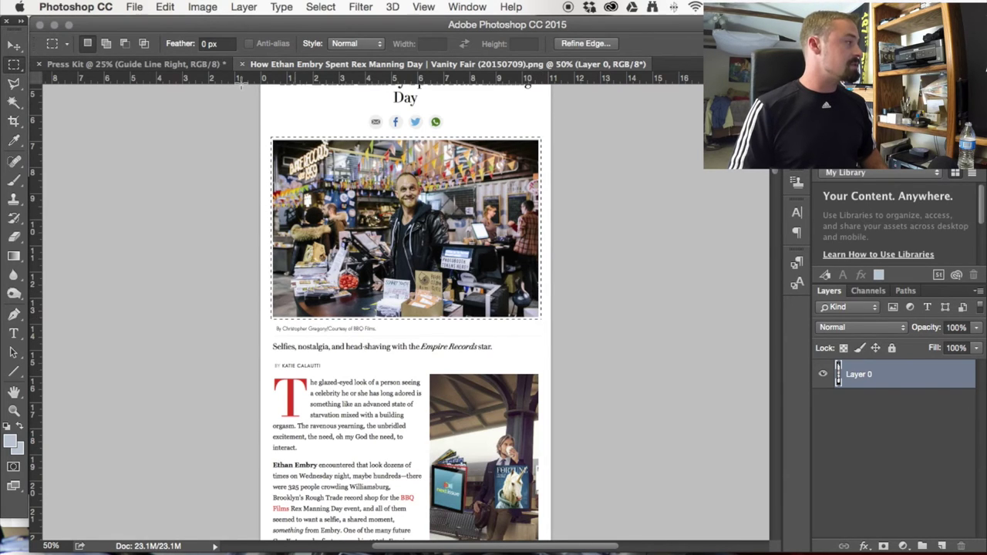
pyautogui.click(185, 64)
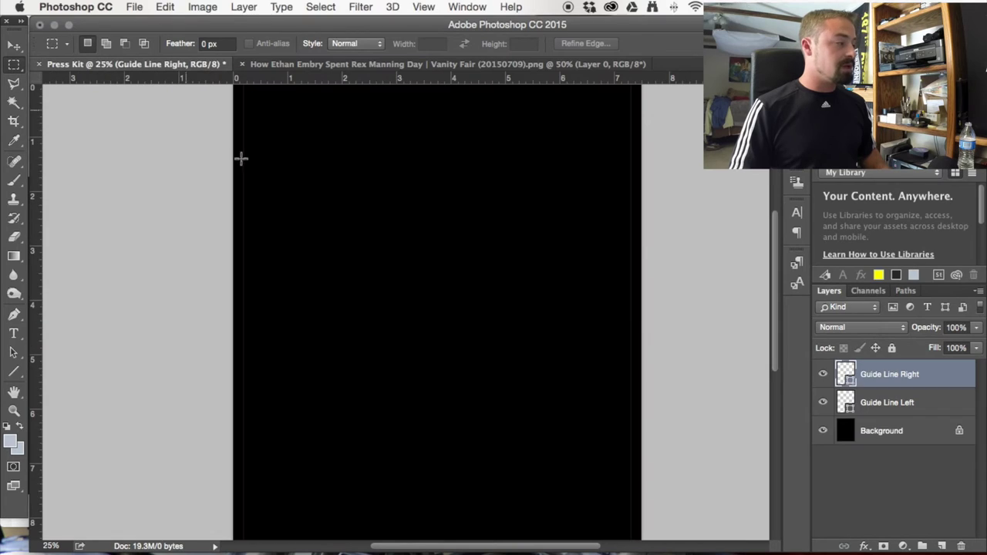
pyautogui.press('super+v')
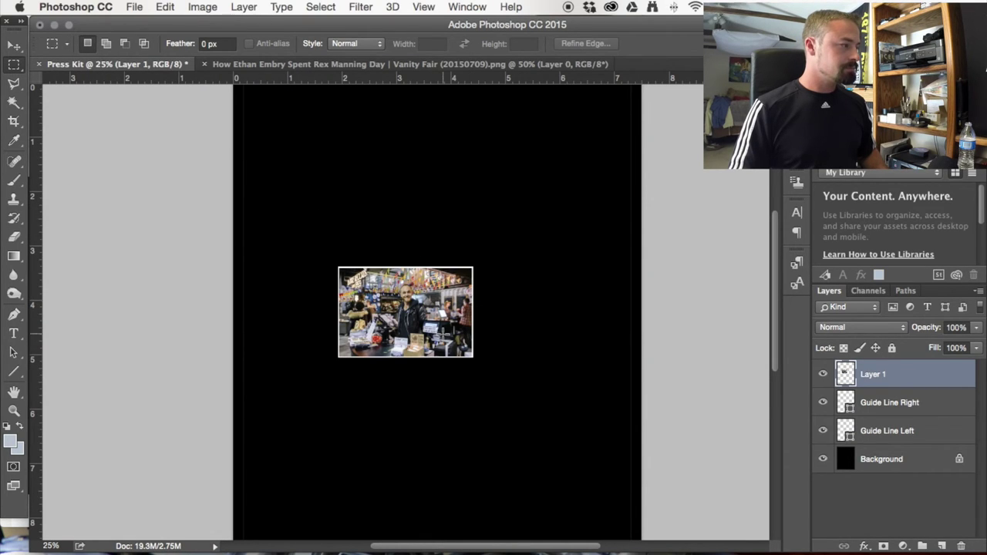
# Rename the pasted photo's layer as "Dude Behind a counter".
pyautogui.press('a')
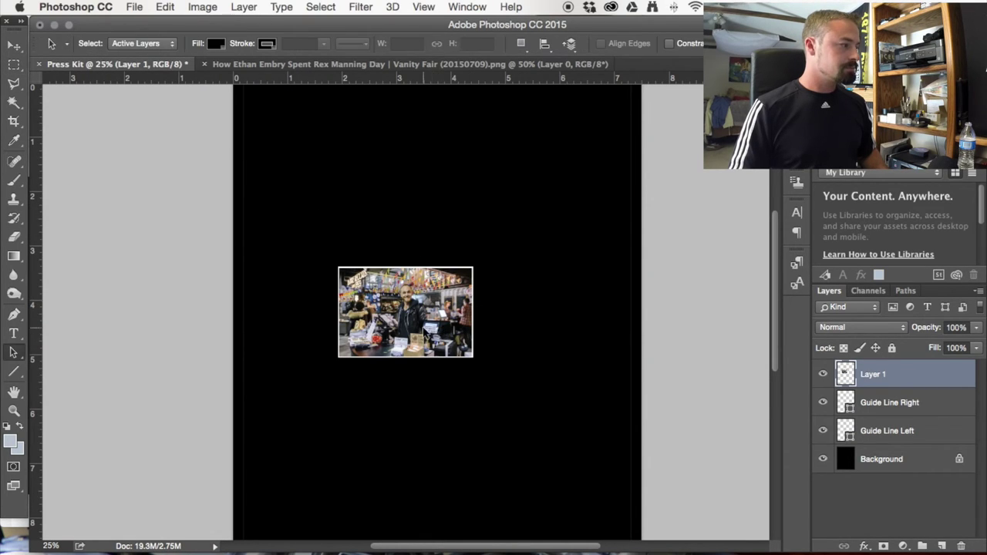
pyautogui.doubleClick(875, 375)
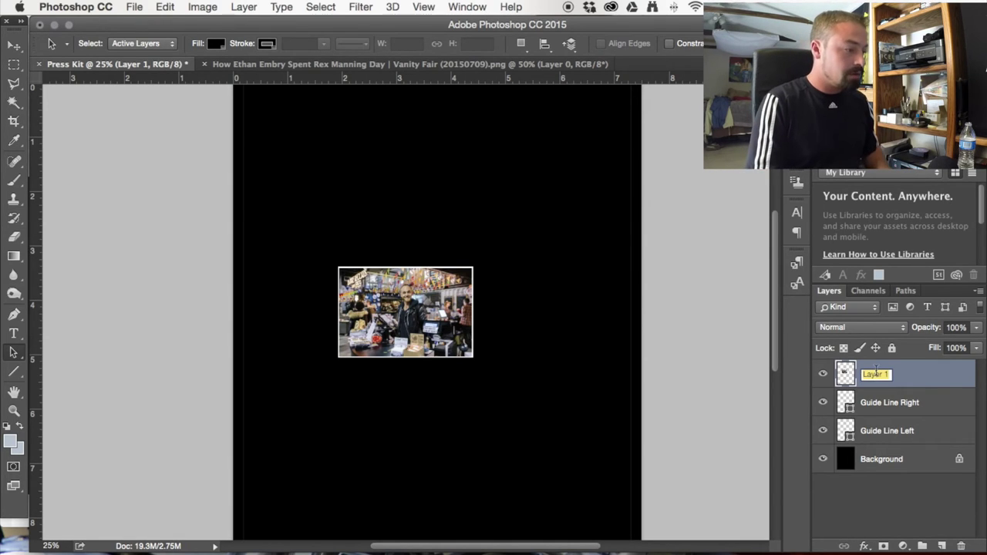
pyautogui.write('Dude Behind a counter')
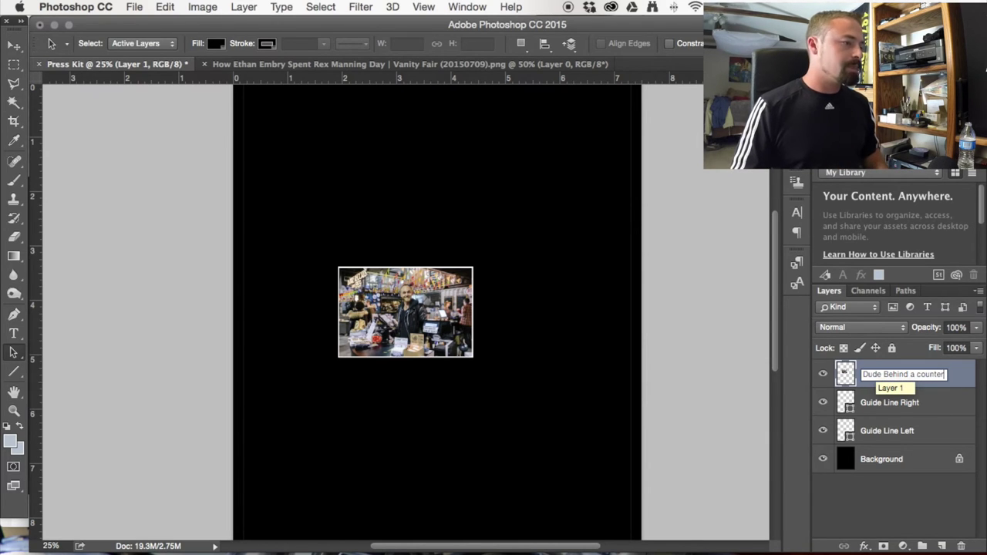
pyautogui.press('Return')
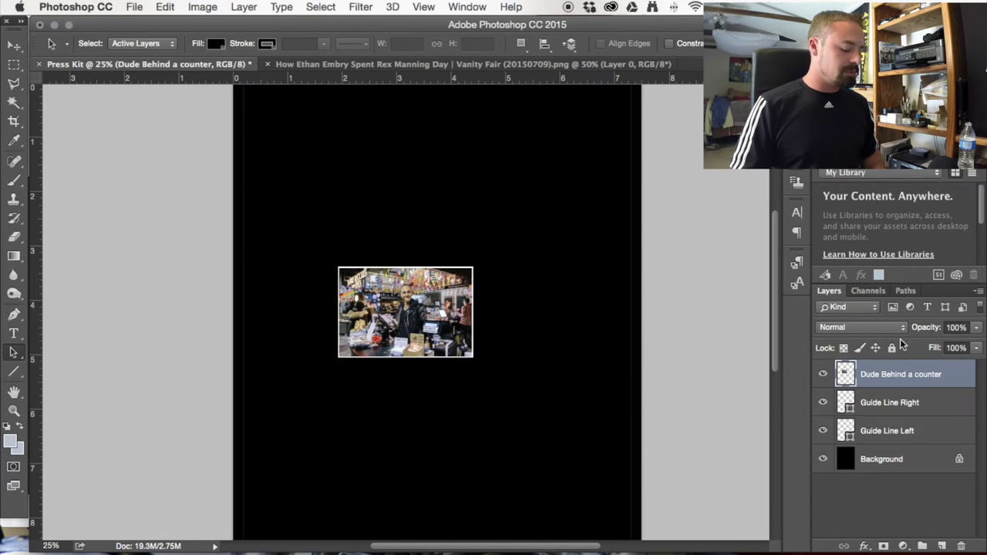
# Move the photo into the page's upper-left corner, with its left edge against the left guide line.
pyautogui.press('v')
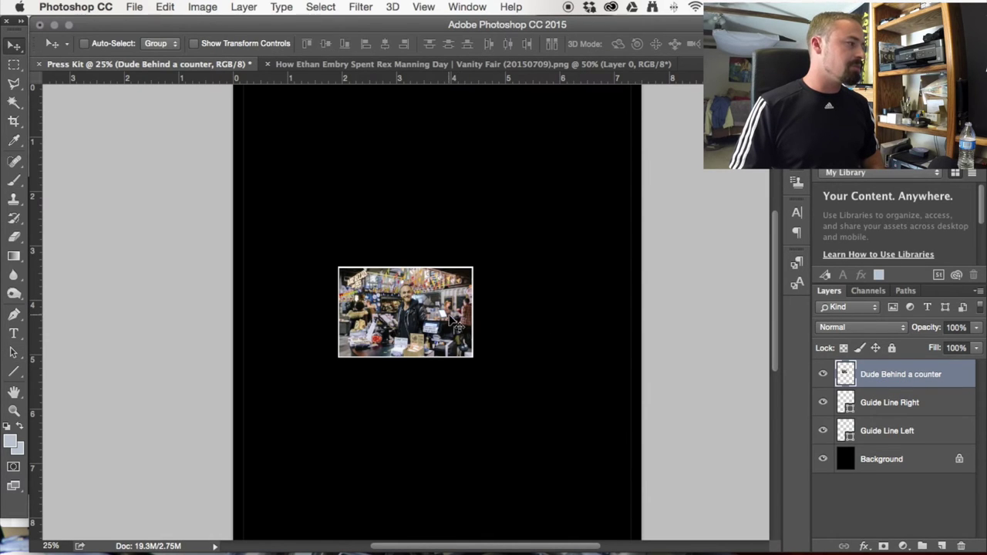
pyautogui.moveTo(445, 313); pyautogui.dragTo(380, 209)
pyautogui.scroll(5, 381, 214)
pyautogui.scroll(-3, 378, 280)
pyautogui.moveTo(378, 278); pyautogui.dragTo(340, 227)
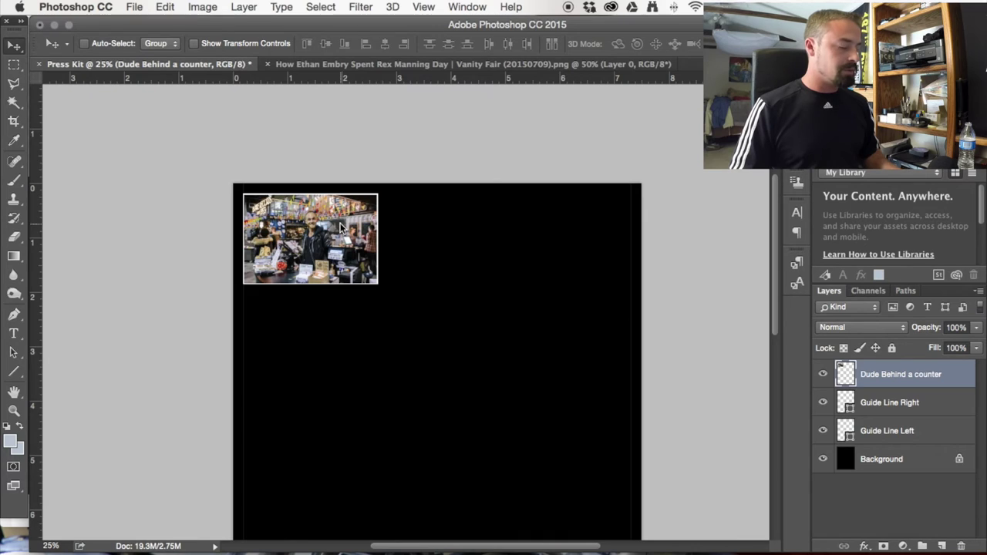
# Enlarge the photo proportionally to about 144% with Free Transform, keeping its upper-left corner in place.
pyautogui.press('super+t')
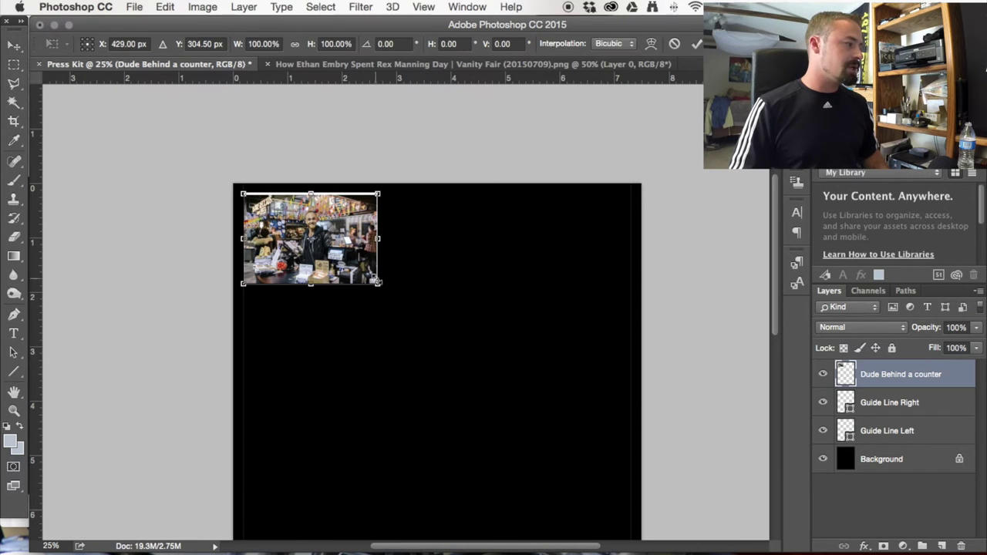
pyautogui.moveTo(381, 287); pyautogui.dragTo(444, 324)
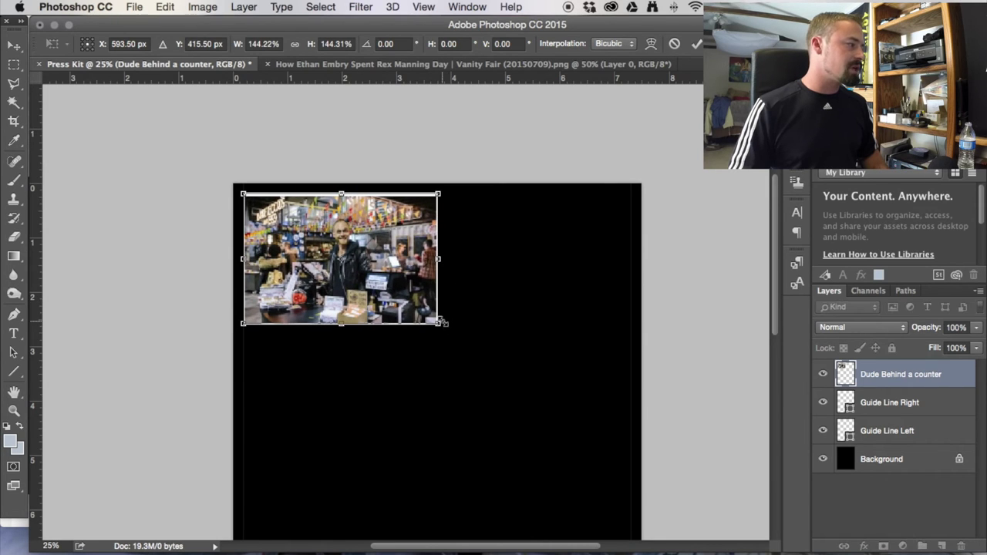
pyautogui.press('Return')
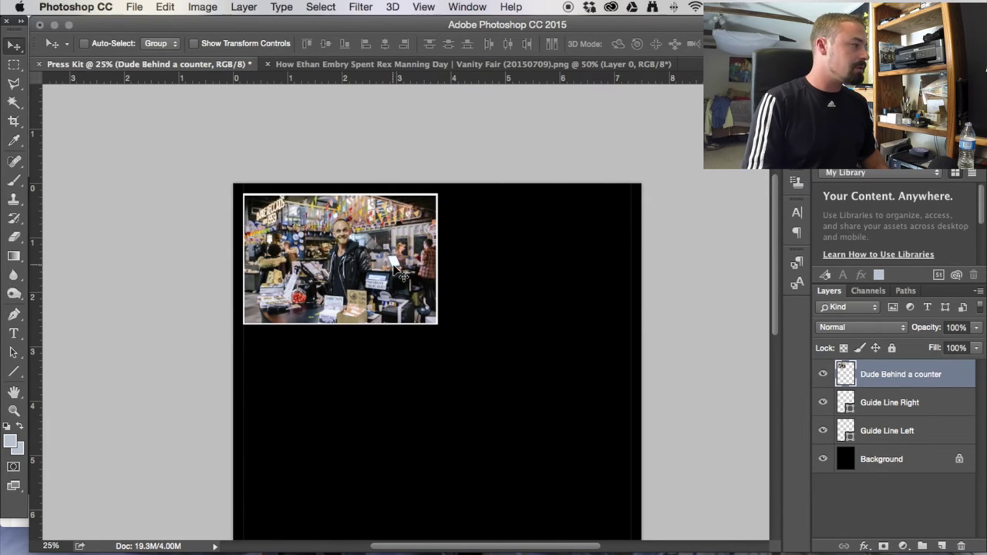
# Examine the enlarged photo's sharpness and its alignment with the left guide line at 66.7% zoom.
pyautogui.press('super+plus')
pyautogui.press('super+plus')
pyautogui.press('super+plus')
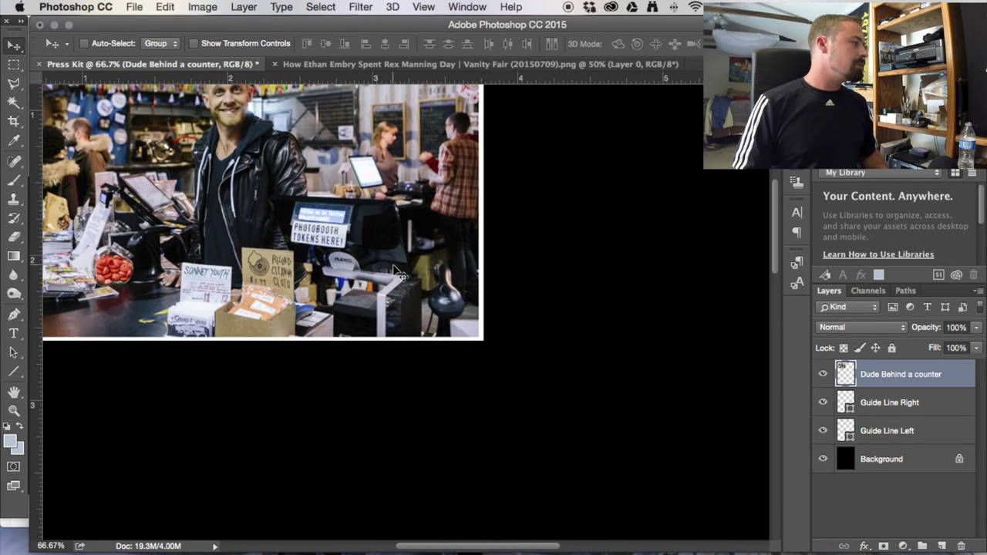
pyautogui.hscroll(-10, 400, 274)
pyautogui.scroll(2, 400, 274)
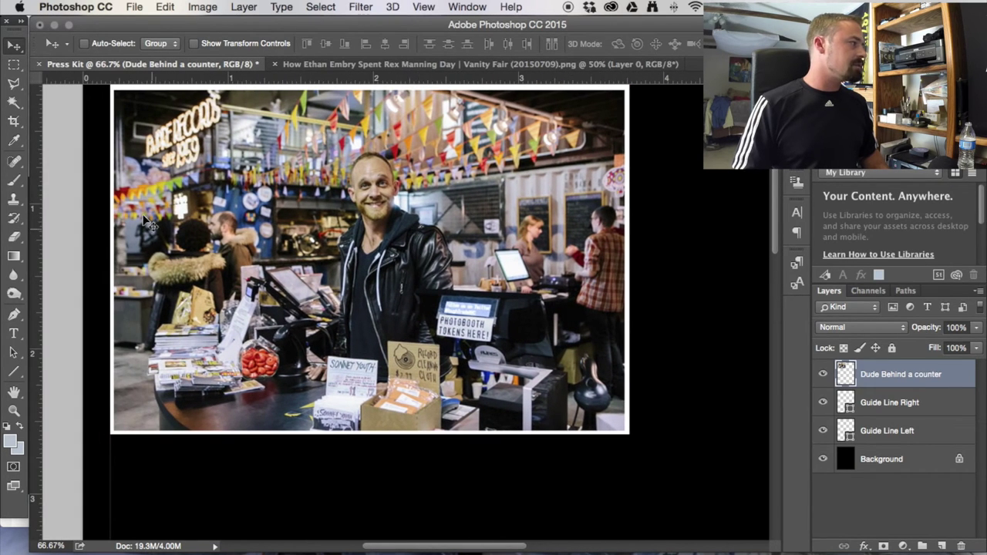
pyautogui.scroll(3, 292, 241)
pyautogui.hscroll(5, 291, 241)
pyautogui.hscroll(-7, 288, 233)
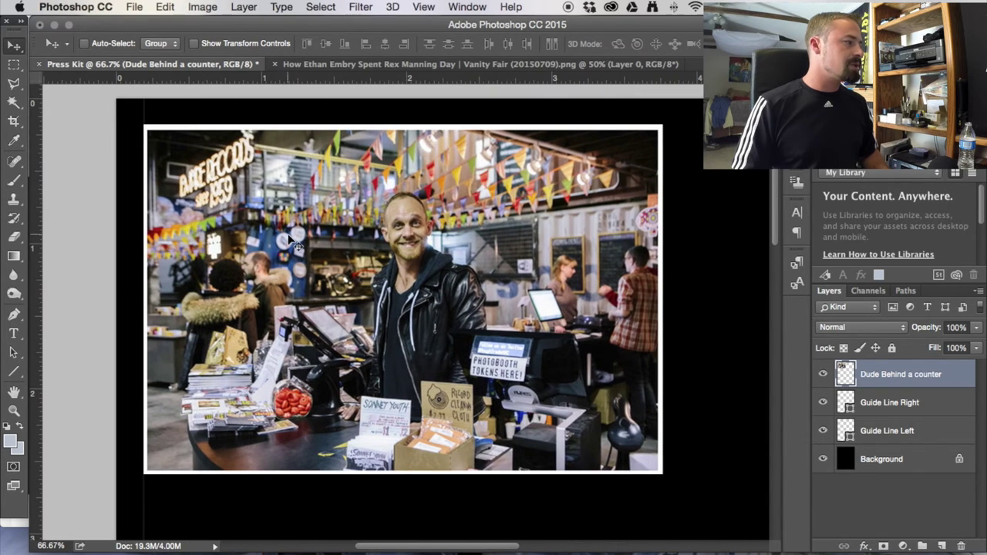
pyautogui.scroll(-6, 403, 245)
pyautogui.hscroll(7, 403, 244)
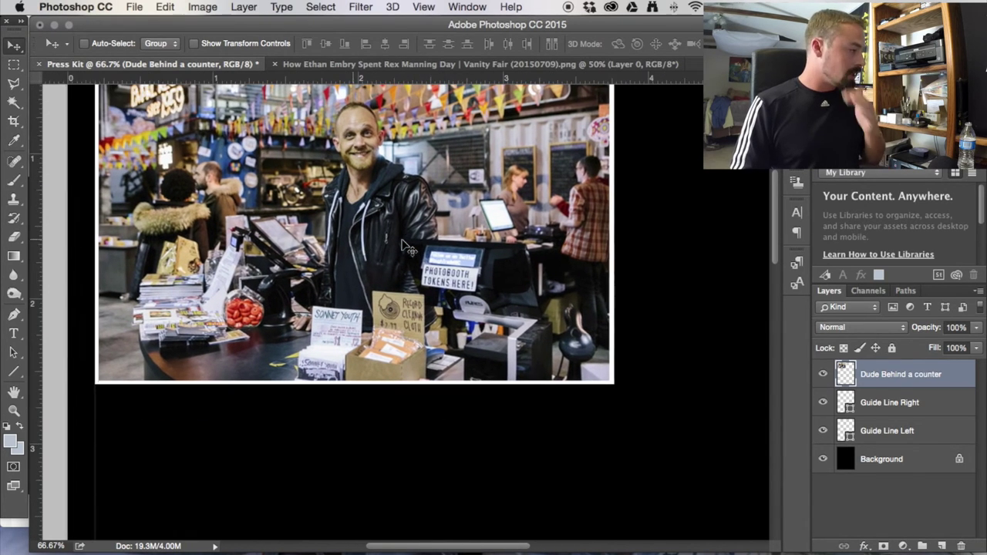
# Switch to Safari and take a screenshot of the large Reese's logo preview in the image search results.
pyautogui.press('super')
pyautogui.press('super+Tab')
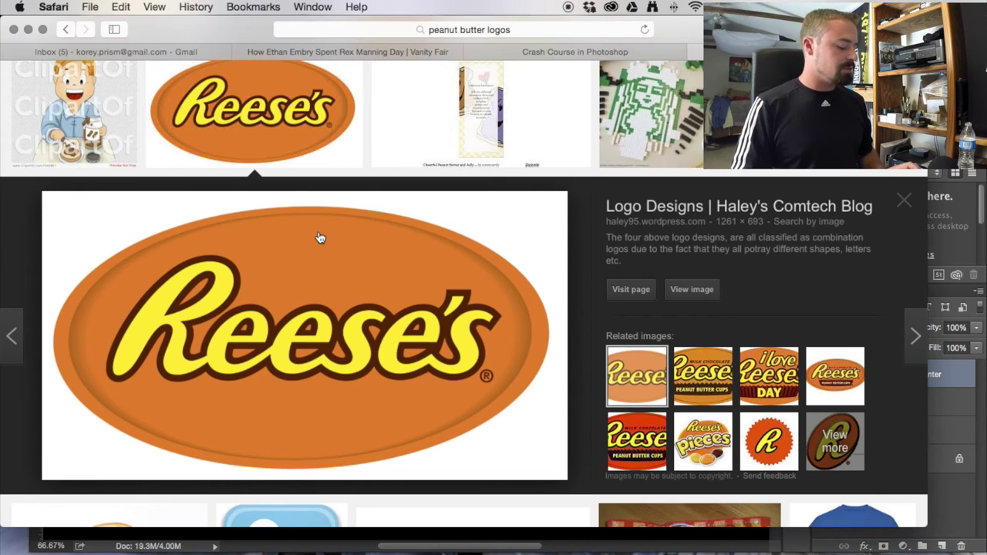
pyautogui.press('super+shift+4')
pyautogui.moveTo(43, 194); pyautogui.dragTo(566, 480)
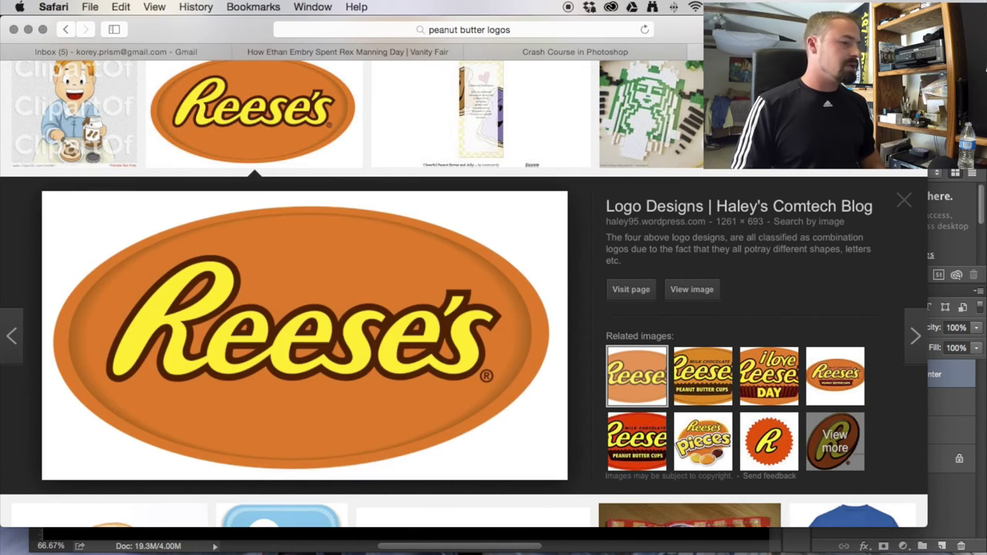
# Place the 5.35.31 PM logo screenshot from the Desktop folder in Finder into the Press Kit document in Photoshop.
pyautogui.press('super+Tab')
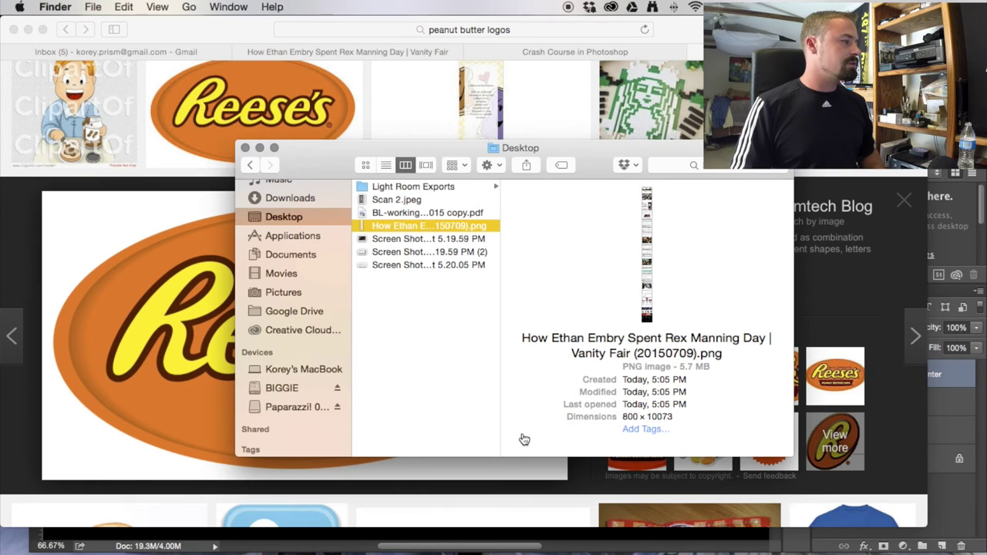
pyautogui.press('super+Tab')
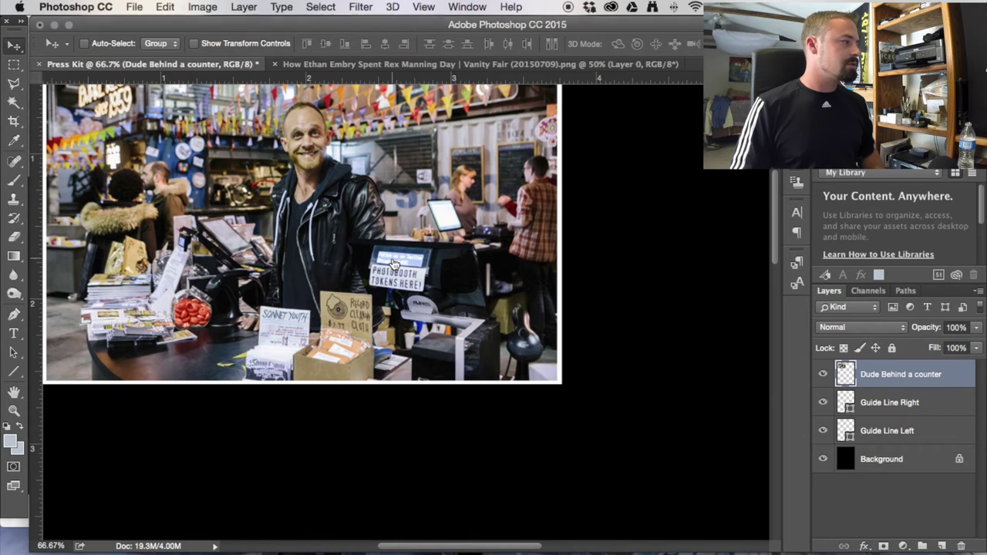
pyautogui.press('super+Tab')
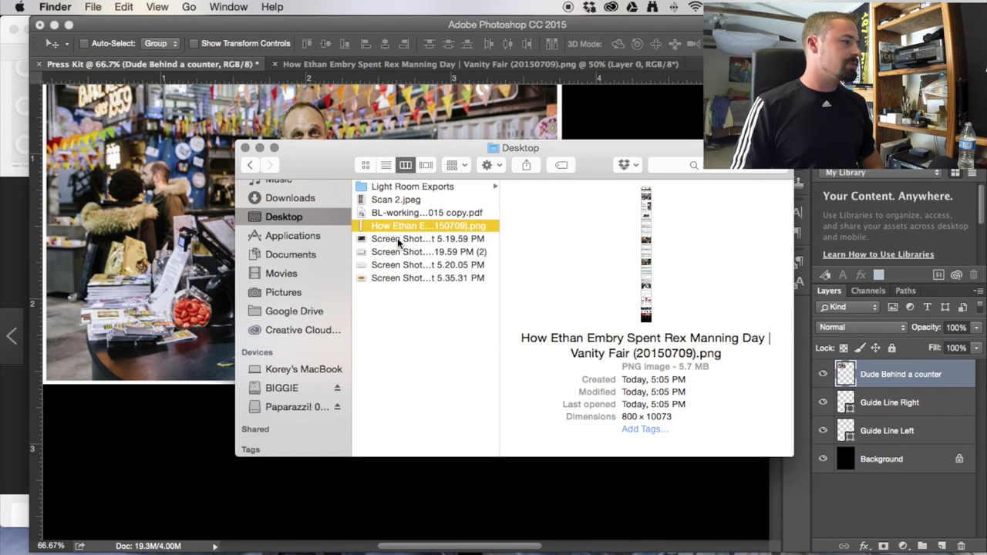
pyautogui.click(385, 279)
pyautogui.moveTo(358, 278); pyautogui.dragTo(598, 121)
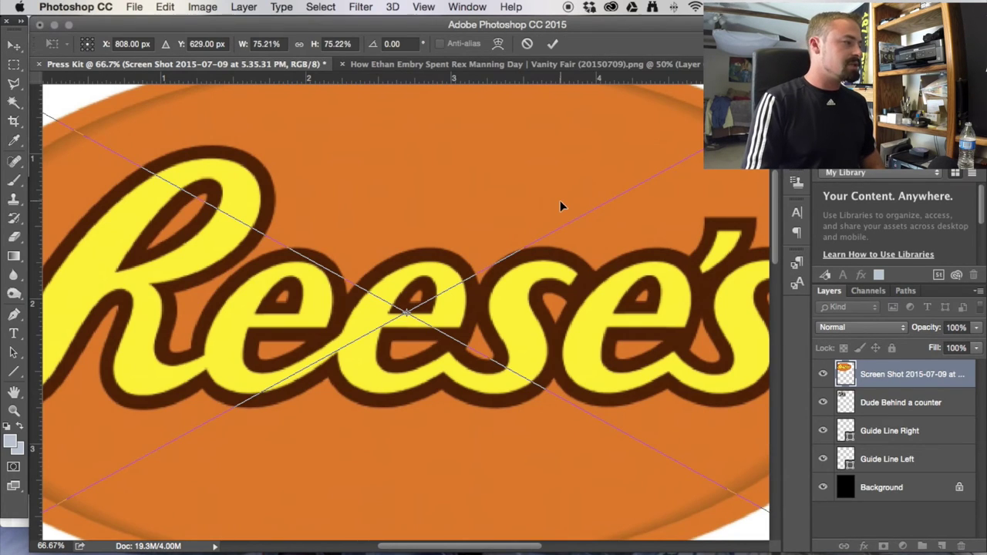
# Scale the placed logo down to about 24% and position it in the empty area right of the photo.
pyautogui.press('super+minus')
pyautogui.press('super+minus')
pyautogui.press('super+minus')
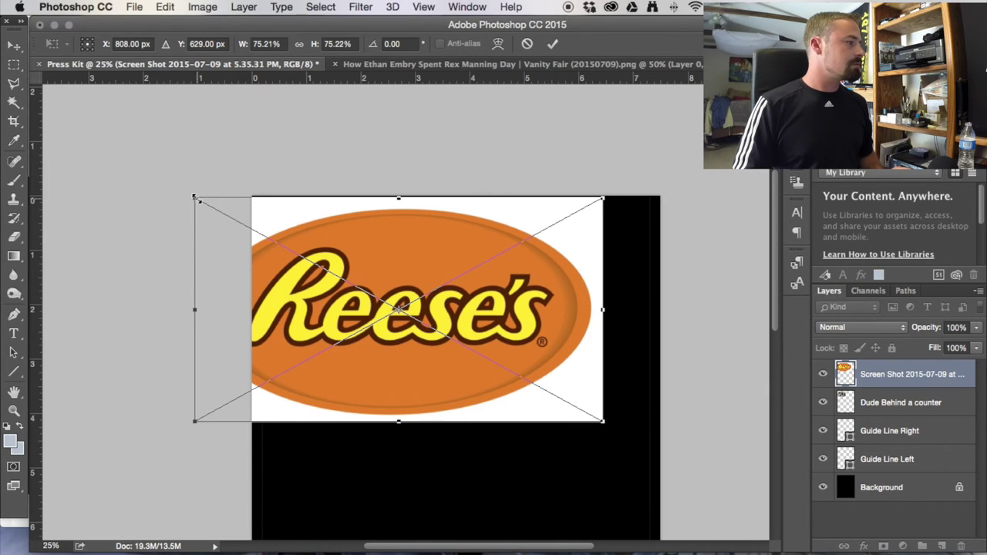
pyautogui.moveTo(196, 199); pyautogui.dragTo(452, 340)
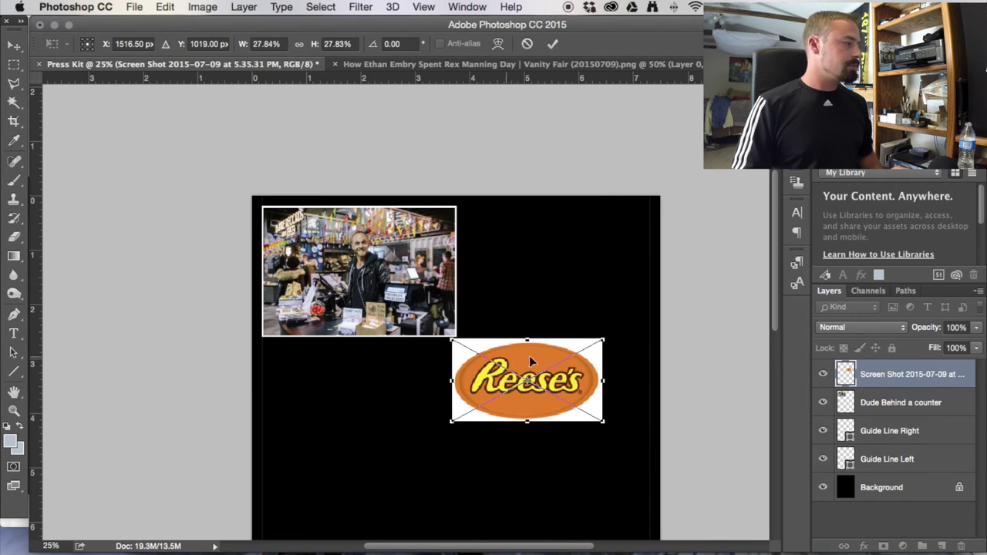
pyautogui.press('super+z')
pyautogui.moveTo(193, 198); pyautogui.dragTo(469, 351)
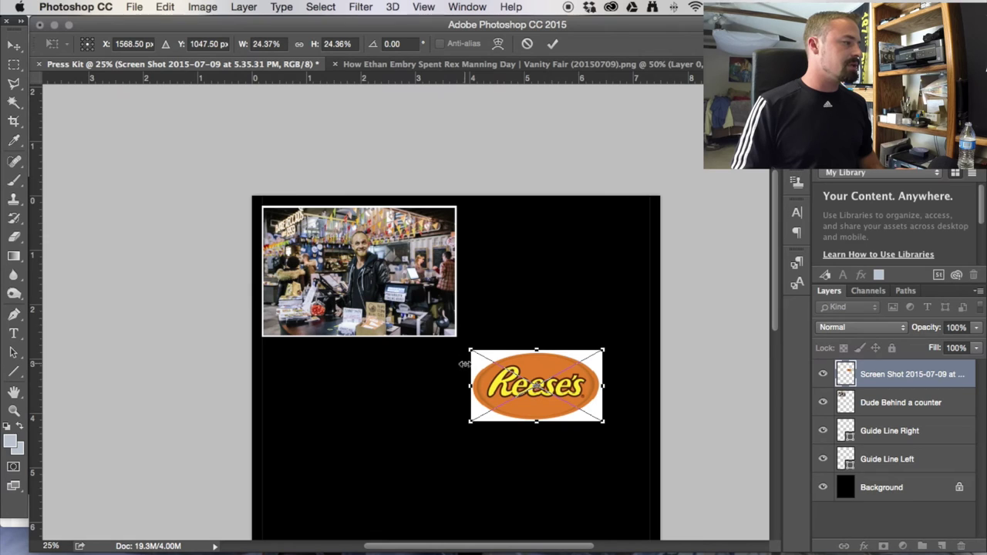
pyautogui.moveTo(532, 375); pyautogui.dragTo(559, 267)
pyautogui.press('Return')
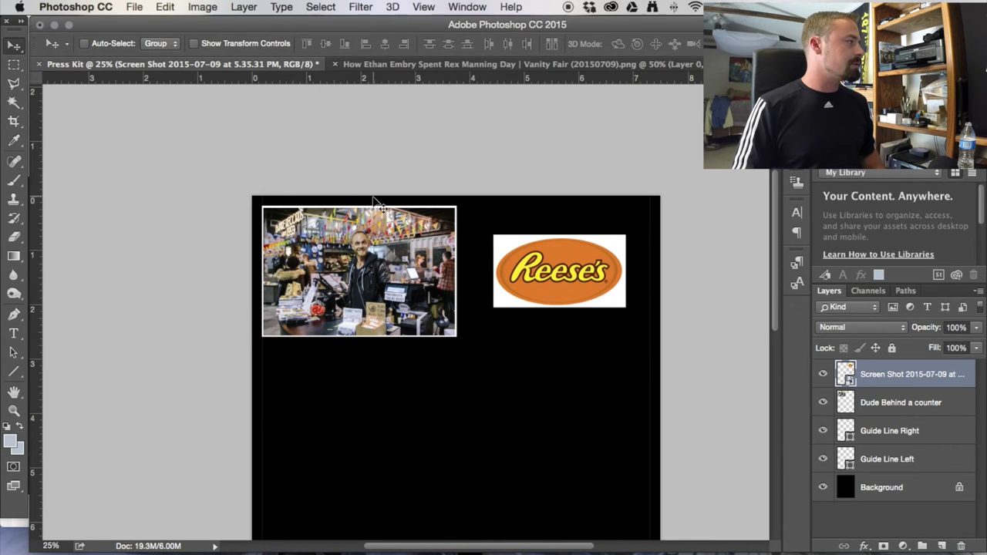
# Select the white background around the logo's oval with the Magic Wand and try to delete it.
pyautogui.keyDown('alt'); pyautogui.click(13, 102); pyautogui.keyUp('alt')
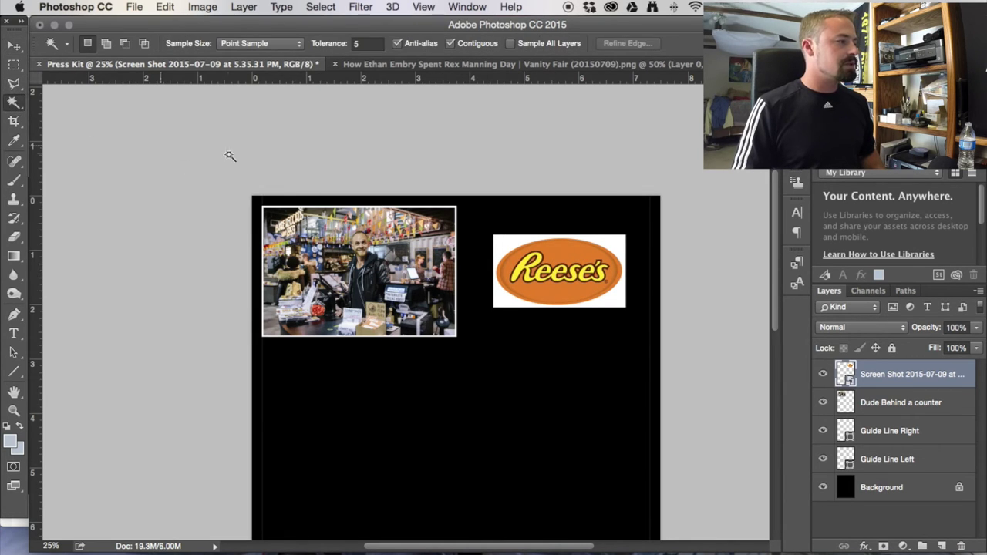
pyautogui.click(510, 245)
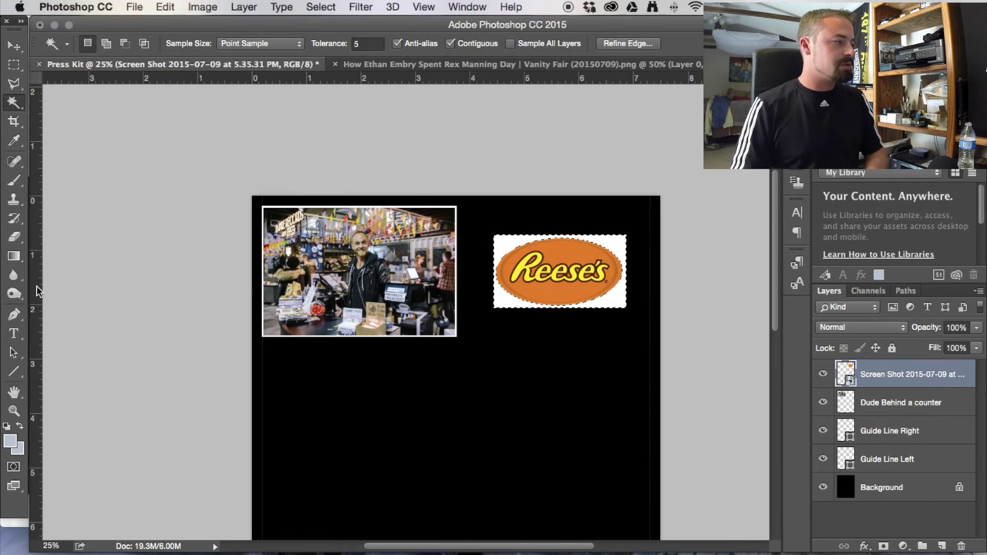
pyautogui.press('BackSpace')
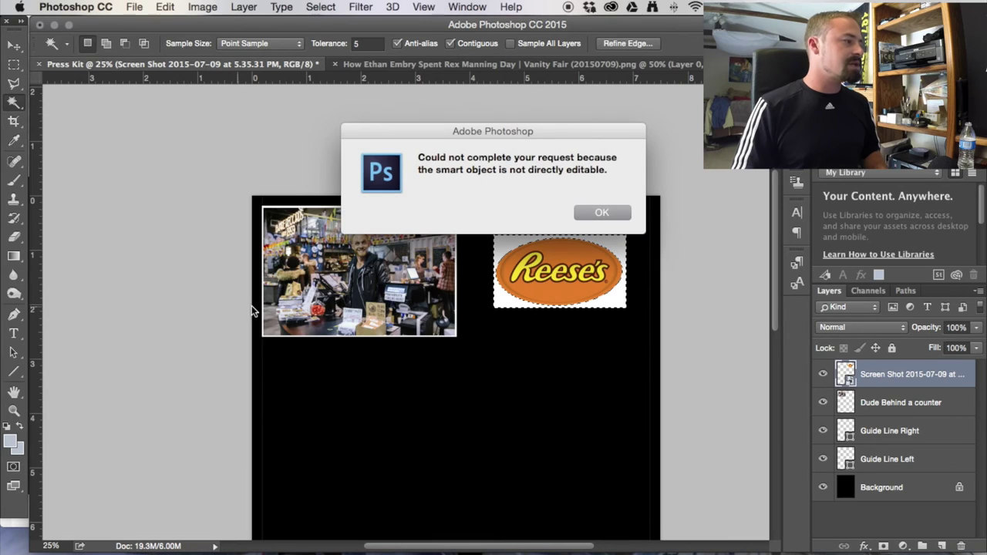
pyautogui.click(601, 216)
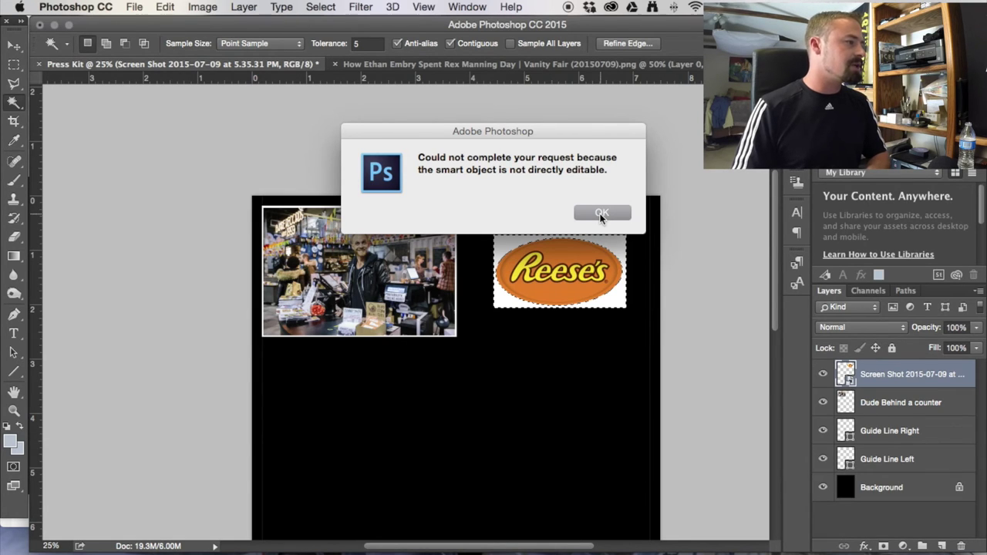
pyautogui.click(601, 216)
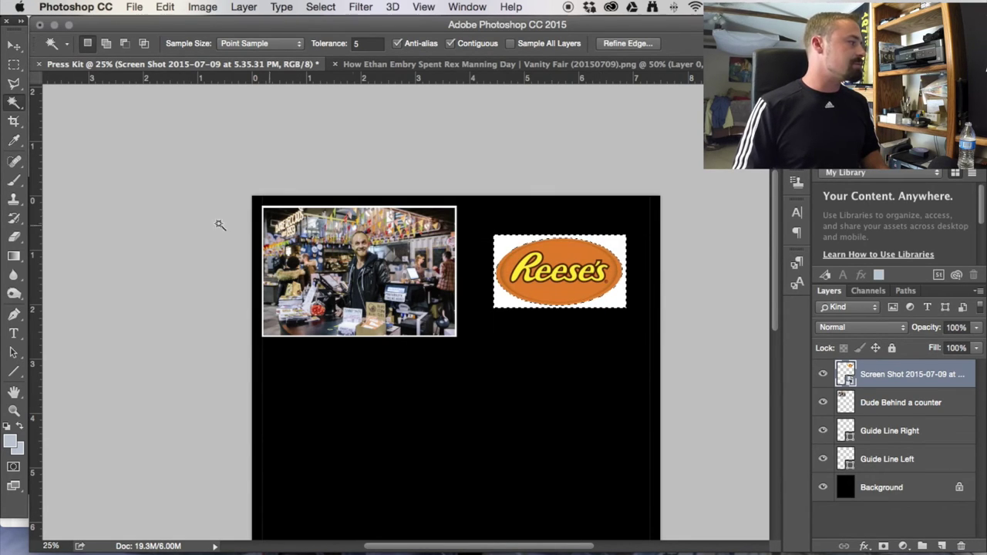
# Rasterize the logo's smart object by using the Eraser on it, and delete the selected white background.
pyautogui.click(14, 237)
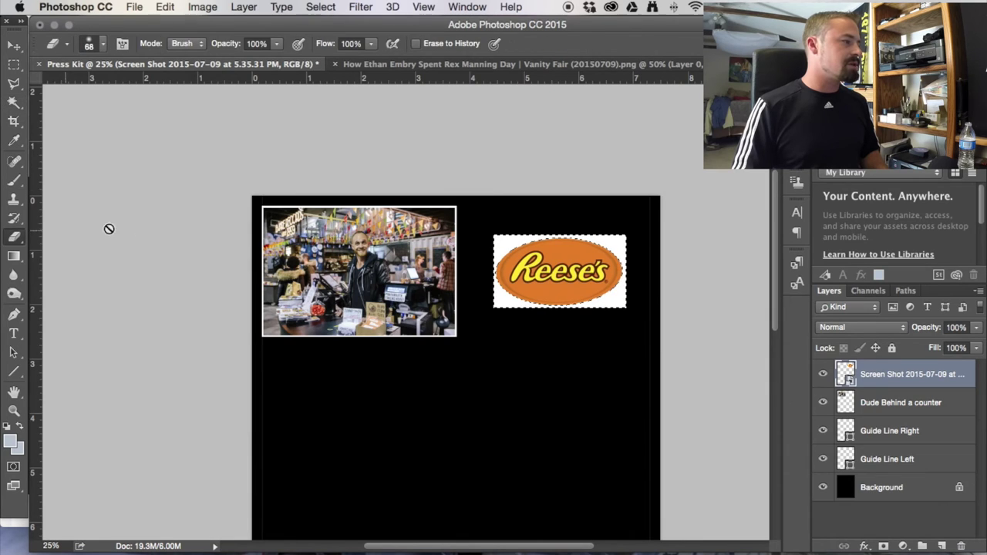
pyautogui.click(508, 249)
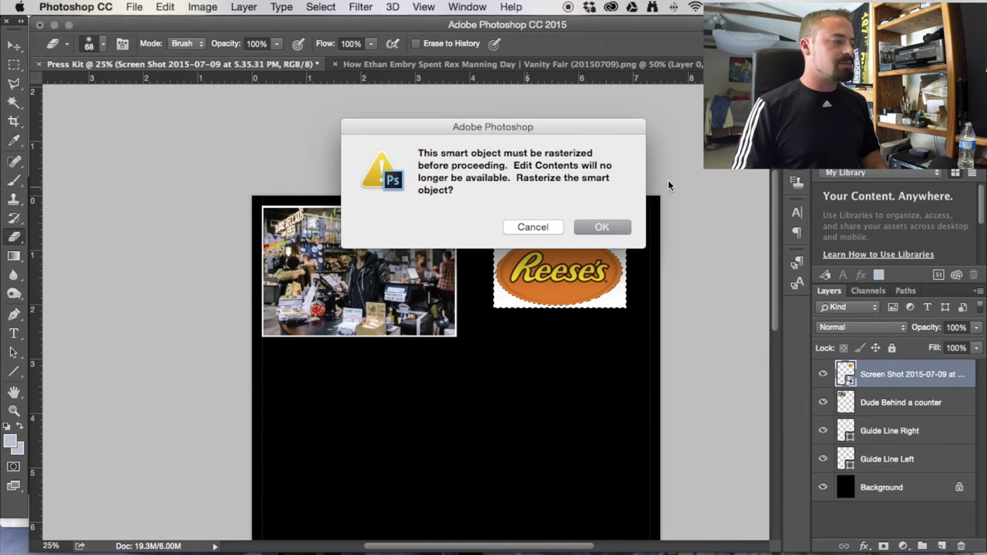
pyautogui.click(580, 227)
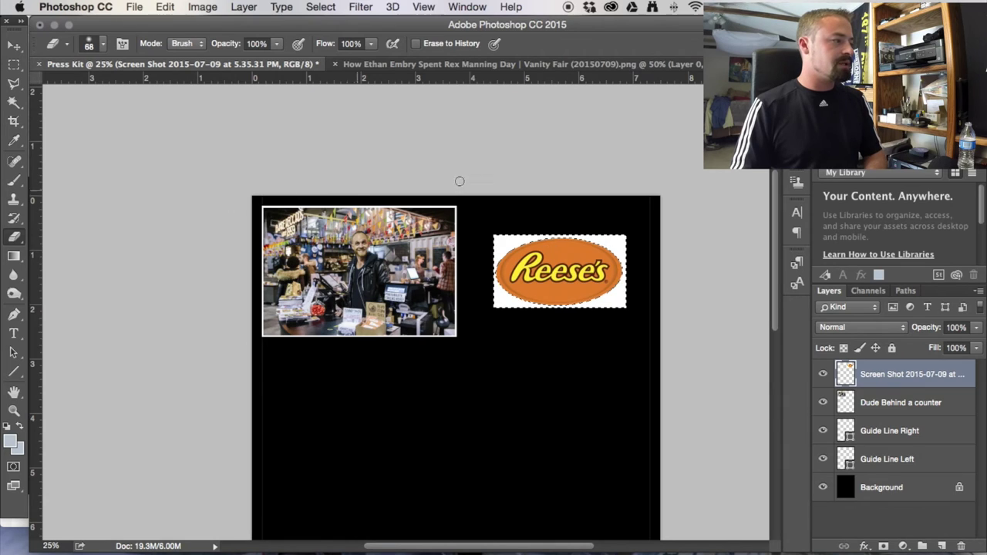
pyautogui.press('Delete')
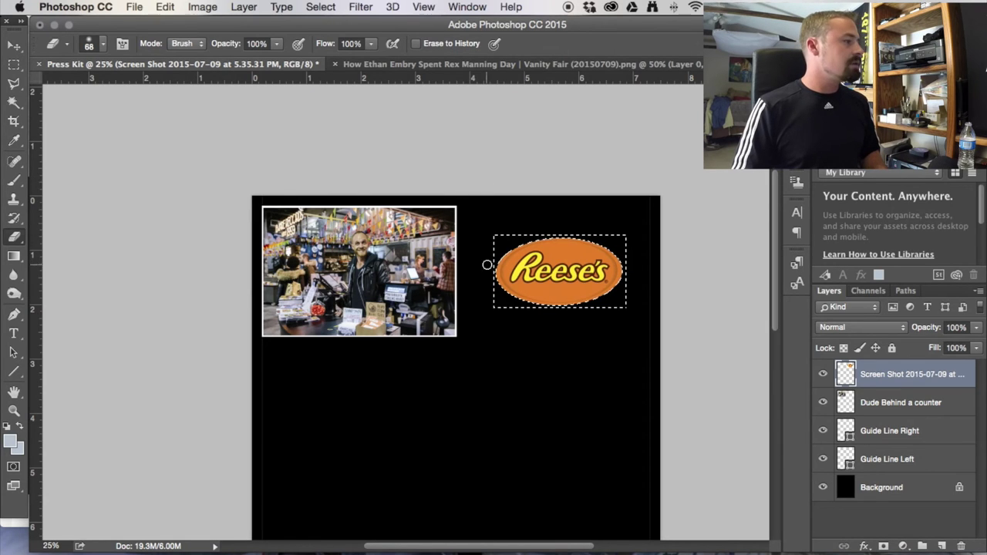
# Clear the selection and move the logo up so its top lines up with the top of the photo.
pyautogui.press('m')
pyautogui.click(515, 379)
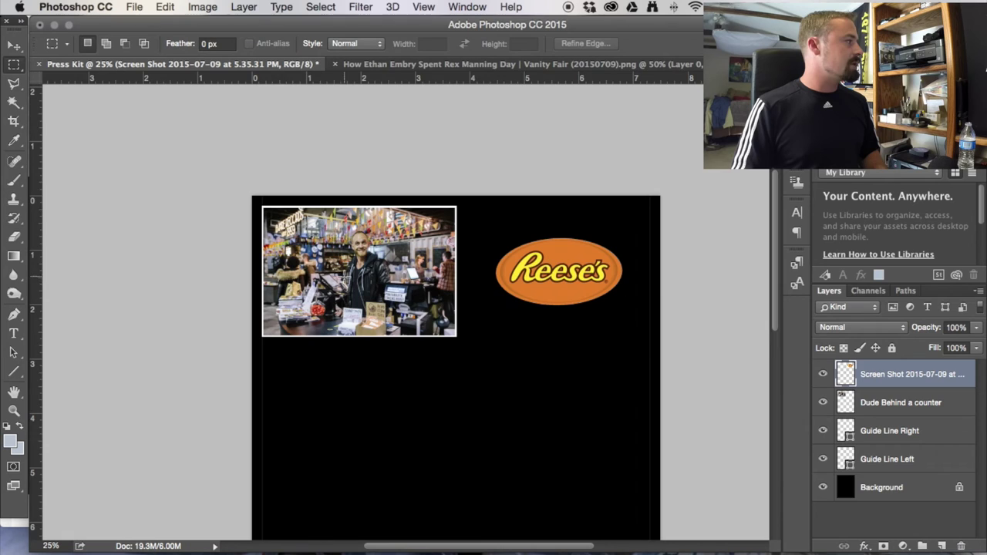
pyautogui.click(14, 46)
pyautogui.moveTo(568, 300); pyautogui.dragTo(567, 265)
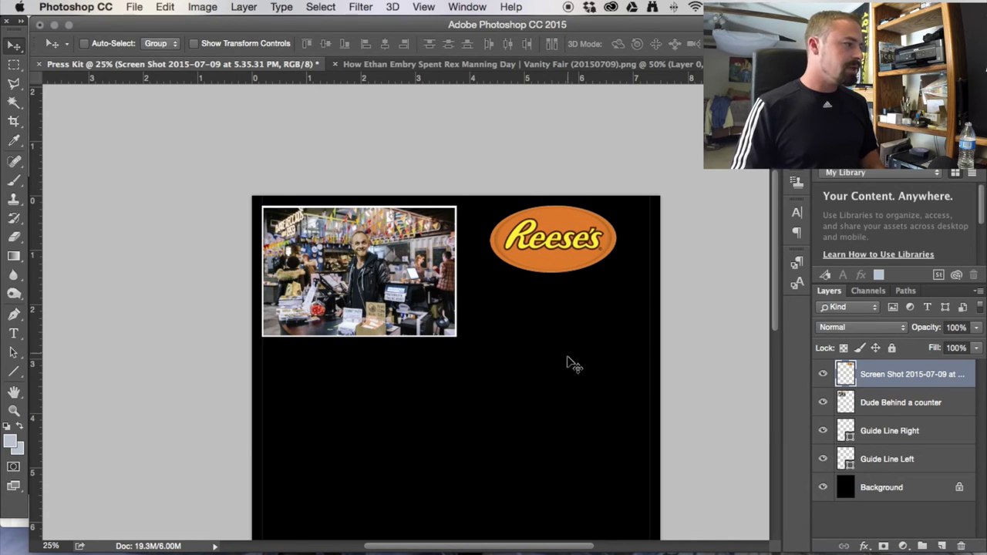
pyautogui.scroll(-2, 543, 392)
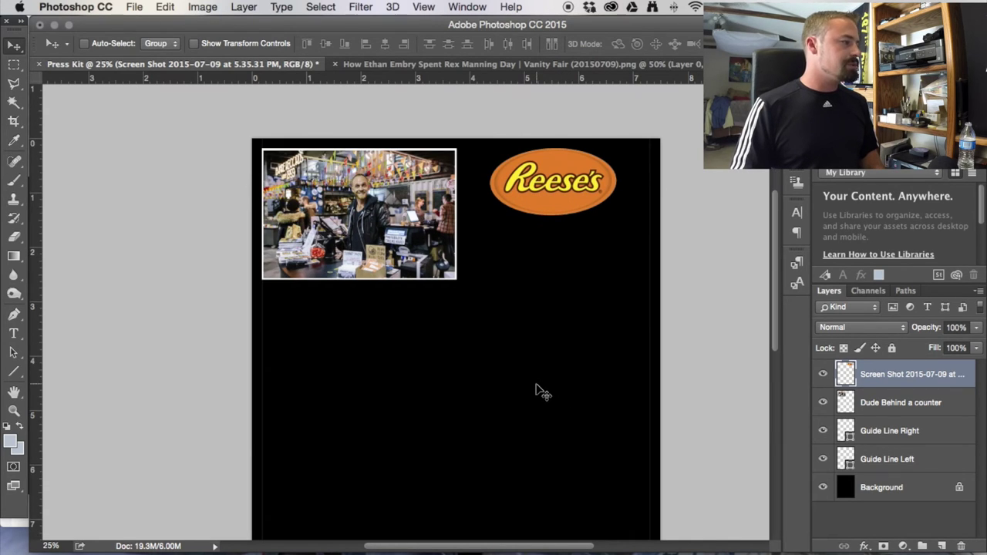
# Switch to Finder and place Scan 2.jpeg from the Desktop folder onto the Press Kit page in Photoshop.
pyautogui.scroll(-3, 543, 392)
pyautogui.press('super')
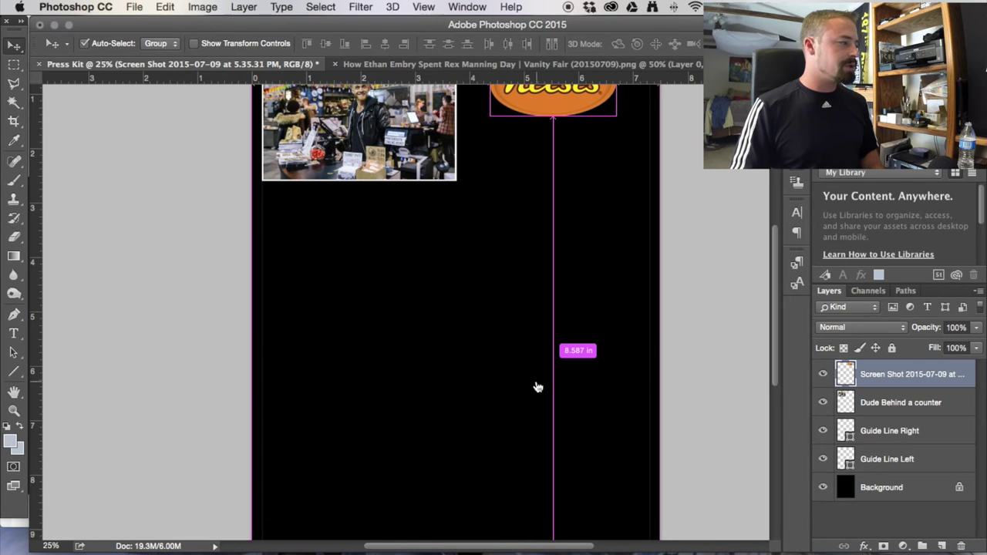
pyautogui.press('super+Tab')
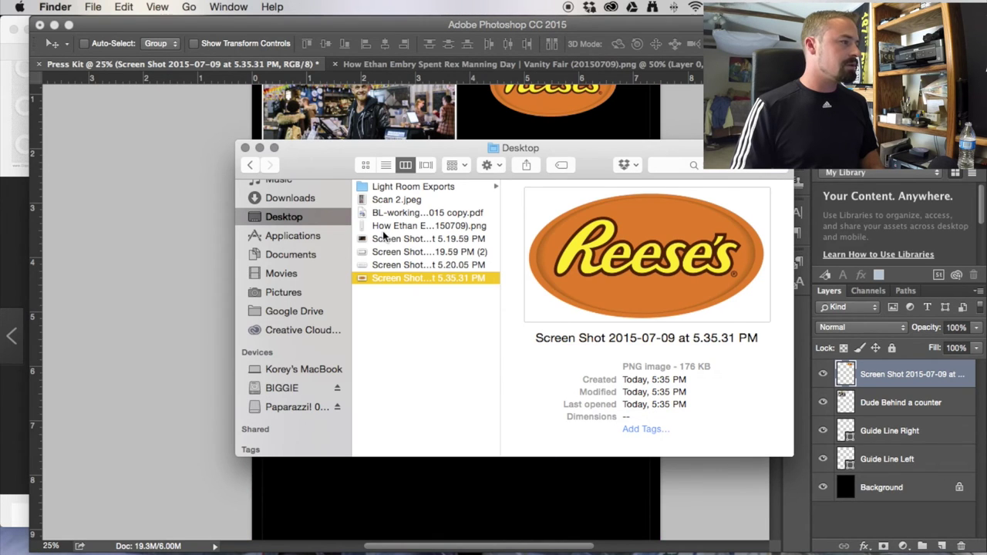
pyautogui.click(386, 200)
pyautogui.moveTo(463, 152); pyautogui.dragTo(577, 162)
pyautogui.moveTo(476, 211); pyautogui.dragTo(315, 294)
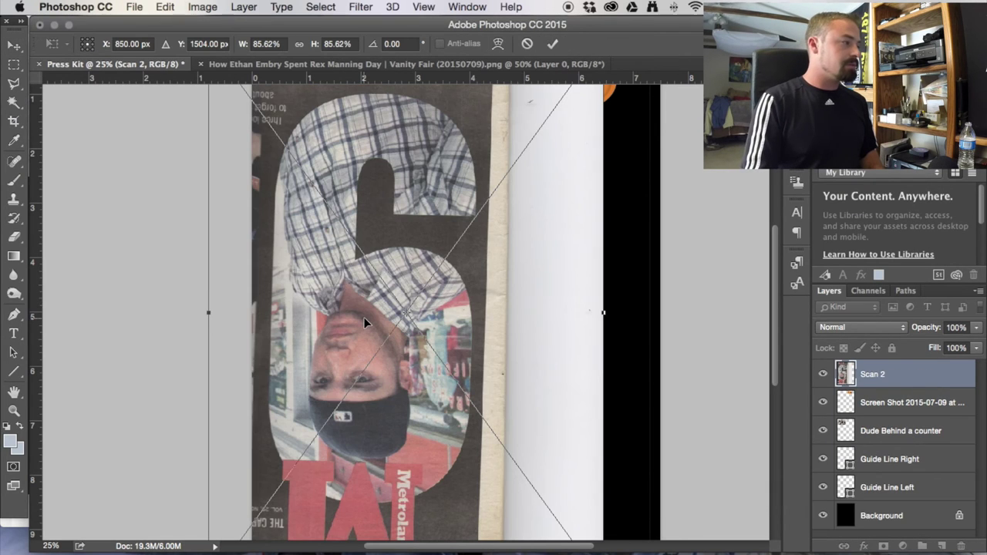
# Move the placed scan to X 1090 px, Y 1500 px, rotate it 180° so the cover is upright, and commit the placement.
pyautogui.press('super+minus')
pyautogui.press('super+minus')
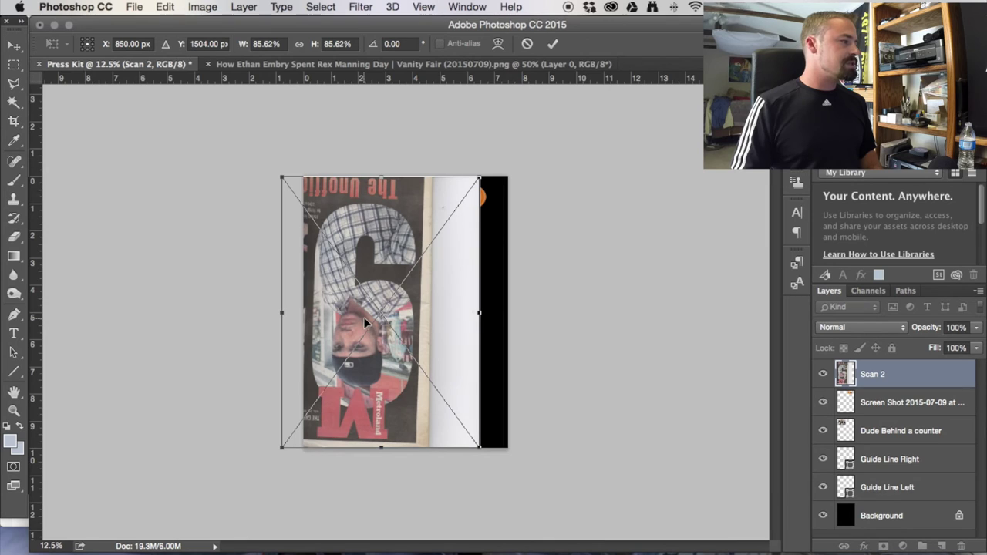
pyautogui.moveTo(385, 244); pyautogui.dragTo(397, 243)
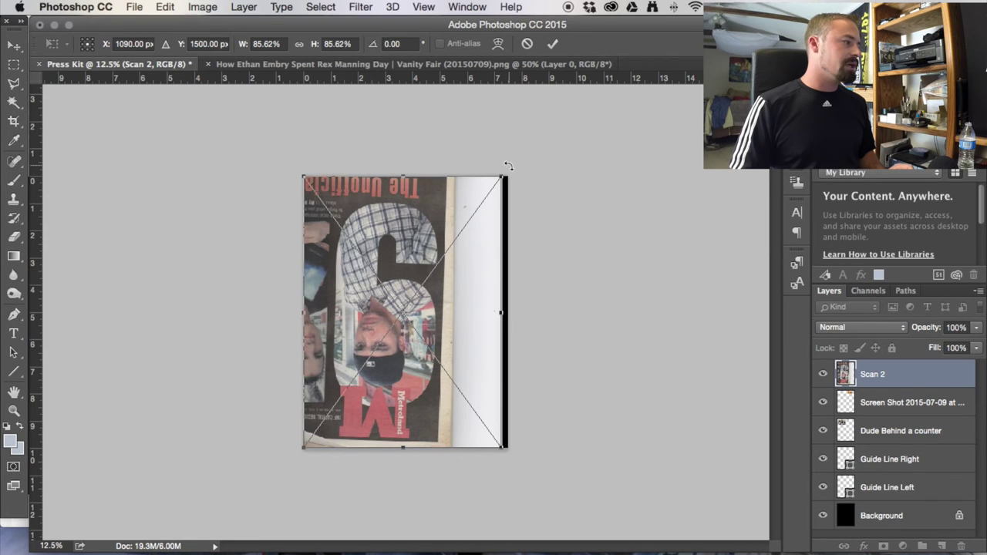
pyautogui.moveTo(508, 166); pyautogui.dragTo(309, 461)
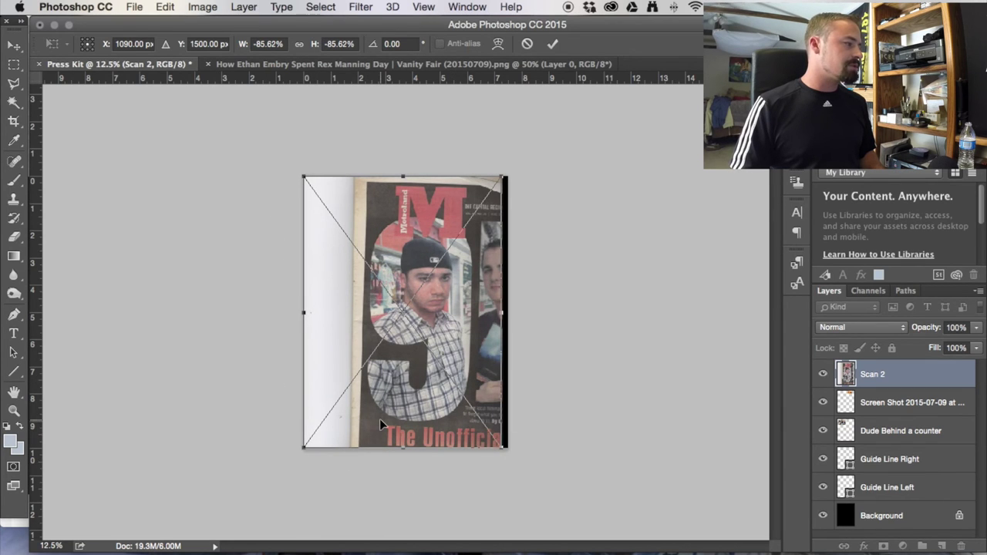
pyautogui.press('Return')
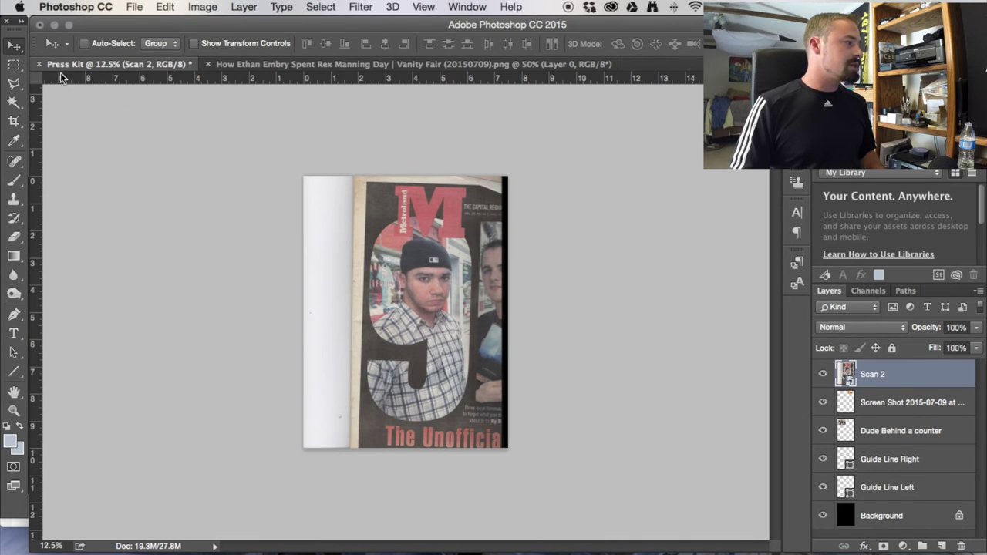
# Select a rectangle around the man's head and upper body on the scan and invert the selection.
pyautogui.click(13, 63)
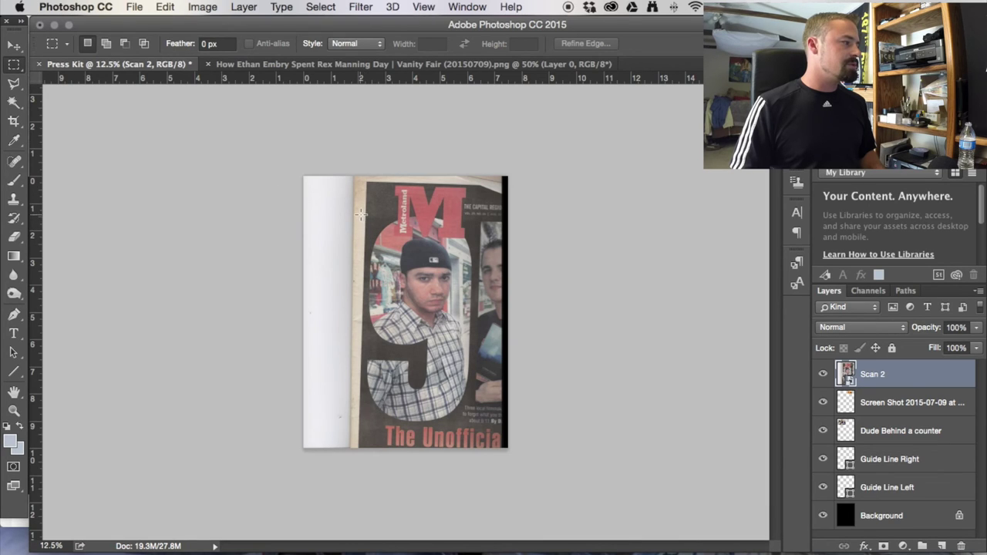
pyautogui.moveTo(369, 214); pyautogui.dragTo(478, 353)
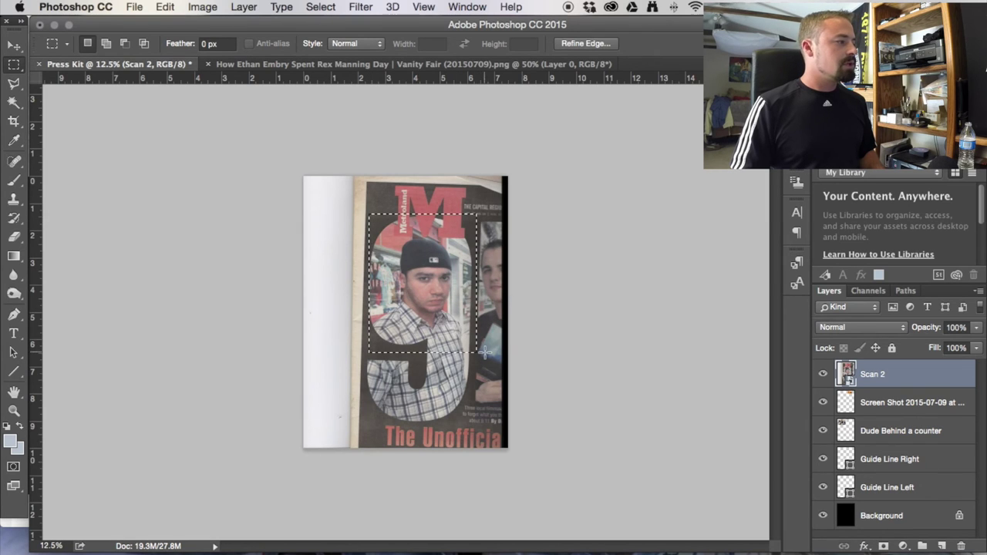
pyautogui.rightClick(442, 292)
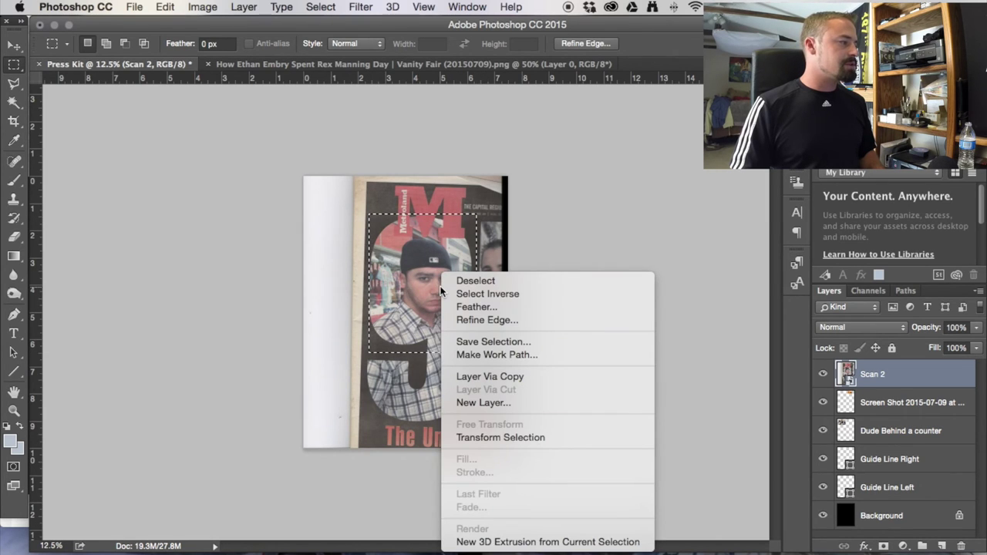
pyautogui.click(447, 294)
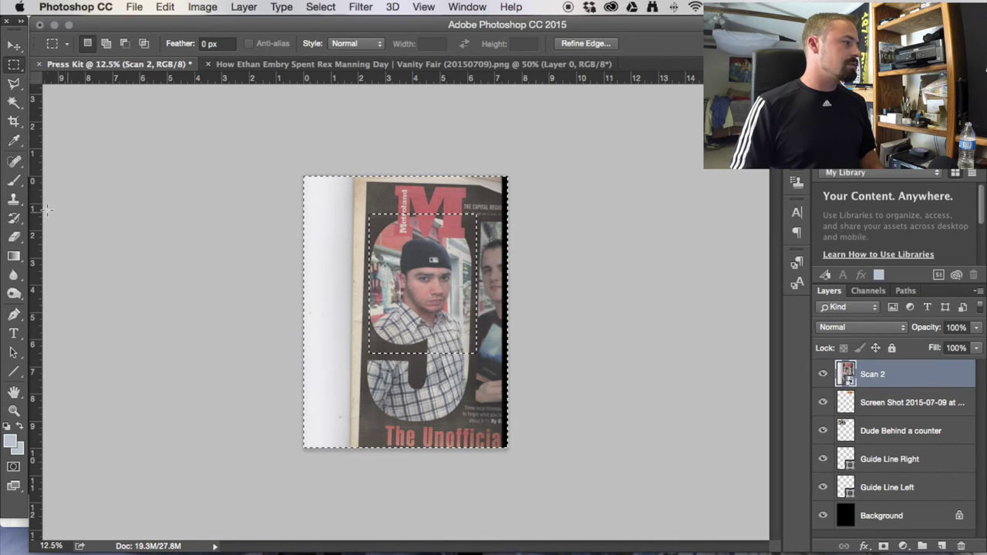
# Rasterize the scan's smart object by using the Eraser on it, and delete everything outside the portrait rectangle.
pyautogui.click(13, 237)
pyautogui.click(348, 256)
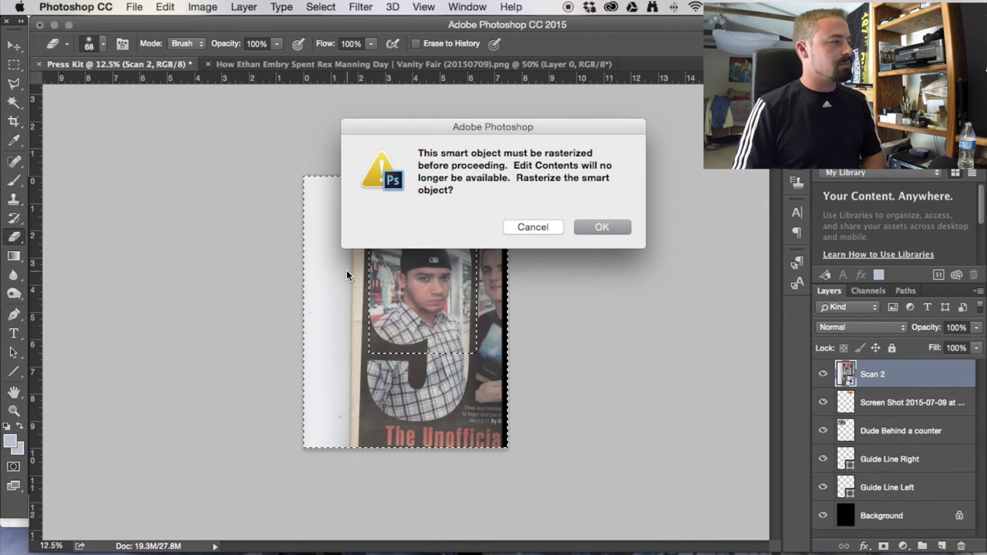
pyautogui.press('Return')
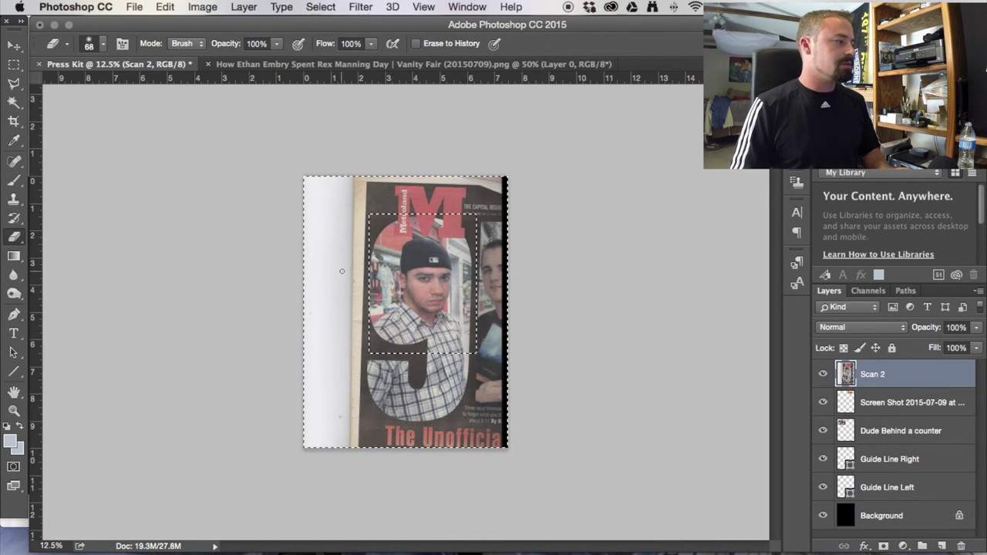
pyautogui.press('Delete')
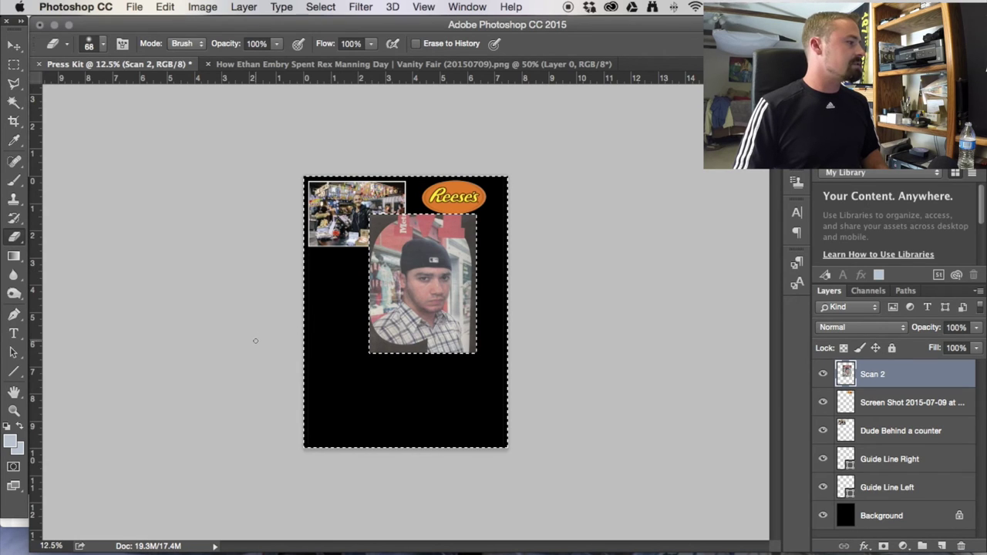
# Clear the selection and move the cropped portrait into the empty area below the store photo.
pyautogui.click(10, 67)
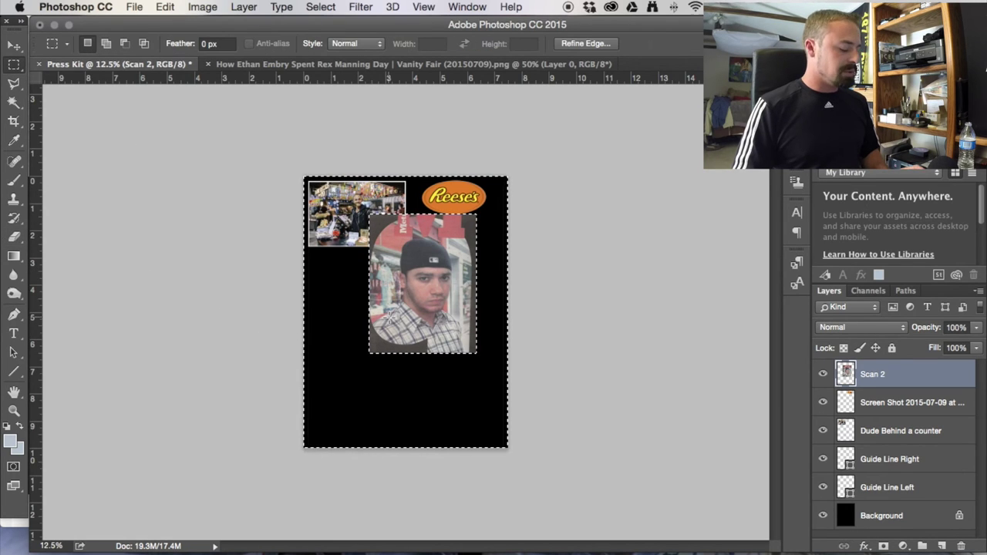
pyautogui.click(410, 351)
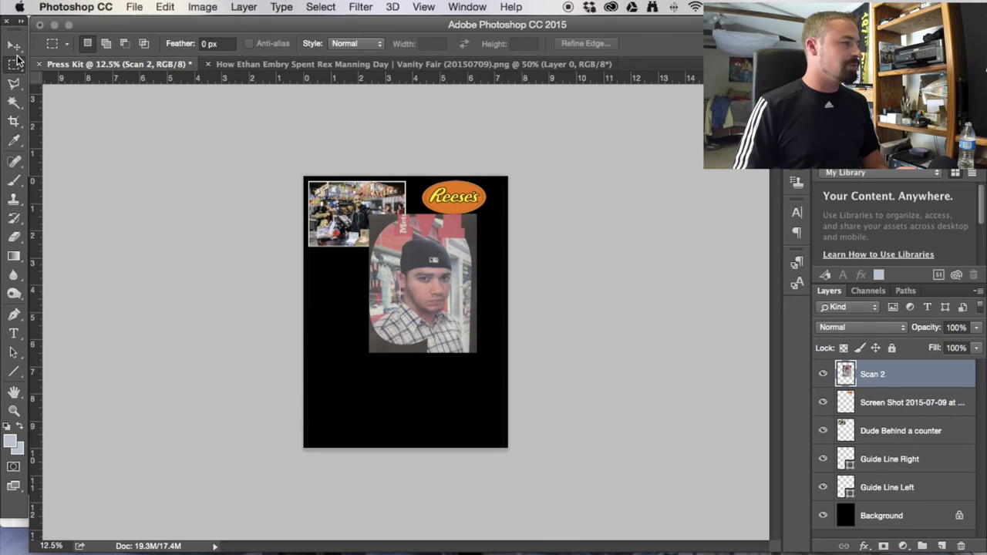
pyautogui.press('v')
pyautogui.moveTo(374, 293); pyautogui.dragTo(359, 337)
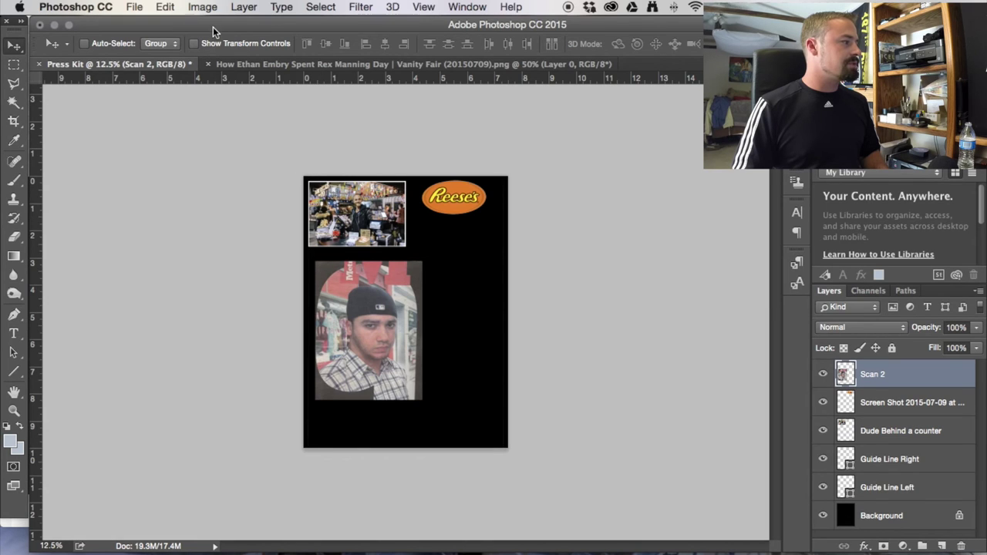
# Apply a Brightness/Contrast adjustment to the portrait with brightness -8 and contrast 43.
pyautogui.click(359, 7)
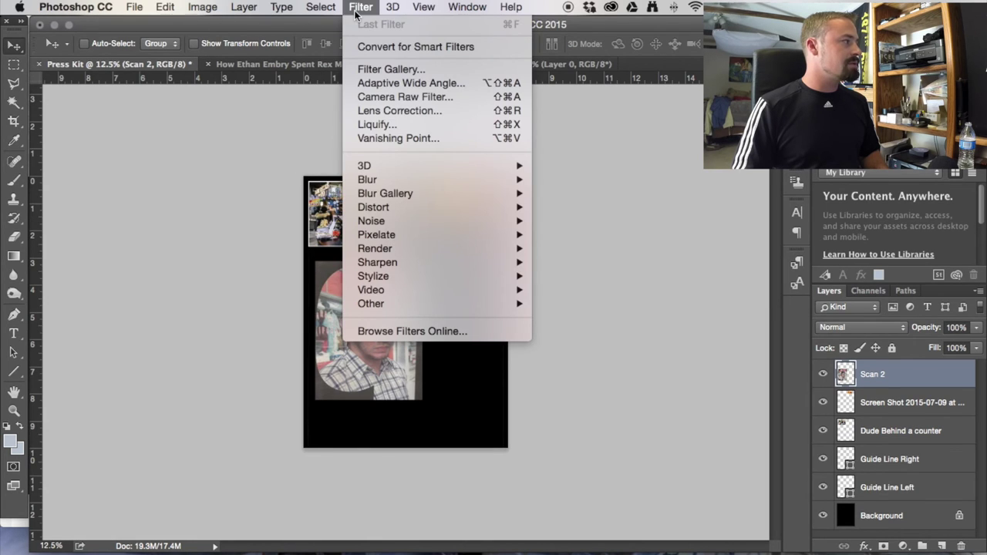
pyautogui.click(356, 9)
pyautogui.click(204, 8)
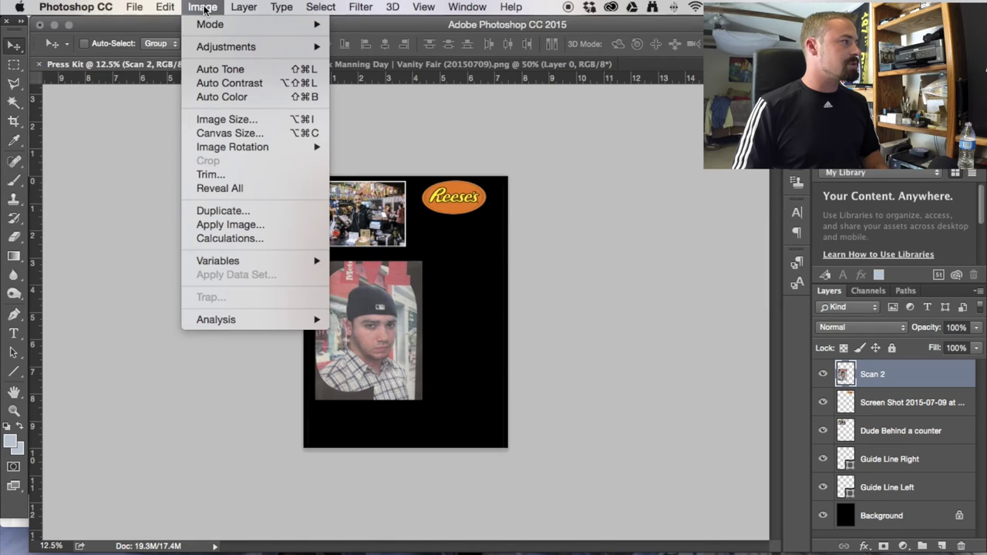
pyautogui.press('Escape')
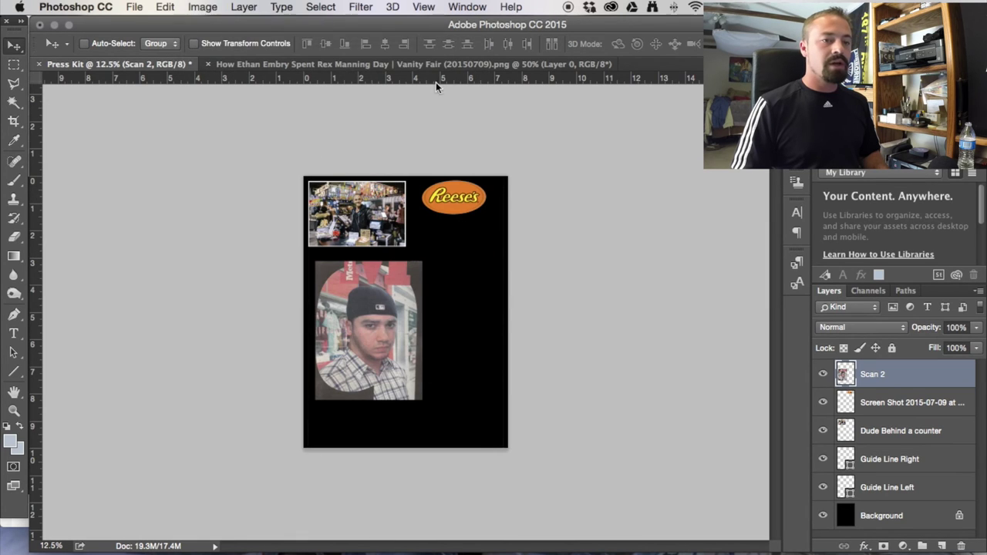
pyautogui.press('i')
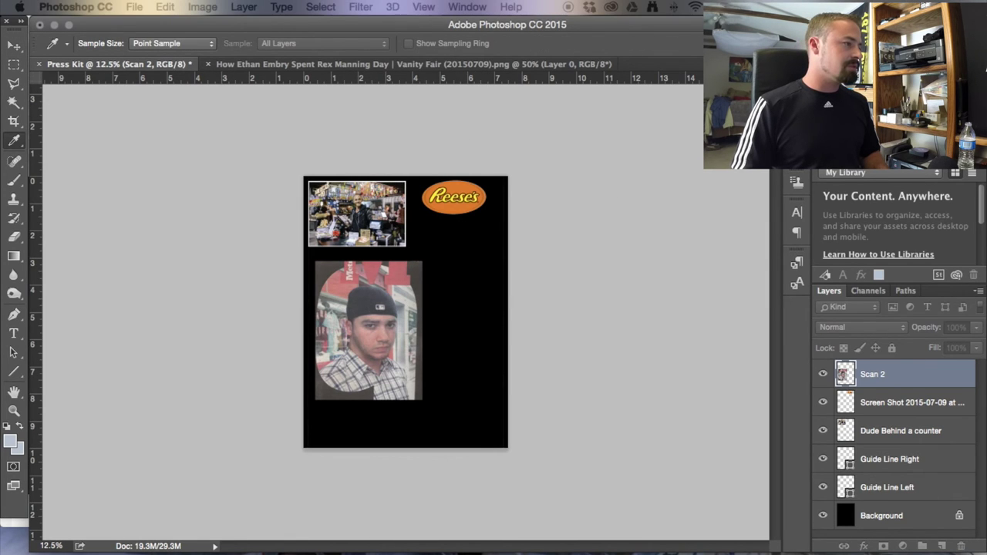
pyautogui.moveTo(703, 167); pyautogui.dragTo(605, 177)
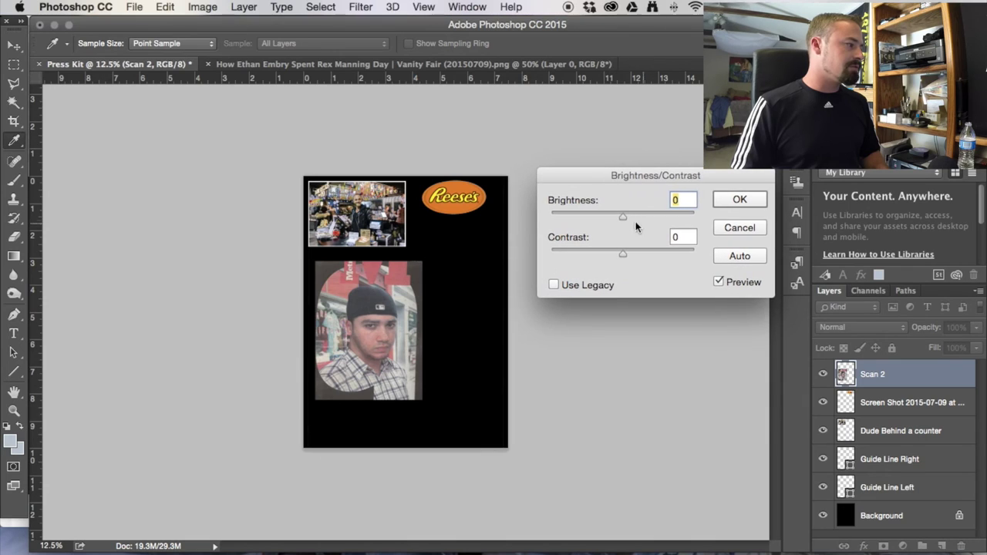
pyautogui.moveTo(622, 216); pyautogui.dragTo(618, 216)
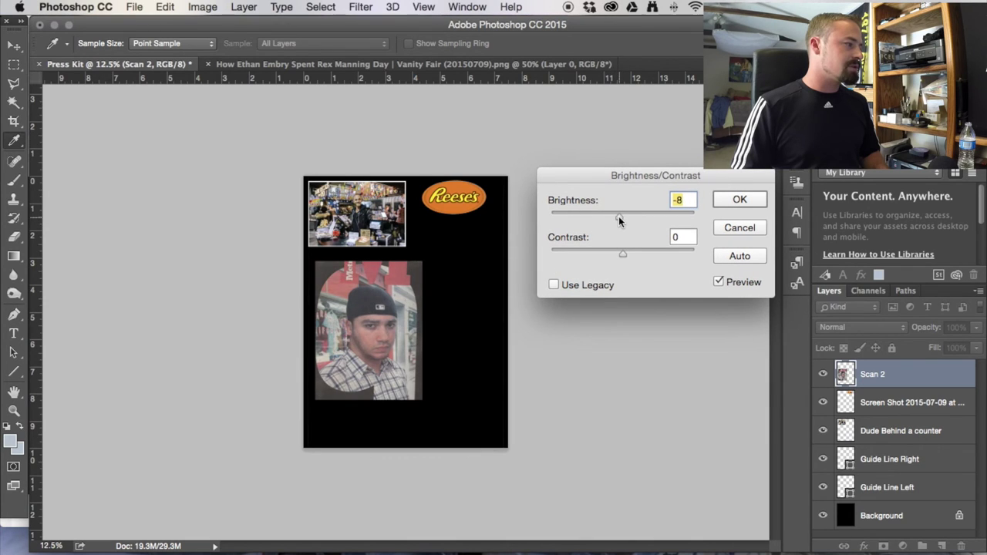
pyautogui.moveTo(622, 252); pyautogui.dragTo(654, 248)
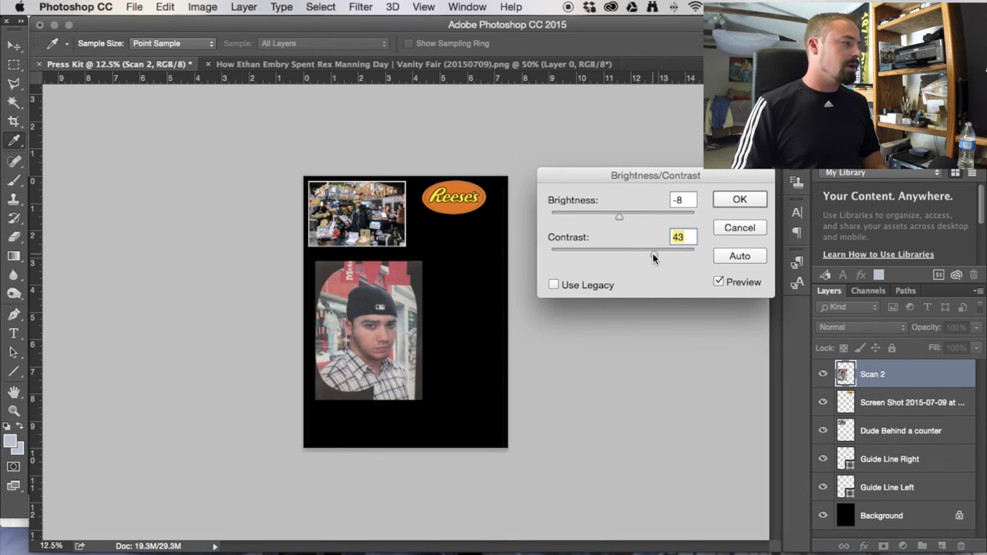
pyautogui.click(725, 203)
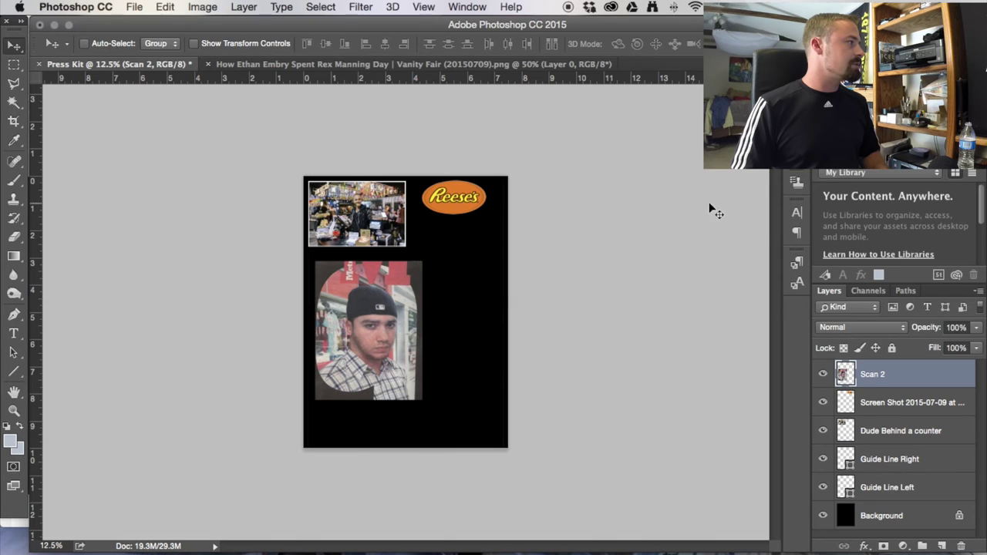
# Apply a Vibrance adjustment to the portrait with vibrance +27 and saturation -1.
pyautogui.click(202, 7)
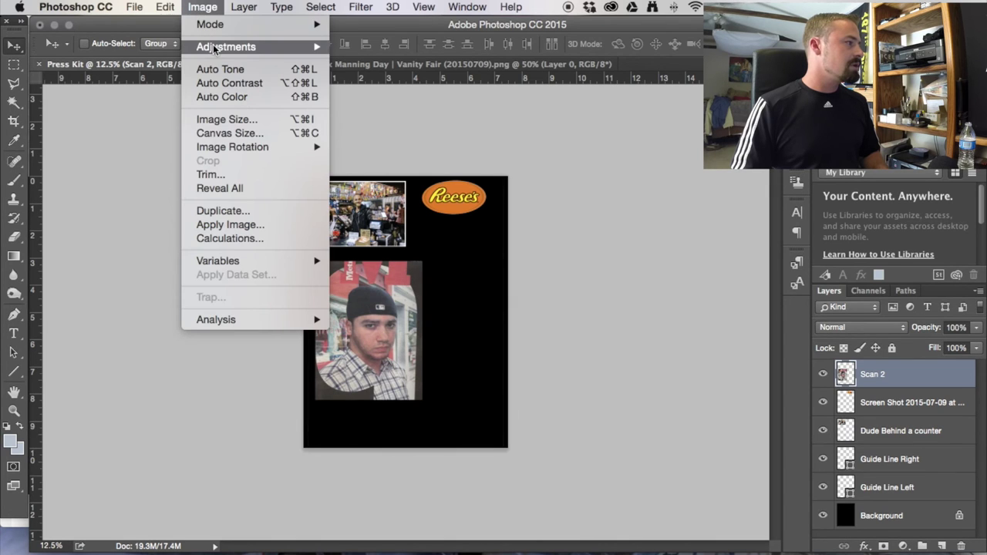
pyautogui.moveTo(220, 46)
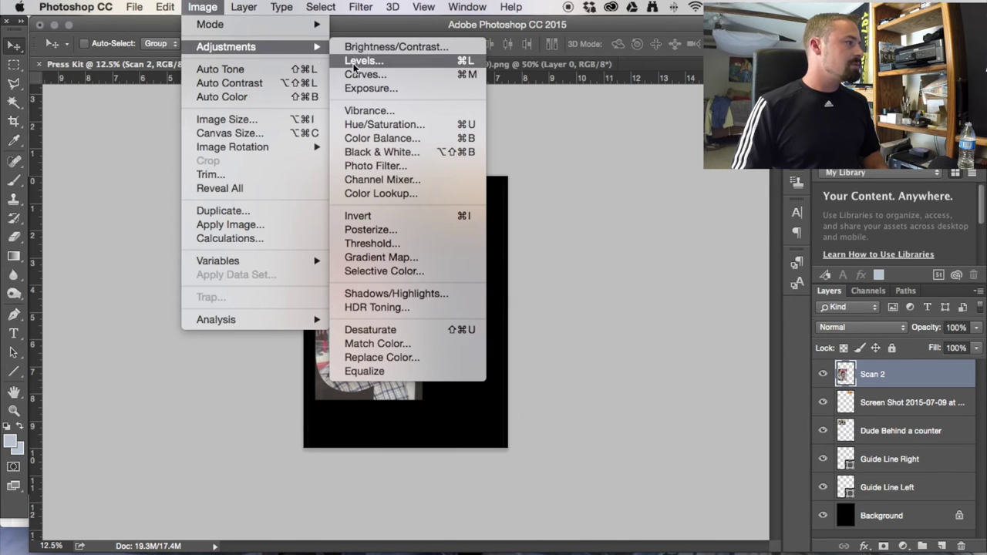
pyautogui.click(384, 124)
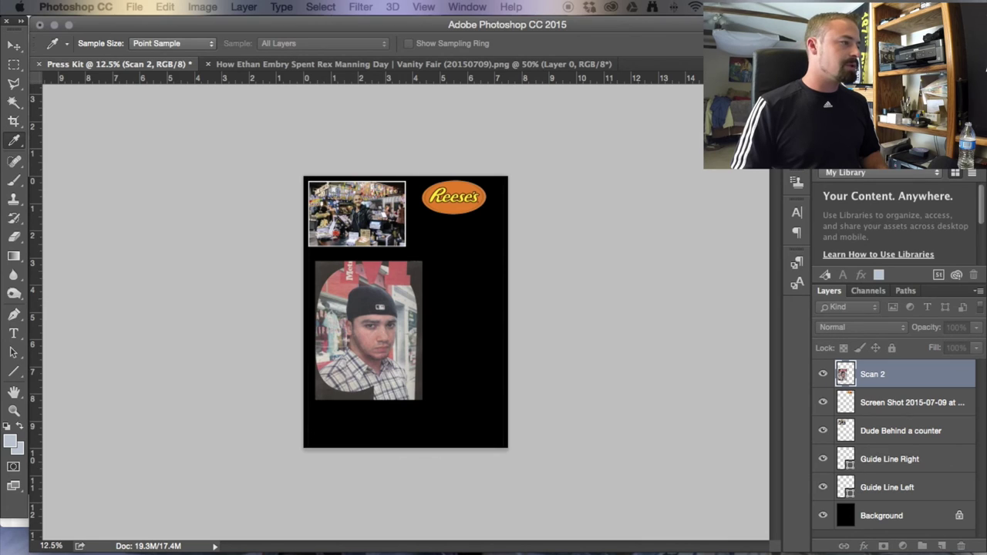
pyautogui.moveTo(767, 175); pyautogui.dragTo(646, 177)
pyautogui.moveTo(654, 229); pyautogui.dragTo(674, 229)
pyautogui.moveTo(654, 272); pyautogui.dragTo(652, 272)
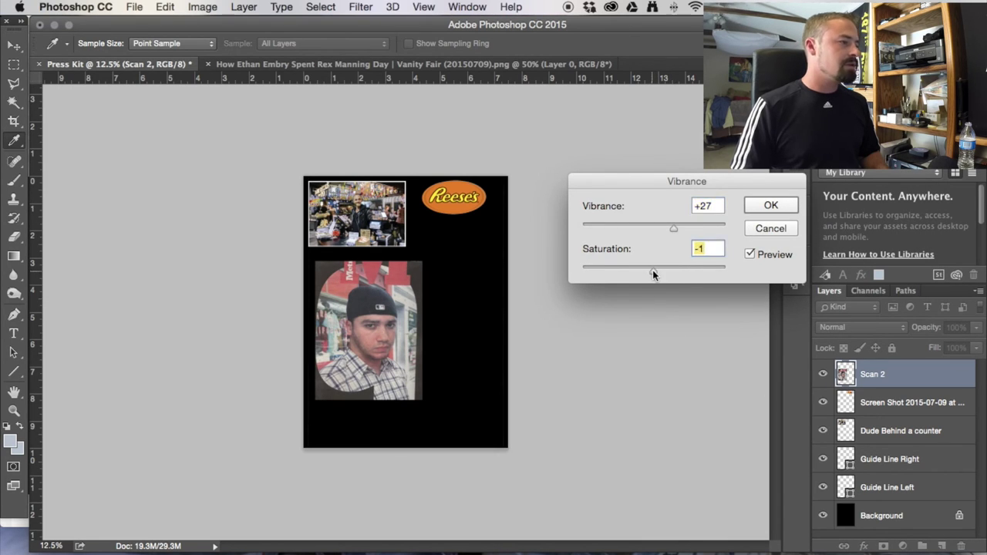
pyautogui.click(764, 205)
pyautogui.press('v')
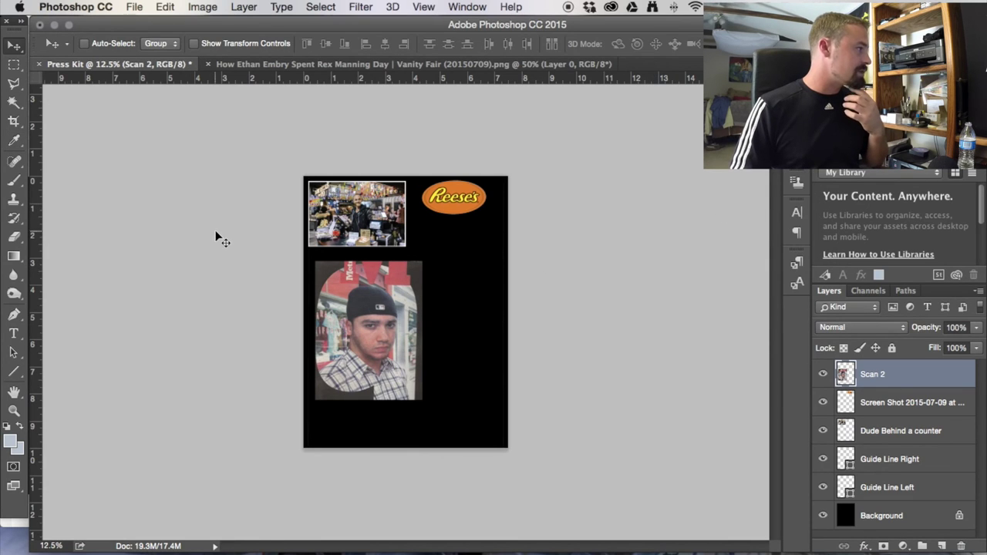
pyautogui.click(202, 7)
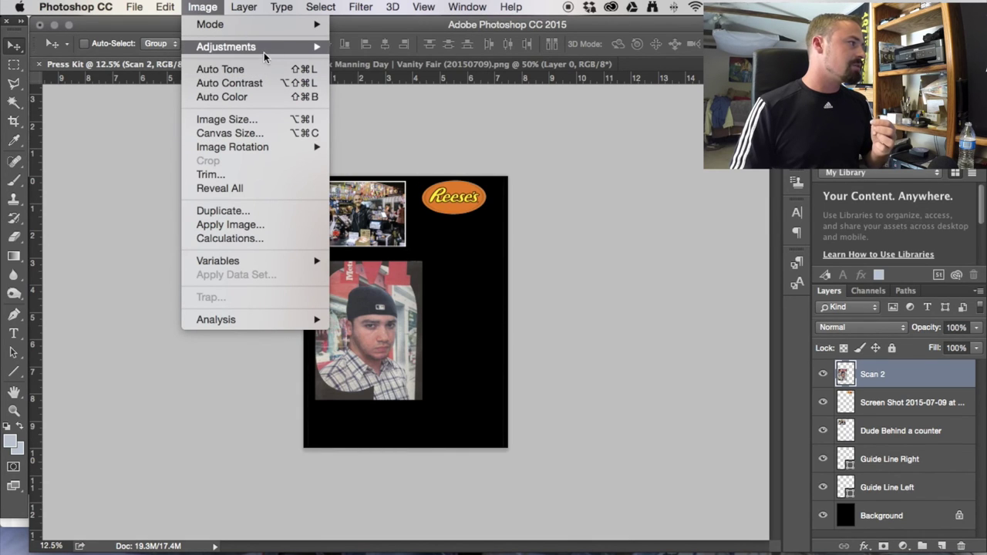
pyautogui.moveTo(263, 47)
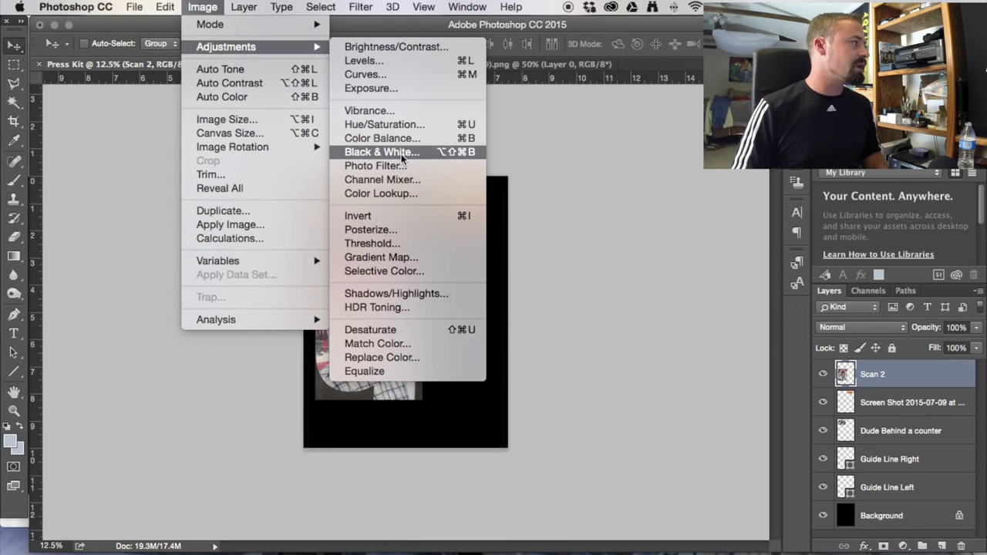
pyautogui.moveTo(243, 7)
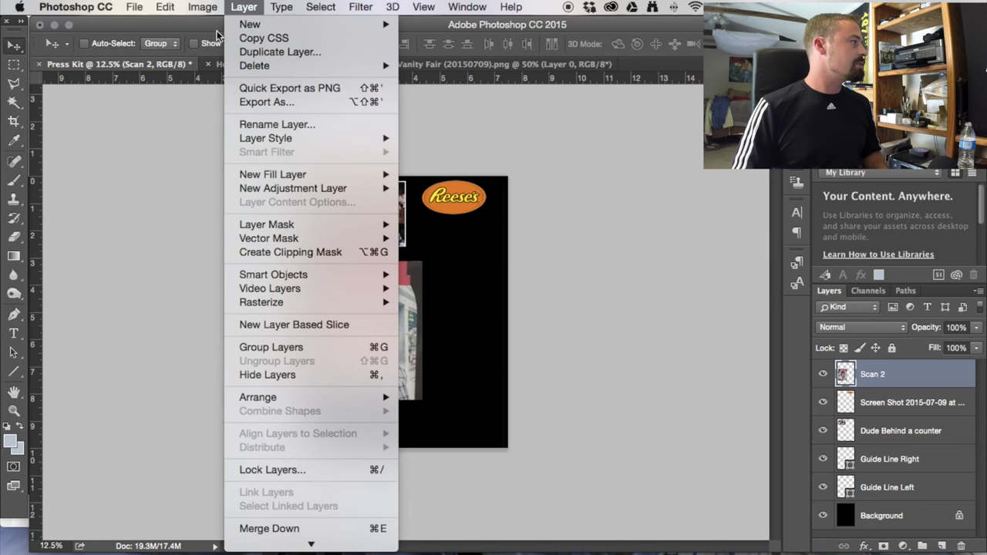
pyautogui.click(108, 26)
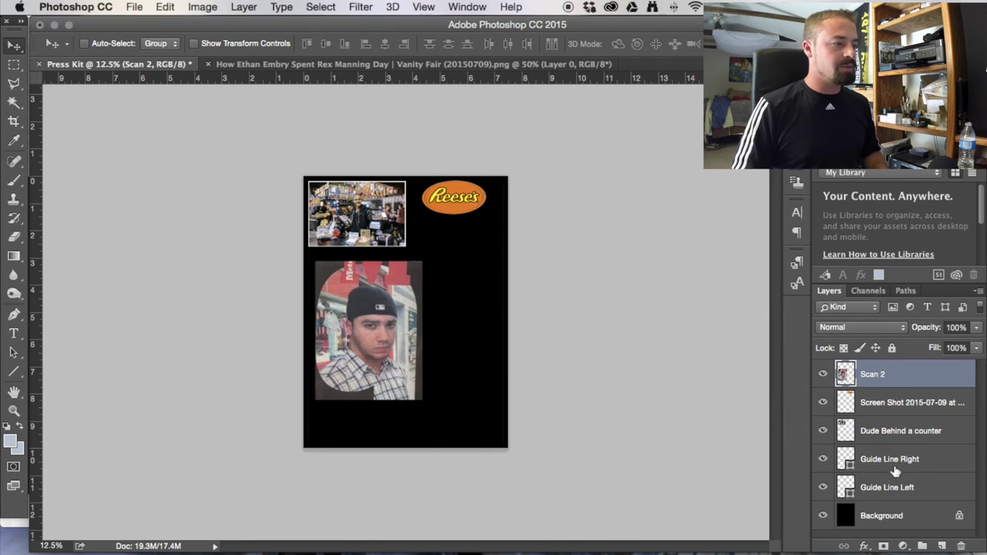
# Rename the screenshot layer that holds the Reese's image as "Reese's Logo".
pyautogui.click(894, 407)
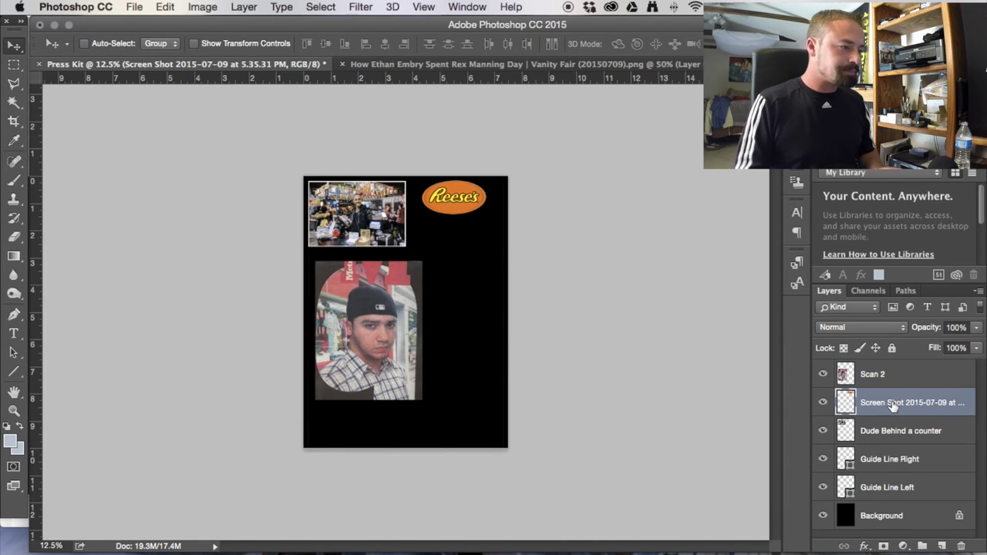
pyautogui.doubleClick(893, 402)
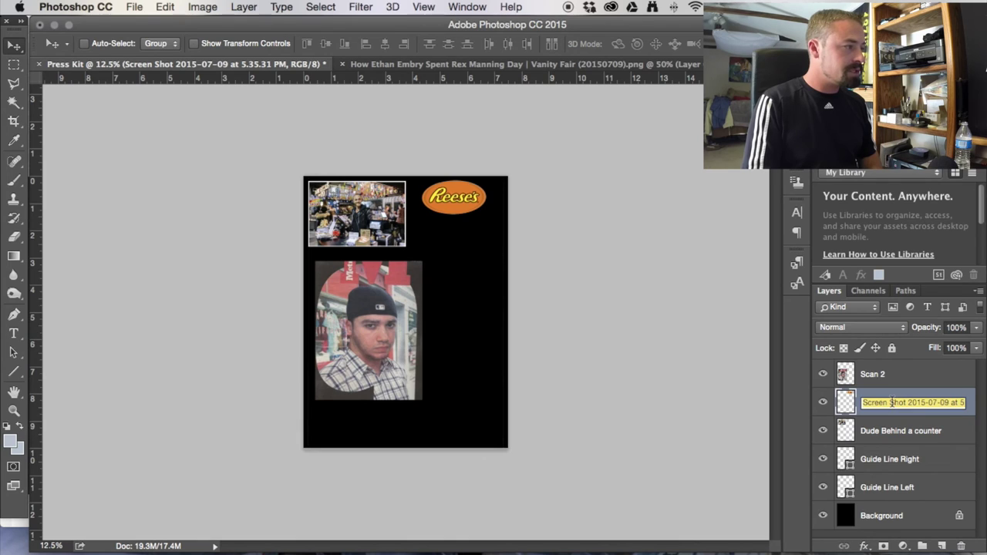
pyautogui.write('Reese')
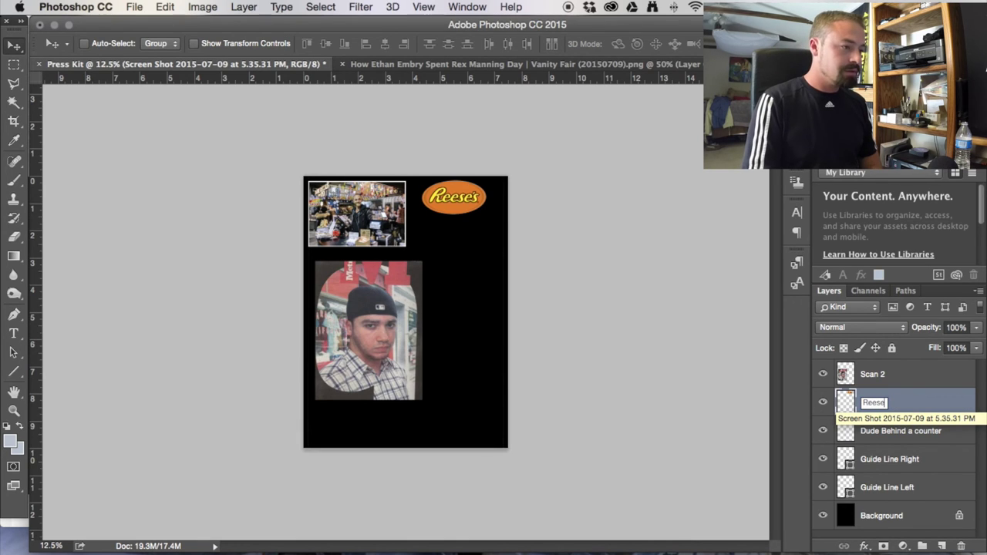
pyautogui.write("'s Logo")
pyautogui.press('Return')
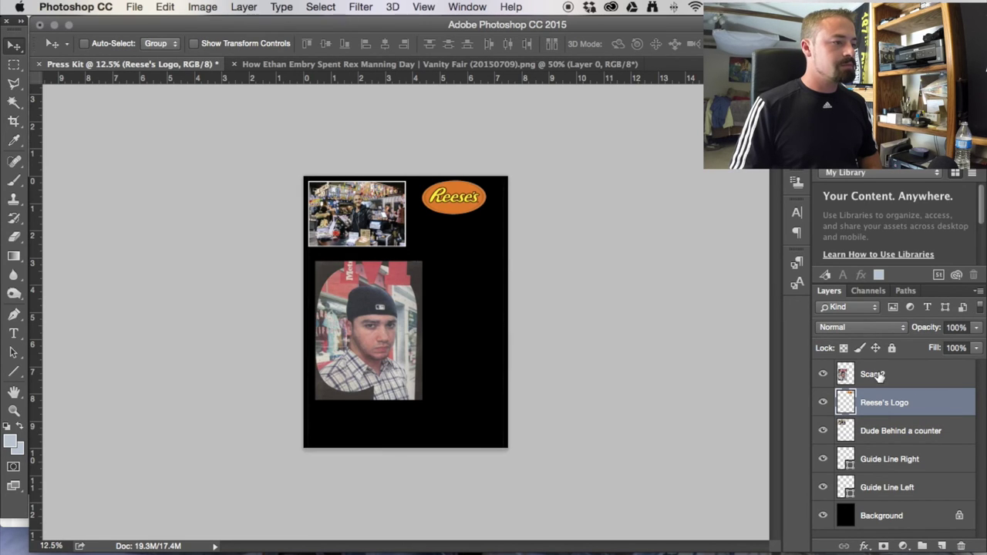
# Rename the Scan 2 layer with the surname of the person in the portrait.
pyautogui.click(879, 375)
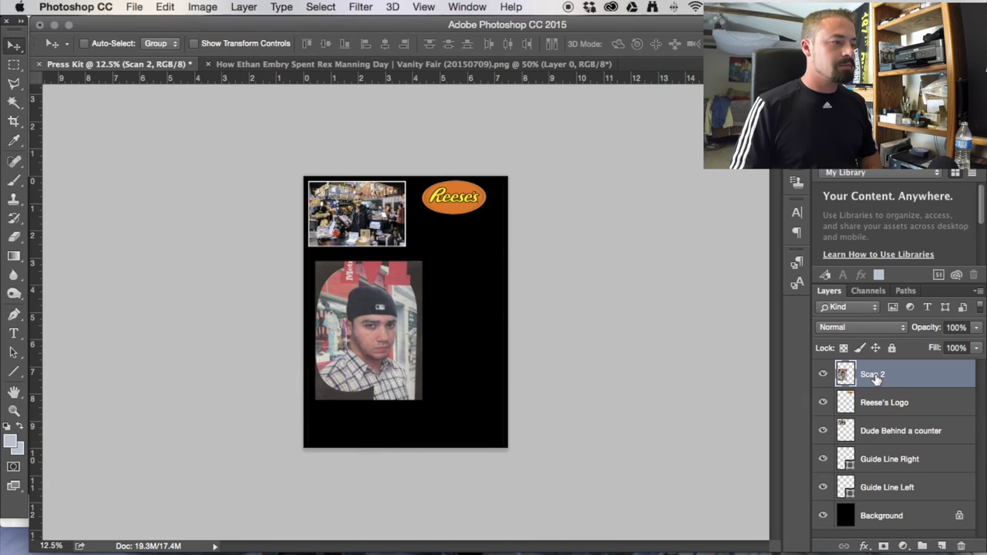
pyautogui.doubleClick(876, 376)
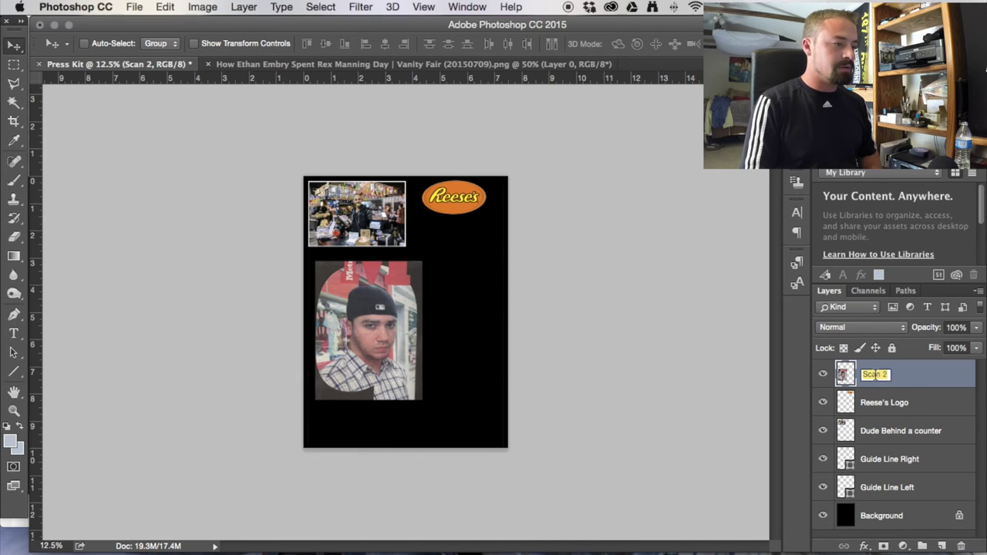
pyautogui.write('Berman')
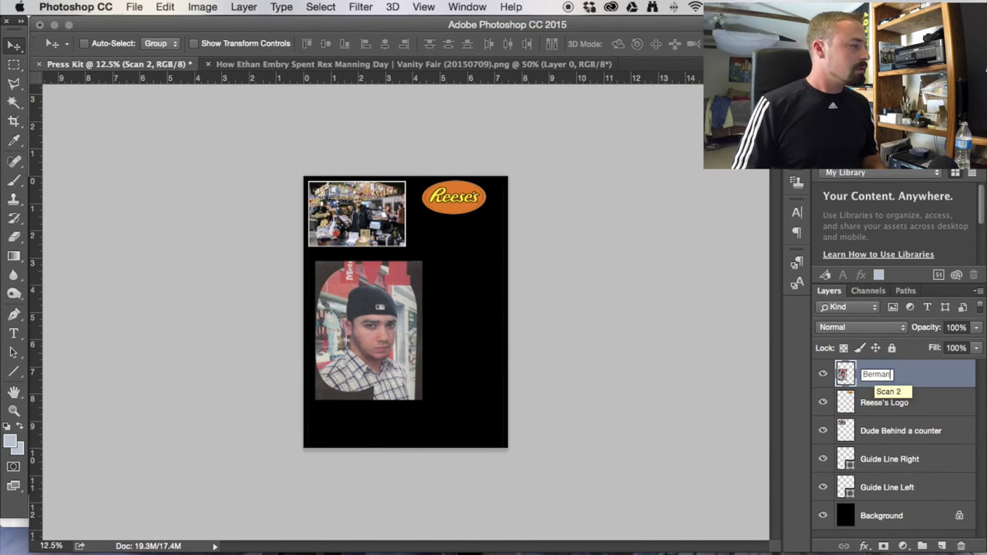
pyautogui.press('Return')
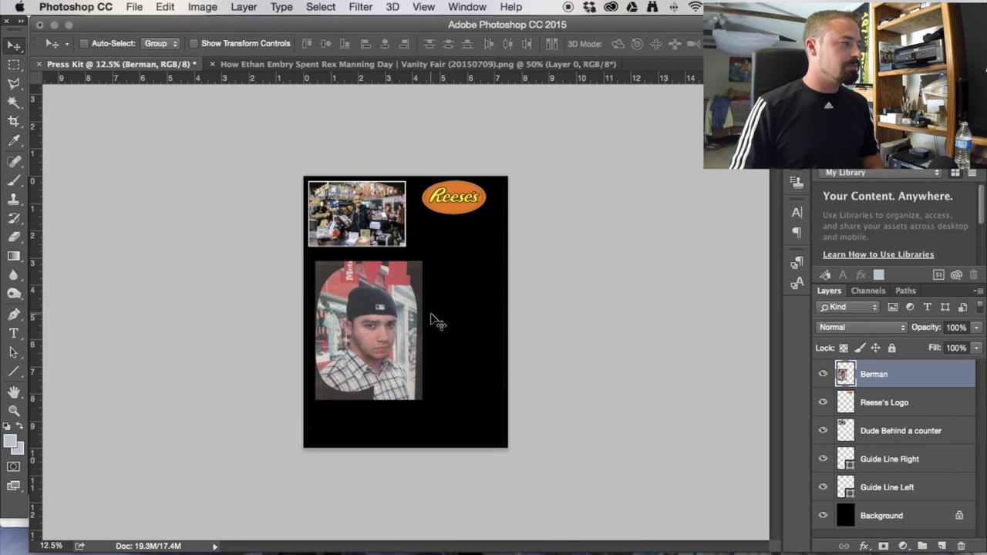
# Try the portrait over the store photo with its layer below and above the photo's layer, and undo these changes.
pyautogui.moveTo(409, 340); pyautogui.dragTo(390, 238)
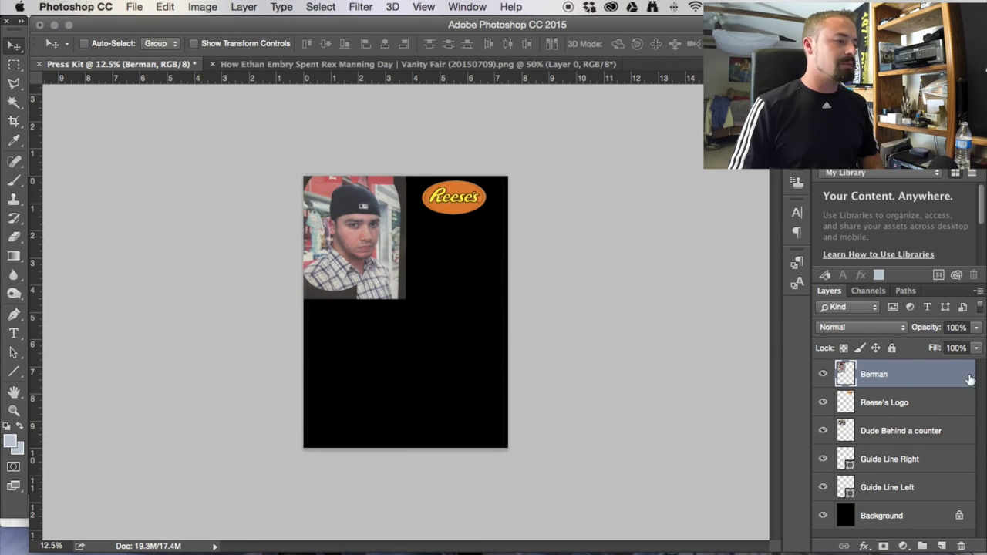
pyautogui.moveTo(901, 379); pyautogui.dragTo(913, 453)
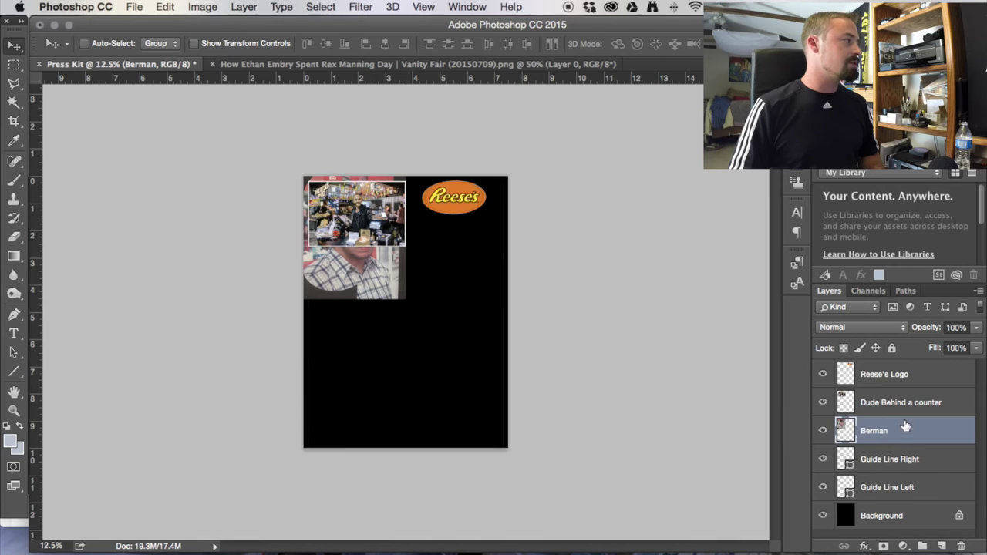
pyautogui.press('super+shift+bracketright')
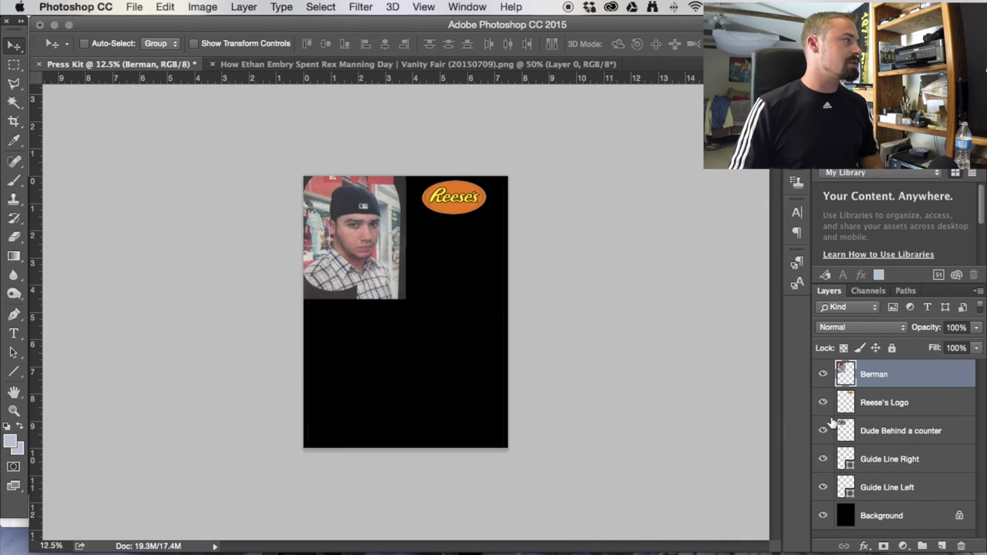
pyautogui.click(157, 10)
pyautogui.click(167, 51)
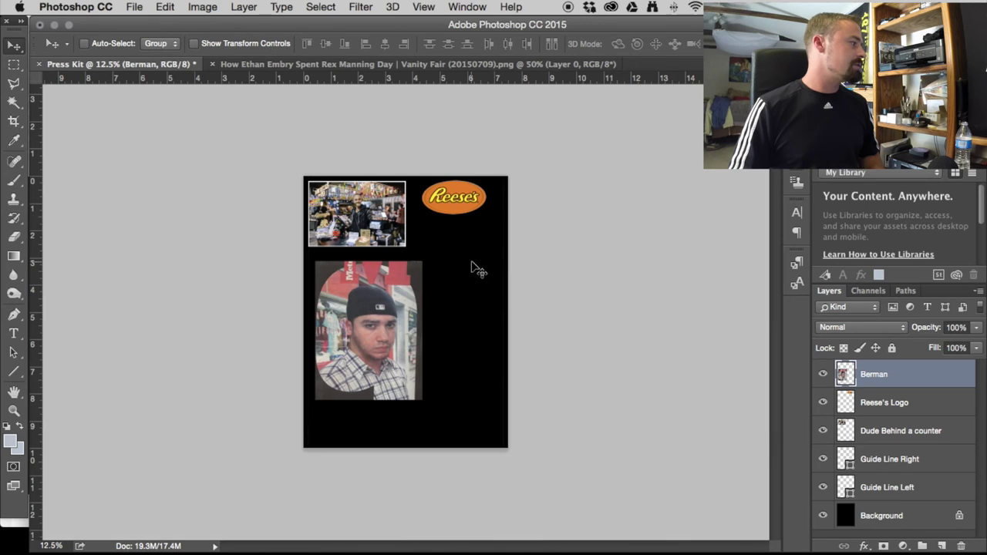
# Add the text "Hey there!!" in the empty area below the Reese's logo and shift it to sit centered under the logo.
pyautogui.click(14, 333)
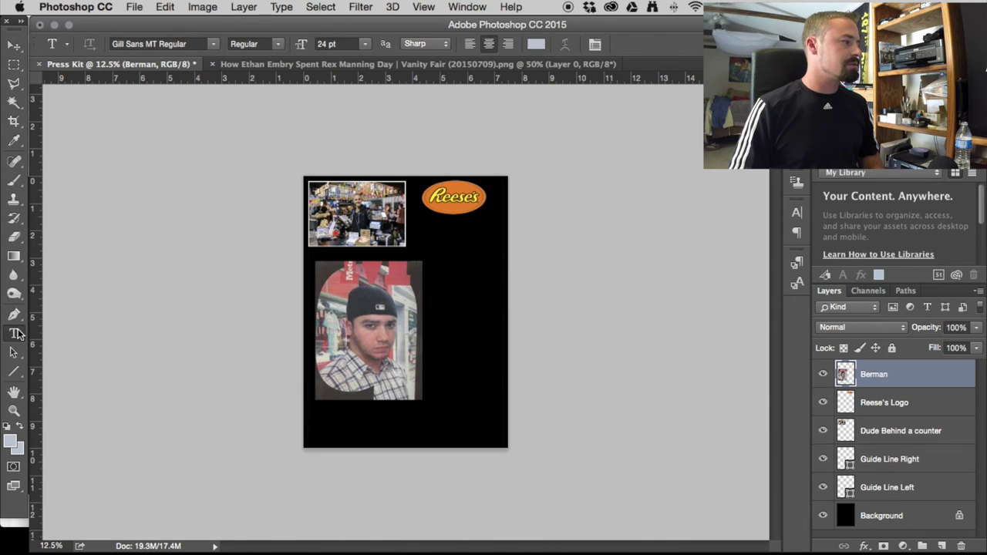
pyautogui.click(433, 240)
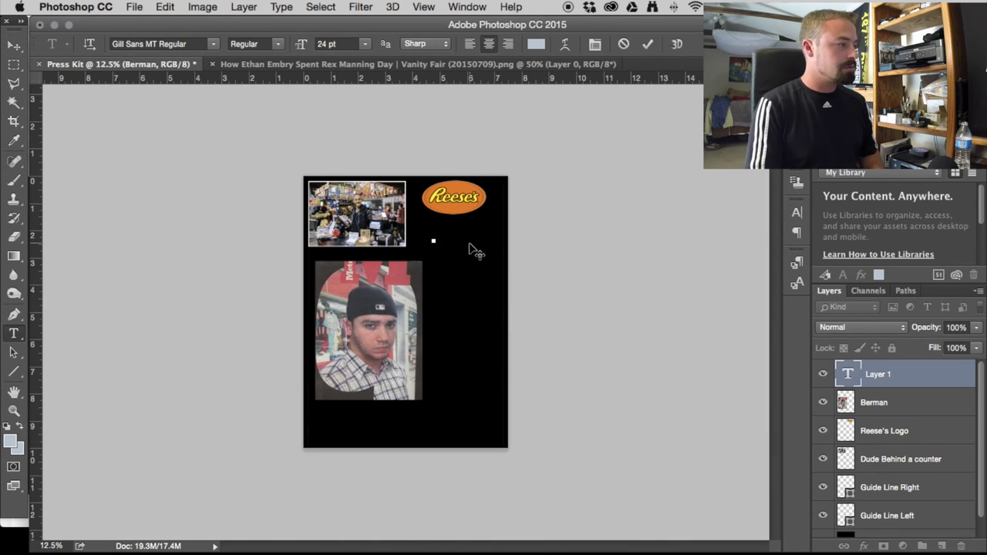
pyautogui.write('Herb')
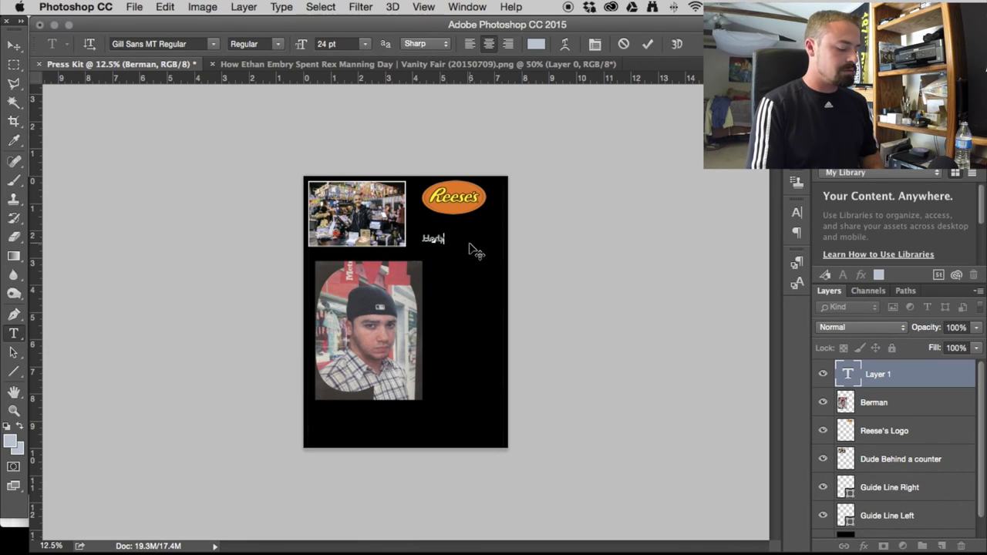
pyautogui.press('BackSpace')
pyautogui.press('BackSpace')
pyautogui.press('BackSpace')
pyautogui.write('ey there!!')
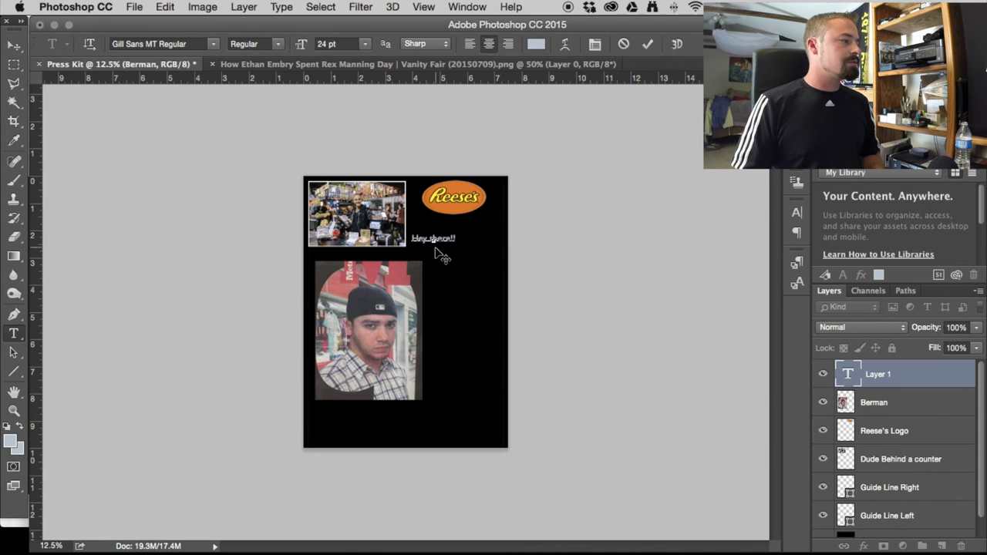
pyautogui.moveTo(448, 260)
pyautogui.mouseDown()
pyautogui.moveTo(463, 321)
pyautogui.moveTo(461, 264)
pyautogui.mouseUp()
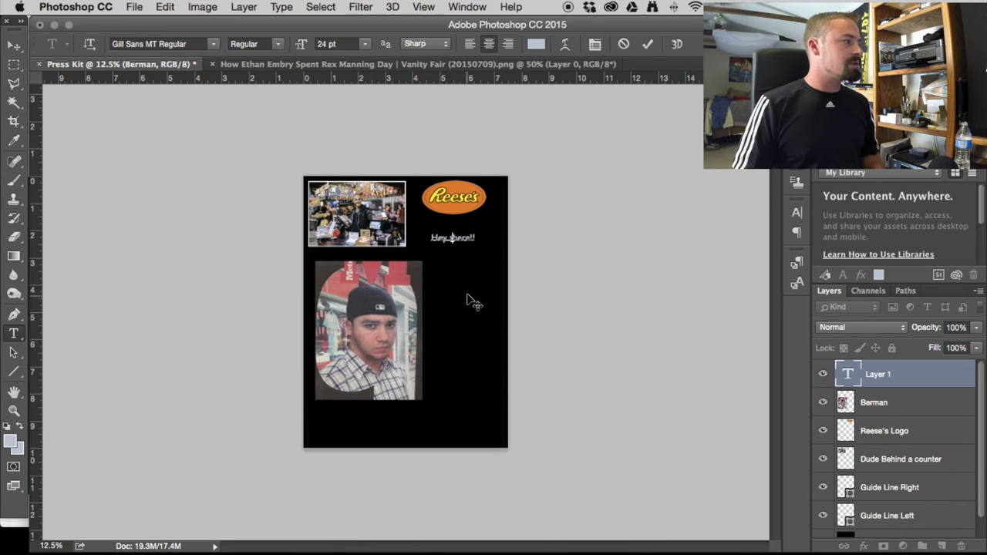
# Copy the article's opening paragraphs with the adjacent ad from the Vanity Fair screenshot and paste them into the Press Kit document.
pyautogui.click(391, 64)
pyautogui.scroll(-5, 457, 199)
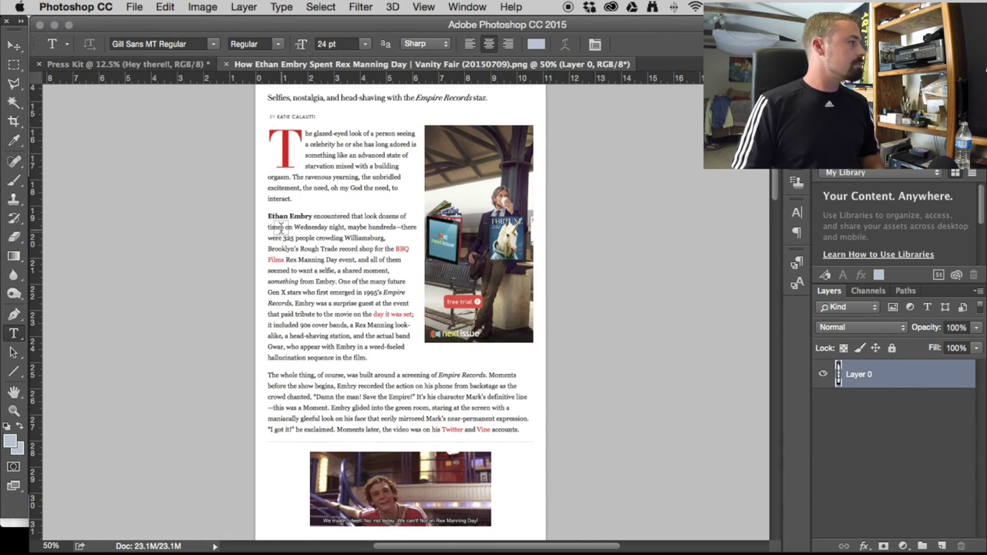
pyautogui.click(14, 64)
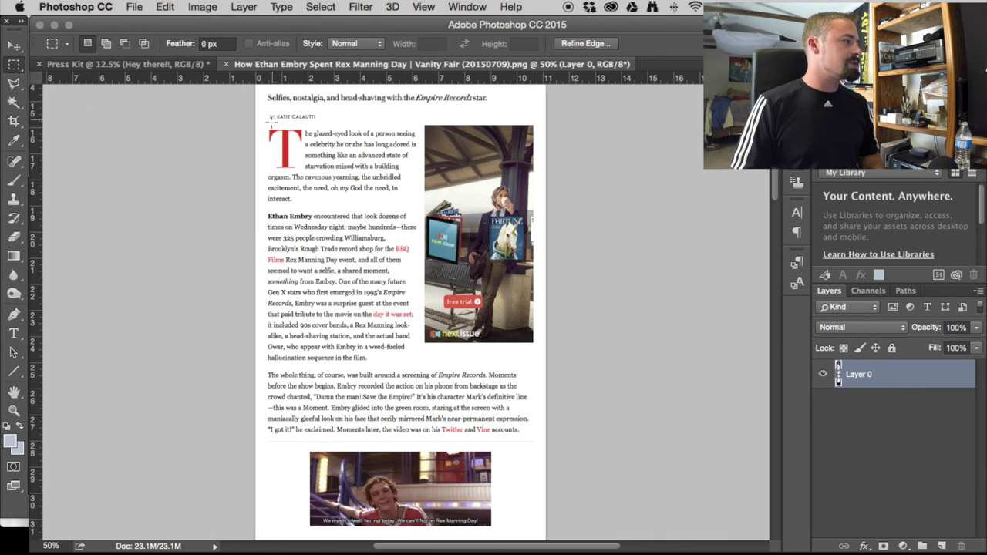
pyautogui.moveTo(262, 124); pyautogui.dragTo(543, 440)
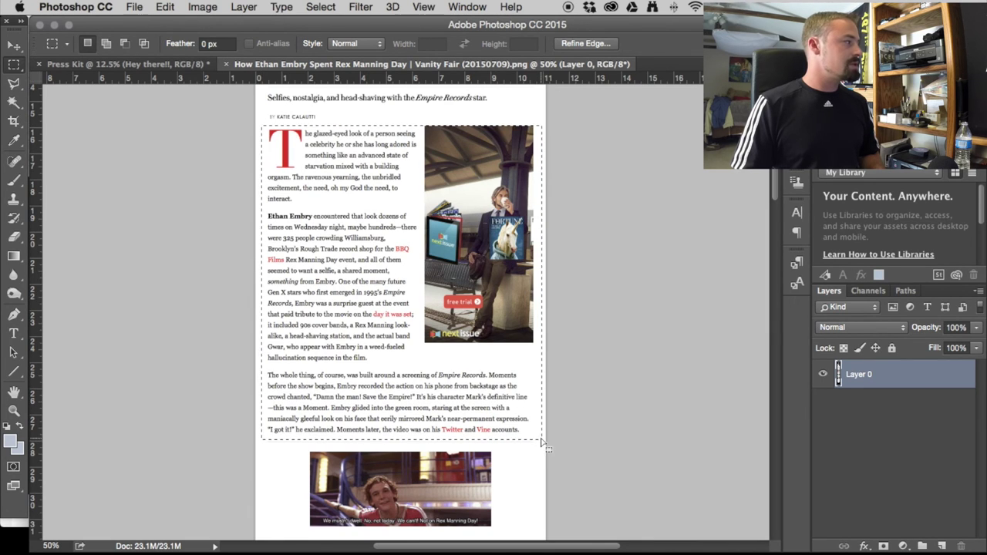
pyautogui.click(103, 63)
pyautogui.hotkey('ctrl', 'v')
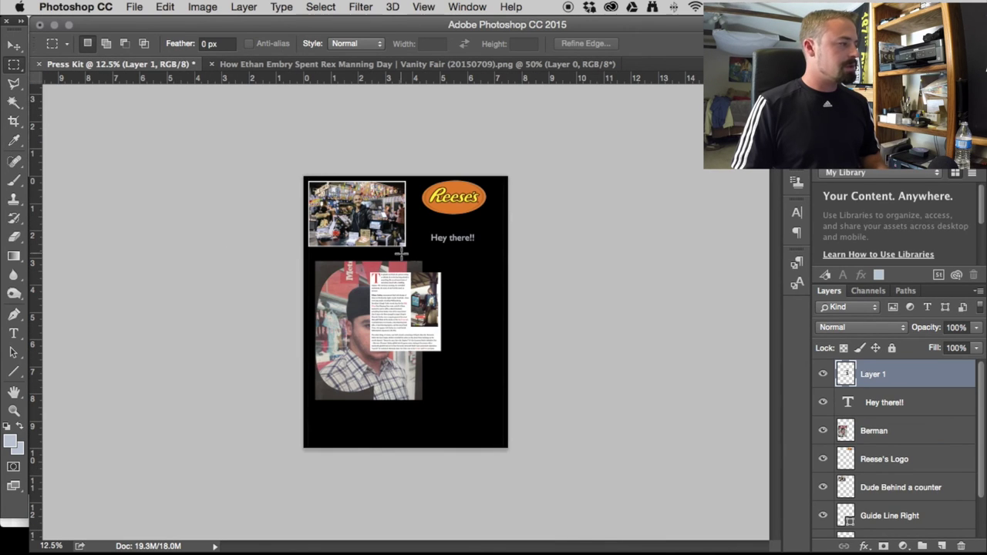
# Enlarge the pasted article excerpt slightly and place it beside the portrait, level with the portrait's upper edge and within the page's right guide line.
pyautogui.hotkey('ctrl', 't')
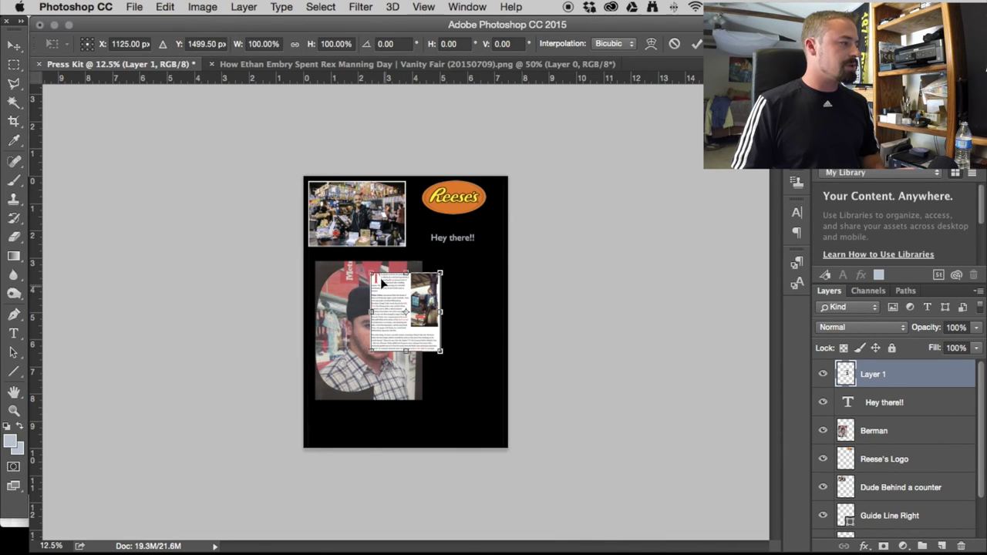
pyautogui.moveTo(370, 270); pyautogui.dragTo(359, 257)
pyautogui.moveTo(410, 305); pyautogui.dragTo(455, 306)
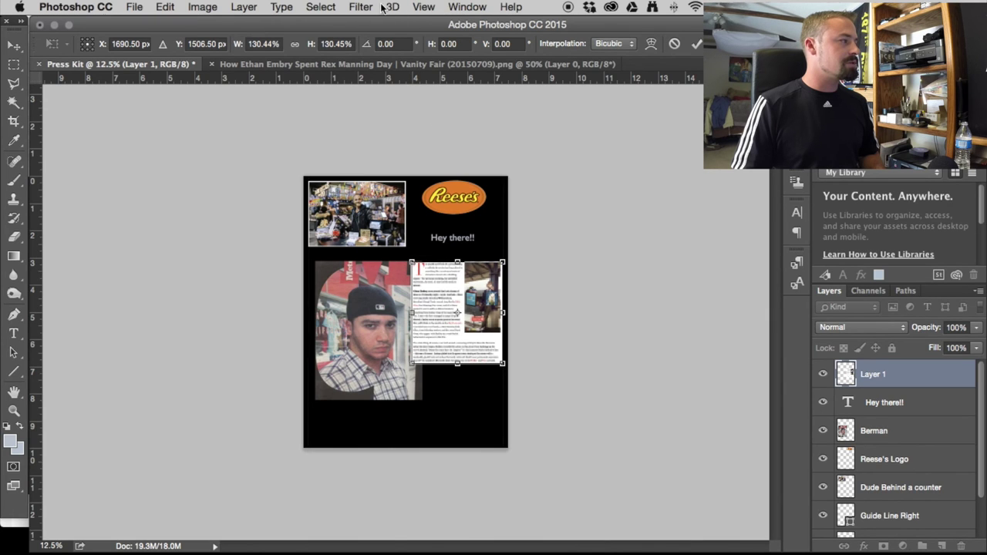
pyautogui.click(465, 8)
pyautogui.moveTo(334, 9)
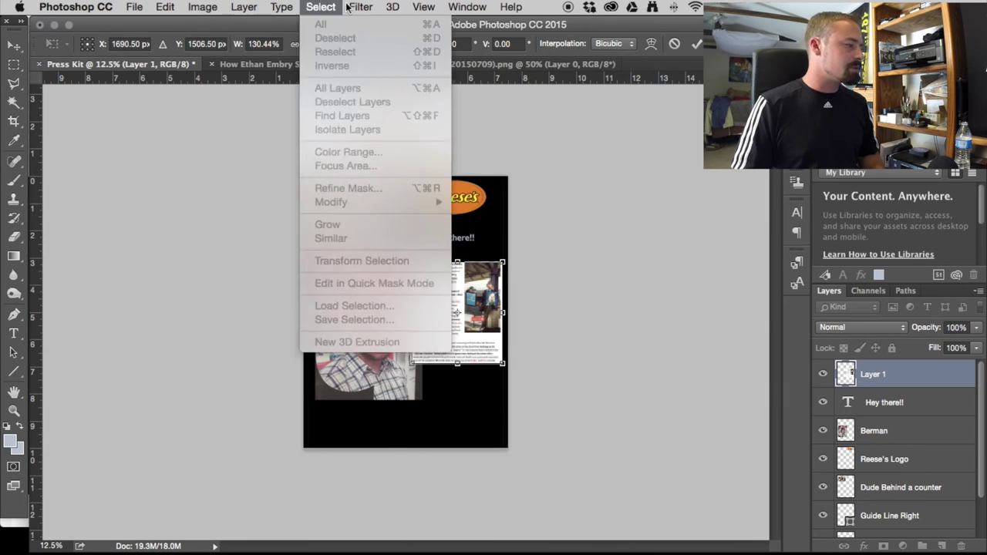
pyautogui.moveTo(455, 10)
pyautogui.click(383, 114)
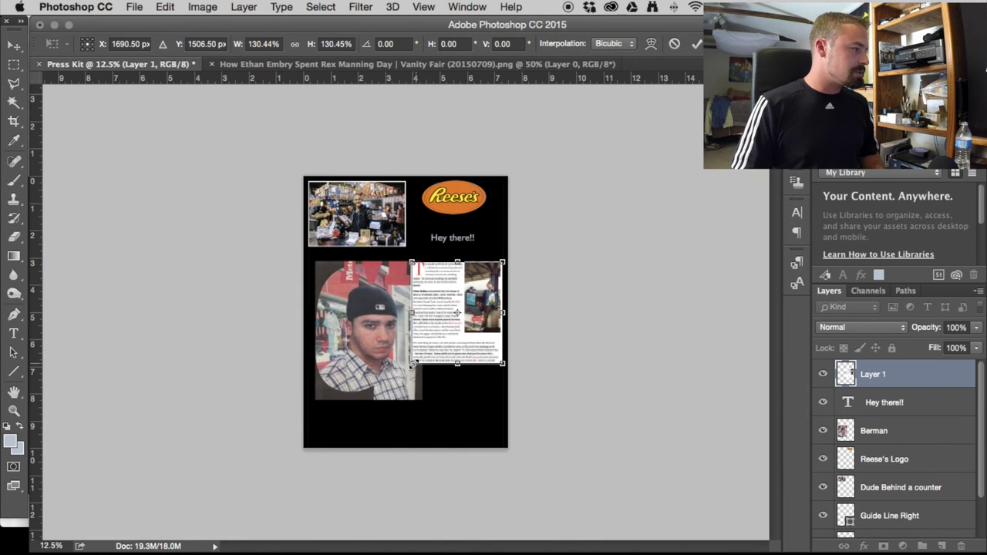
pyautogui.moveTo(412, 366); pyautogui.dragTo(447, 329)
pyautogui.press('Return')
pyautogui.press('m')
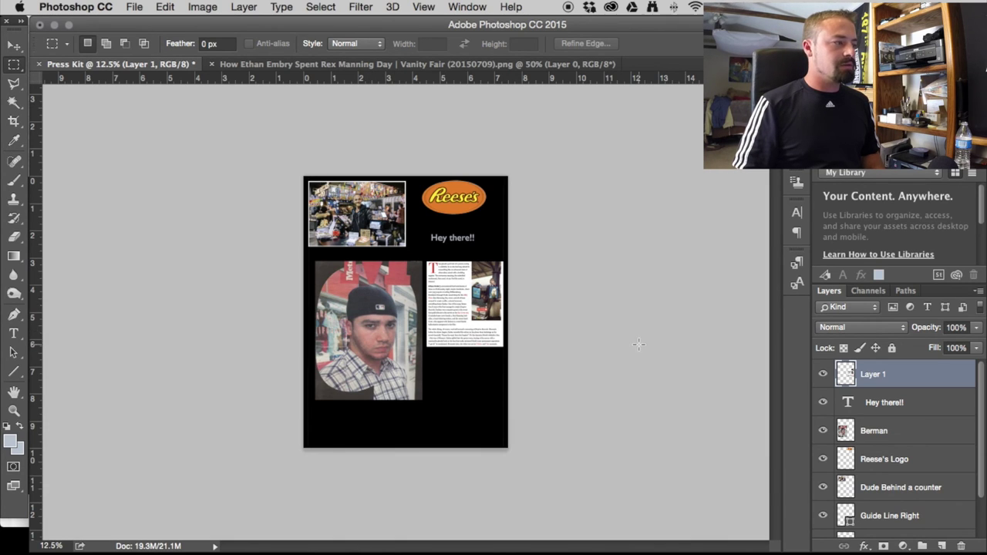
pyautogui.click(977, 327)
pyautogui.moveTo(978, 349)
pyautogui.mouseDown()
pyautogui.moveTo(950, 350)
pyautogui.moveTo(978, 349)
pyautogui.mouseUp()
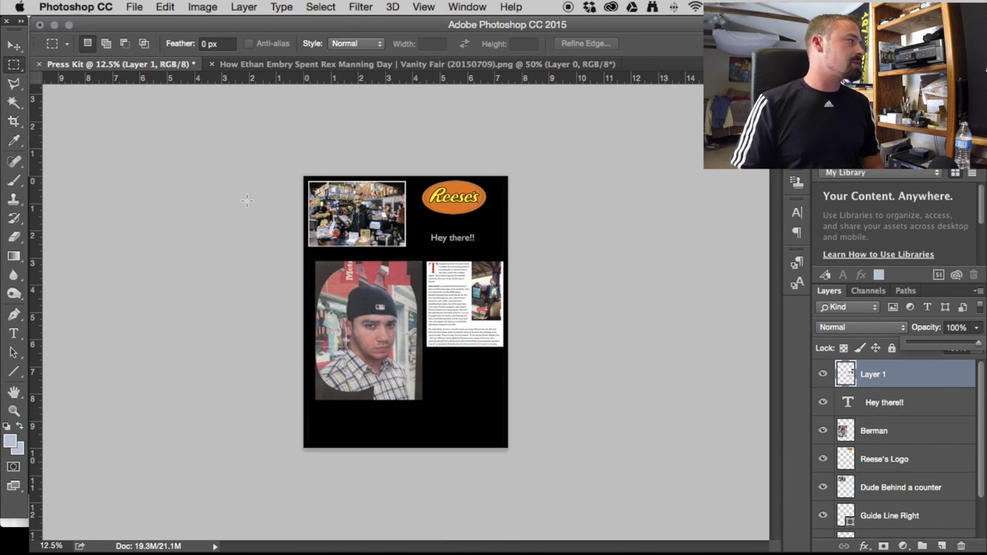
# Save the page to the Desktop as Press Kit.pdf in Photoshop PDF format, keeping layers and the High Quality Print settings.
pyautogui.click(135, 7)
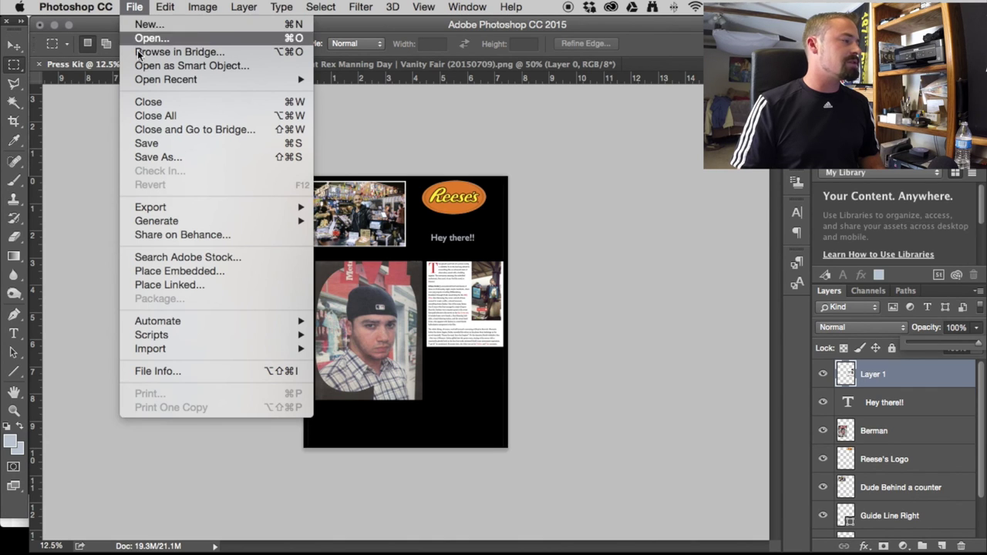
pyautogui.click(145, 156)
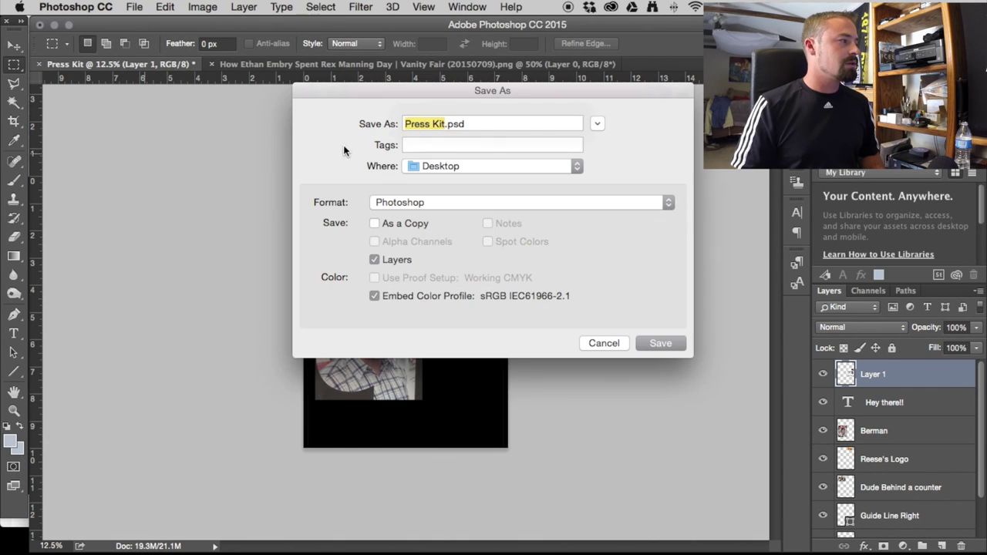
pyautogui.click(437, 205)
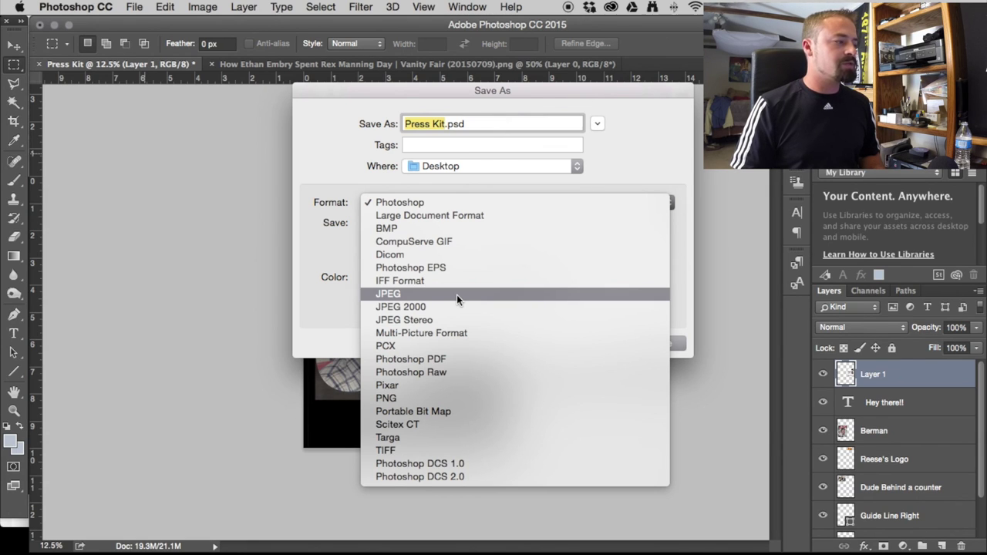
pyautogui.click(438, 358)
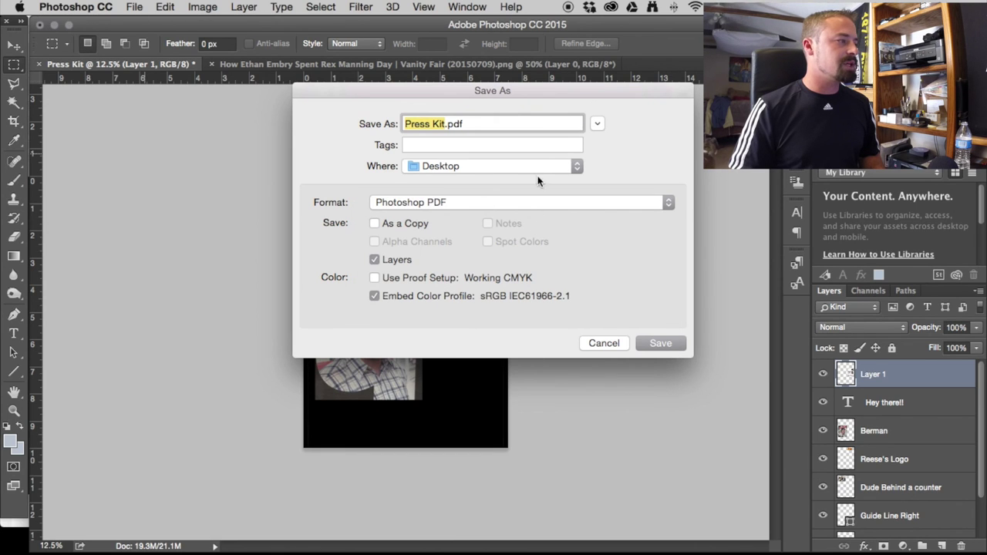
pyautogui.click(661, 344)
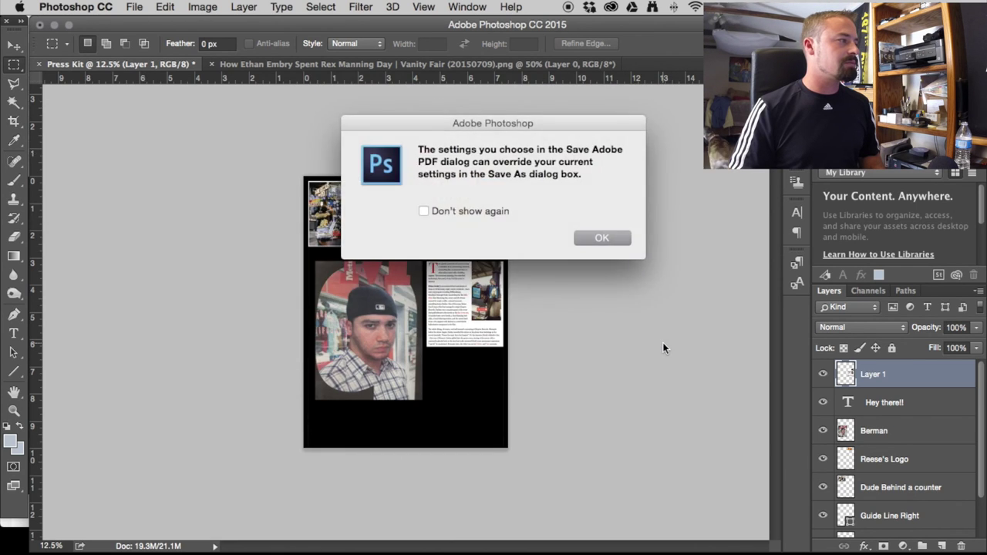
pyautogui.click(609, 240)
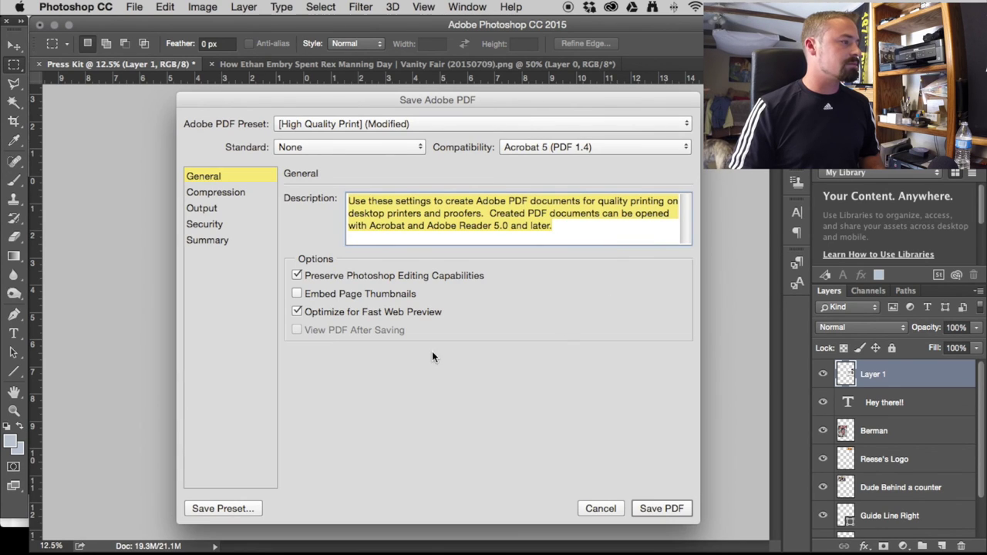
pyautogui.click(661, 509)
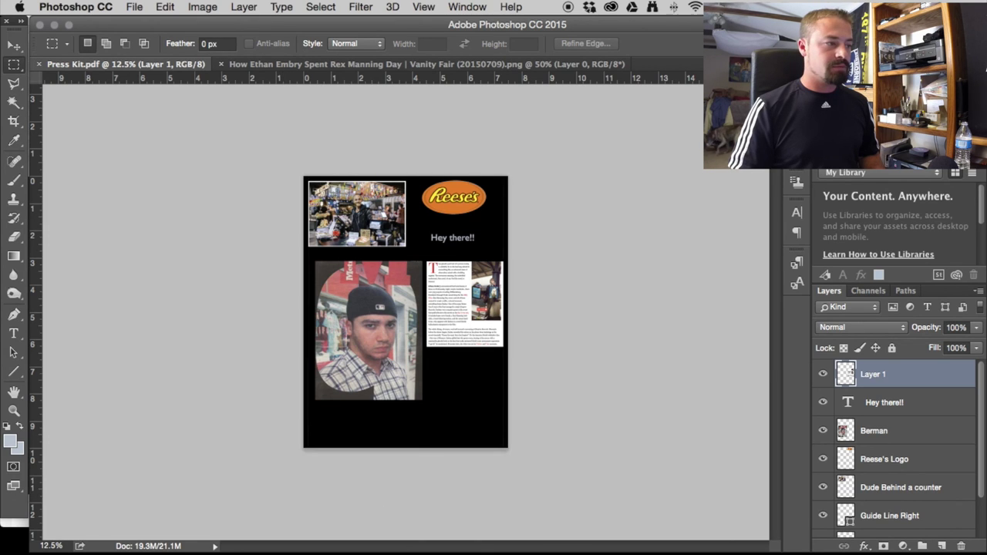
# Switch to Preview with the saved Press Kit.pdf and look over the whole page from start to end.
pyautogui.moveTo(984, 370); pyautogui.dragTo(541, 297)
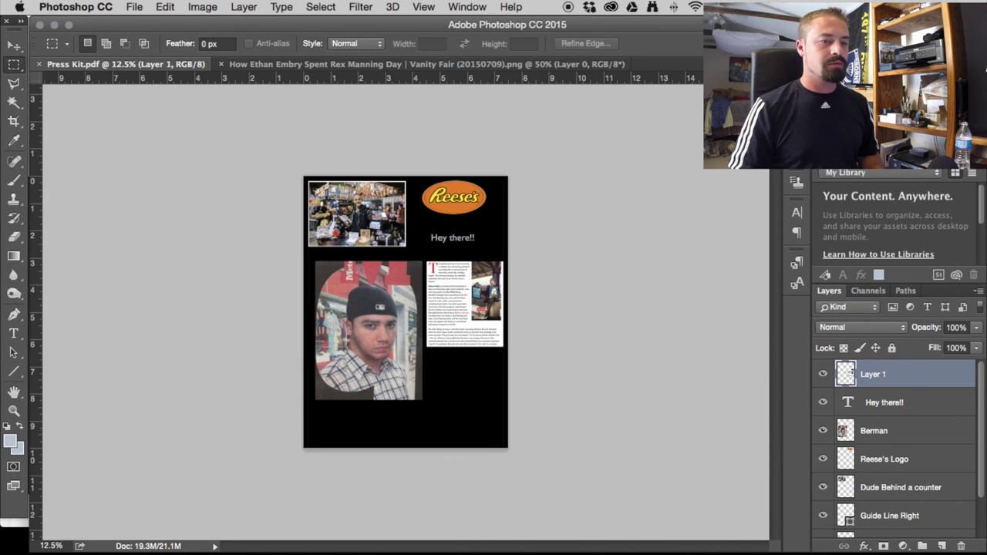
pyautogui.press('super+Tab')
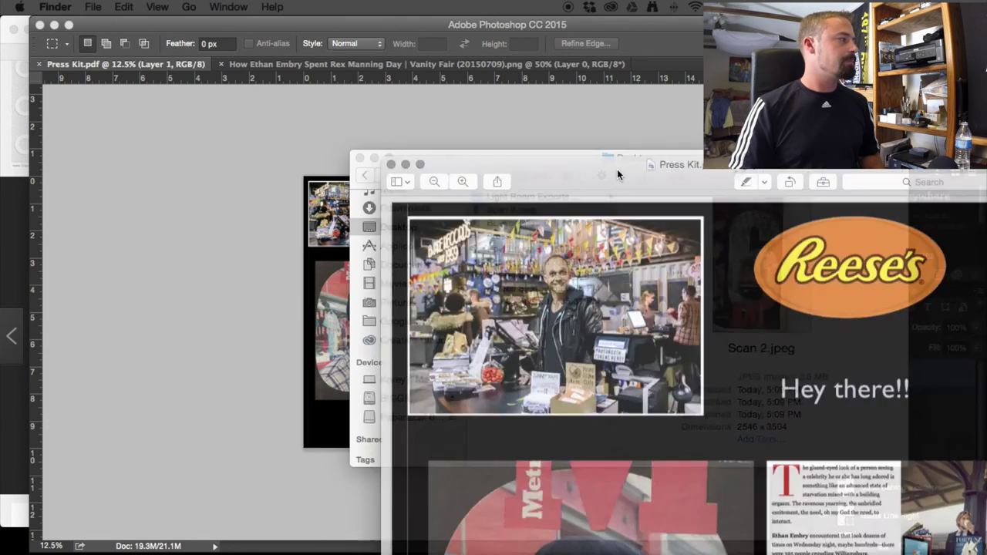
pyautogui.moveTo(617, 169); pyautogui.dragTo(363, 24)
pyautogui.scroll(-5, 479, 280)
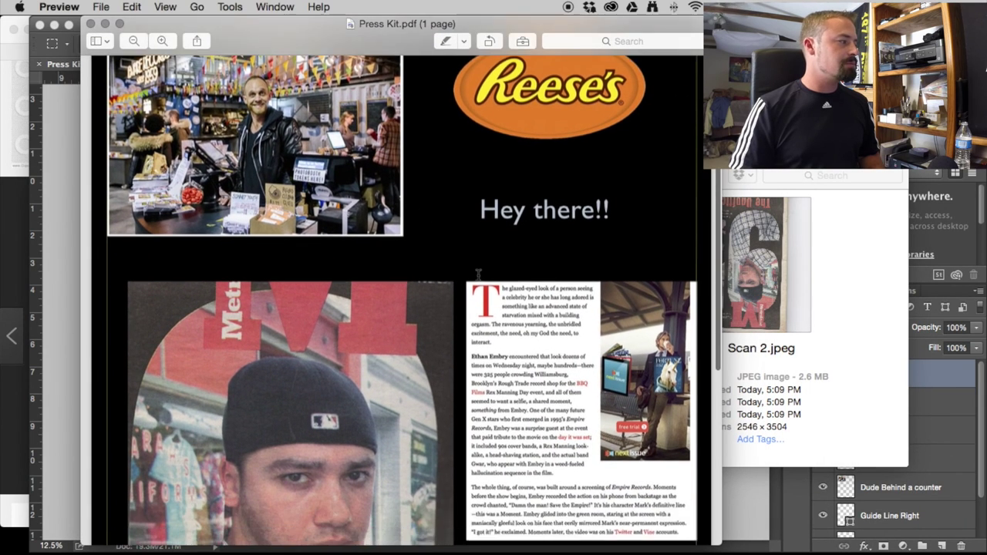
pyautogui.scroll(-5, 479, 280)
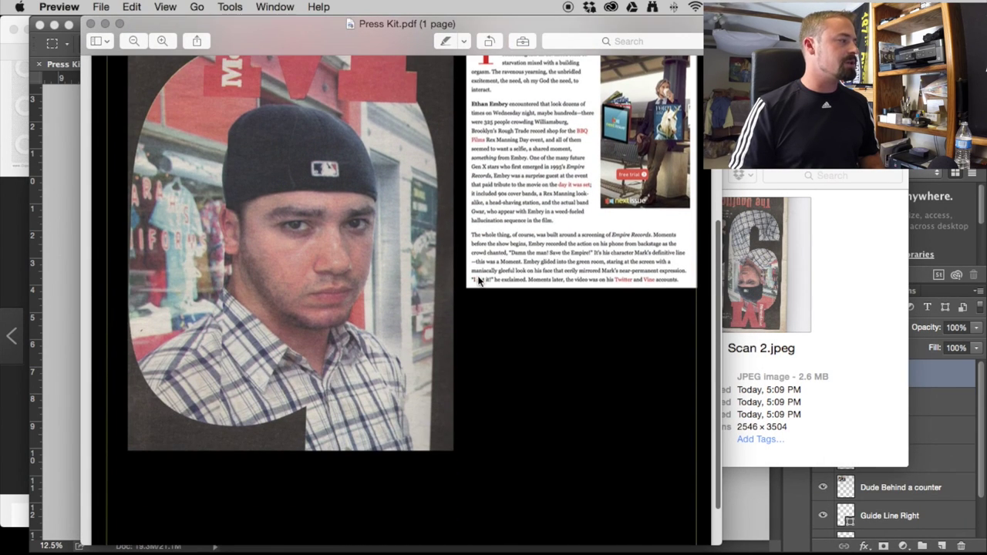
pyautogui.scroll(10, 362, 249)
pyautogui.scroll(1, 363, 248)
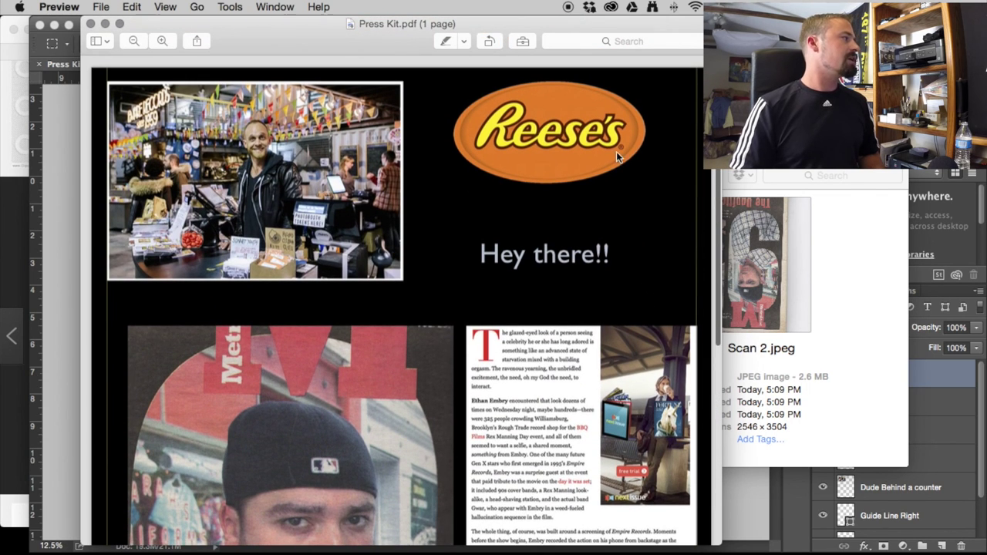